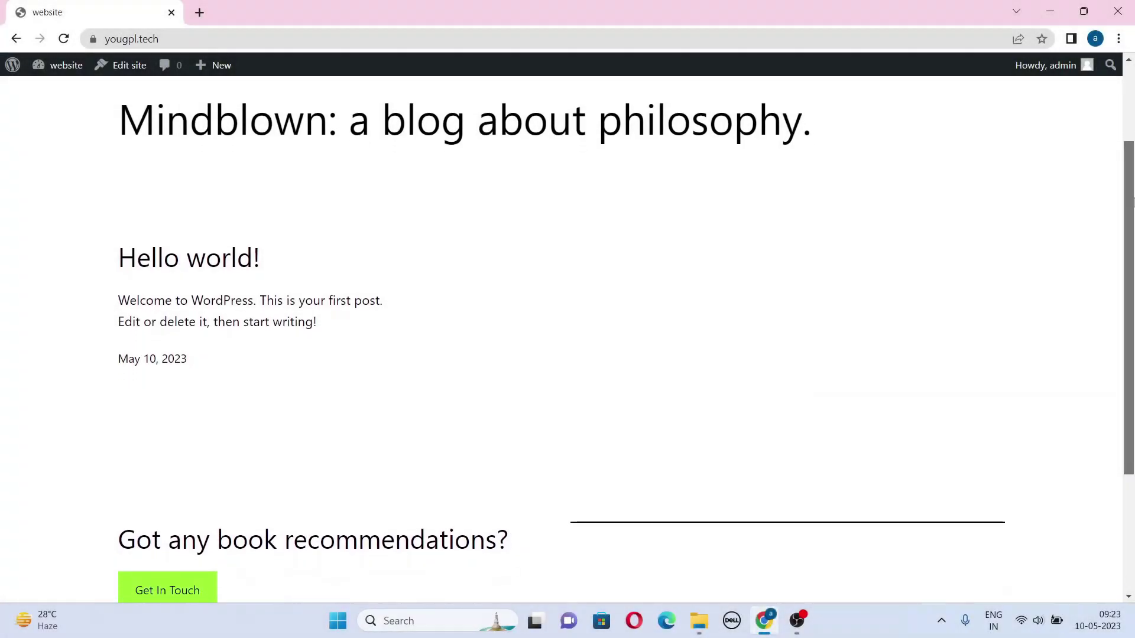
- Open the WordPress admin dashboard from the site's front page
{"action": "scroll", "coordinate": [1125, 286], "scroll_direction": "down", "scroll_amount": 2}
{"action": "scroll", "coordinate": [1125, 286], "scroll_direction": "up", "scroll_amount": 5}
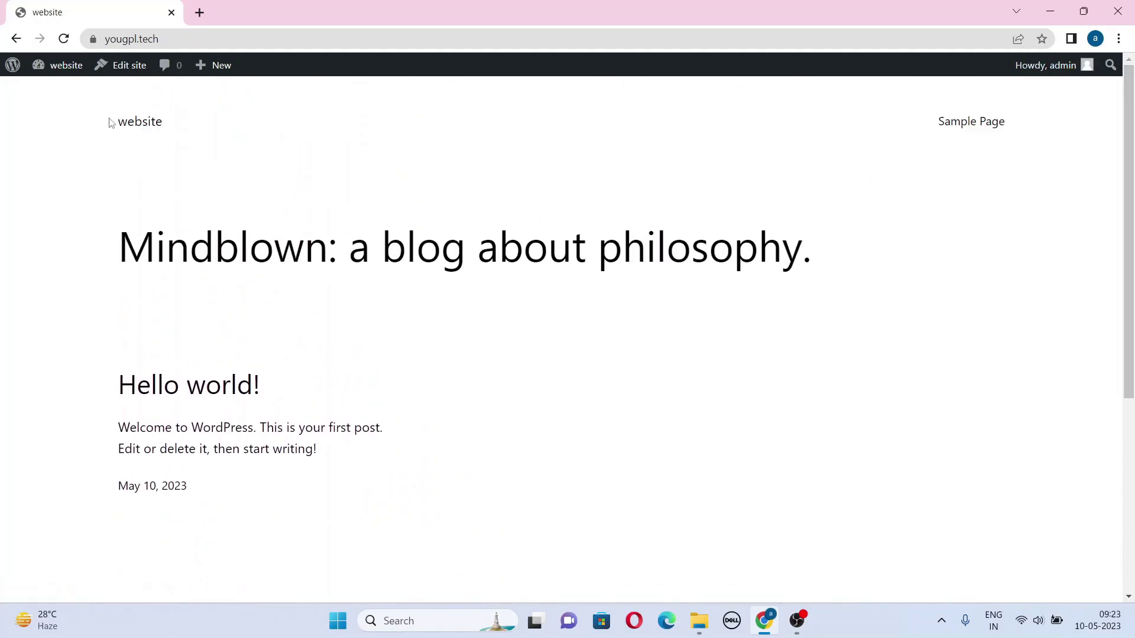
{"action": "mouse_move", "coordinate": [66, 65]}
{"action": "left_click", "coordinate": [66, 93]}
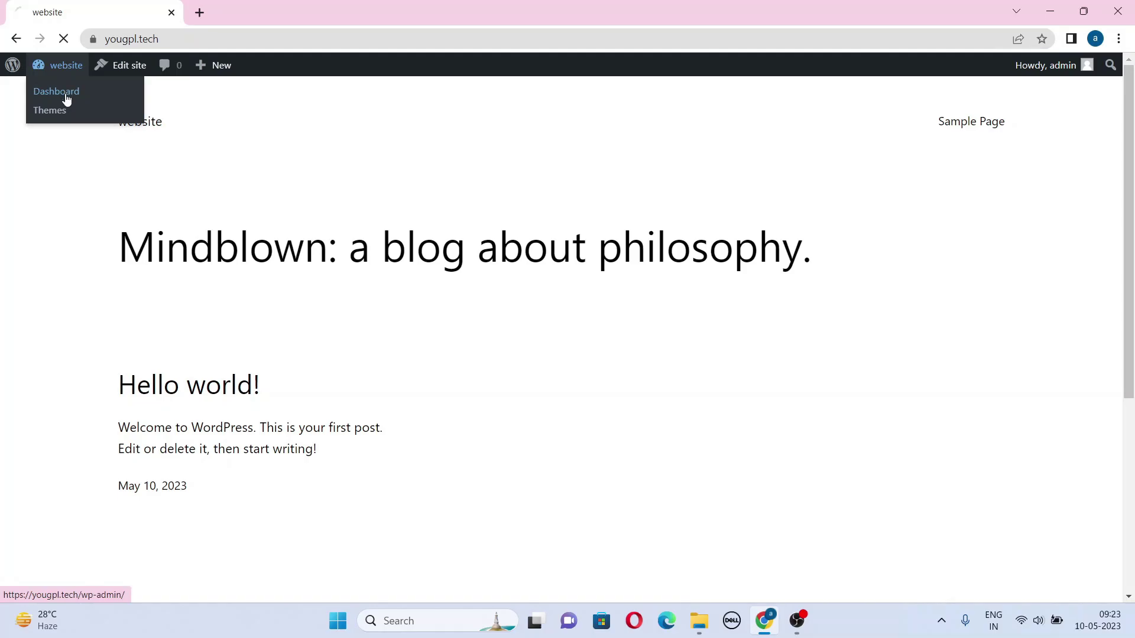
- Hide all the dashboard boxes, including Site Health Status, At a Glance, Activity, Quick Draft, WordPress Events and News, and Welcome
{"action": "left_click", "coordinate": [981, 89]}
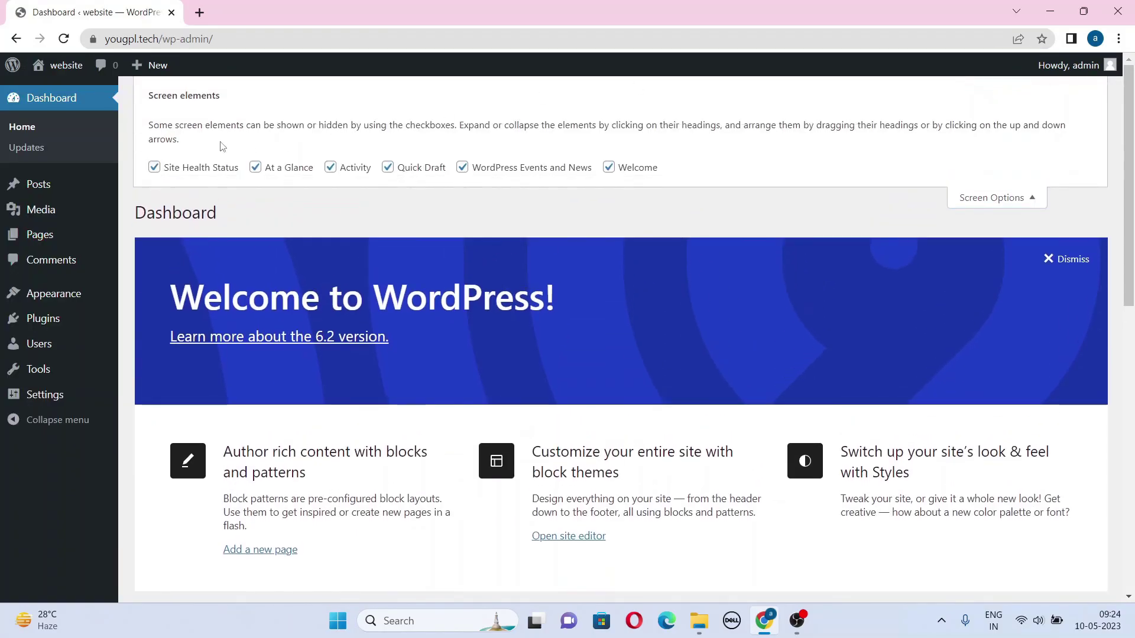
{"action": "left_click", "coordinate": [198, 171]}
{"action": "left_click", "coordinate": [290, 168]}
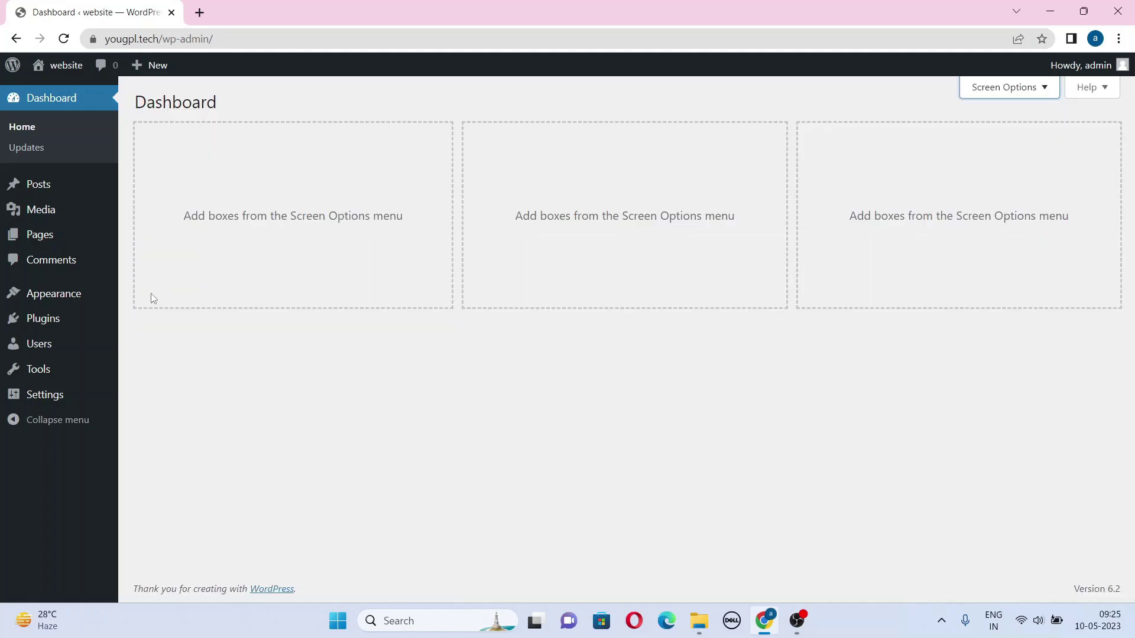
- Go to the site's theme management and open the form for uploading a new theme
{"action": "mouse_move", "coordinate": [75, 302]}
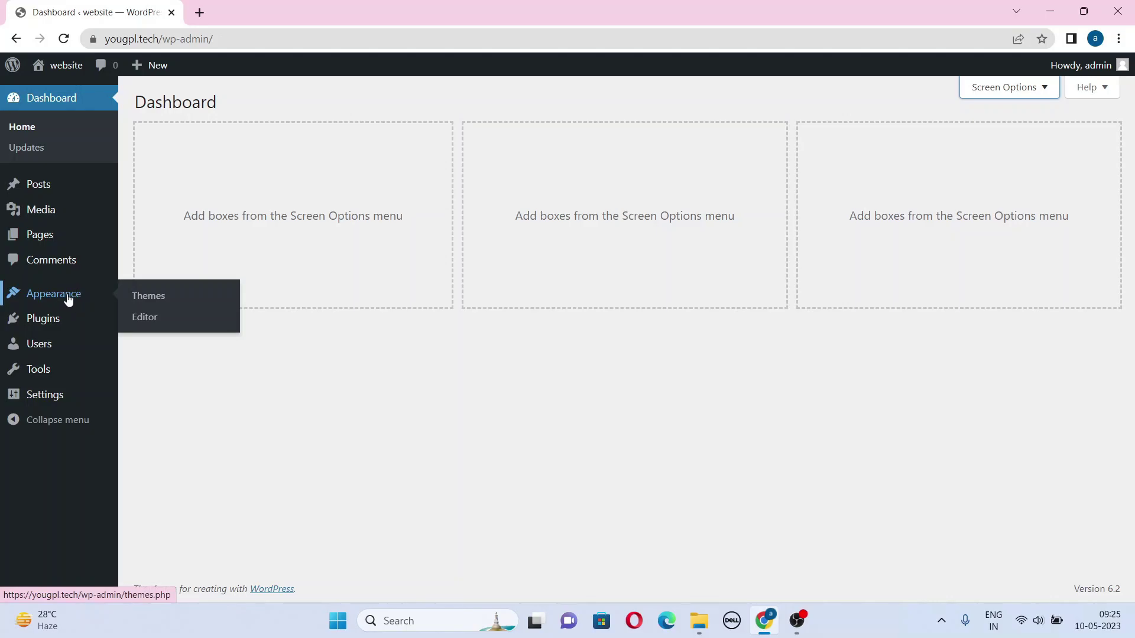
{"action": "left_click", "coordinate": [148, 296]}
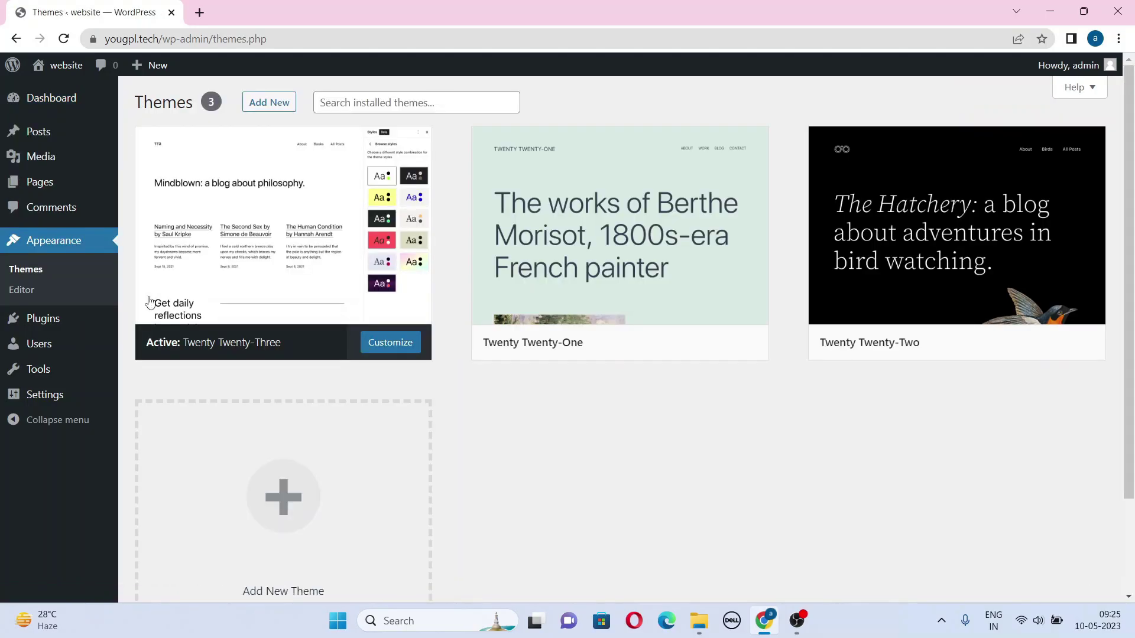
{"action": "left_click", "coordinate": [284, 104]}
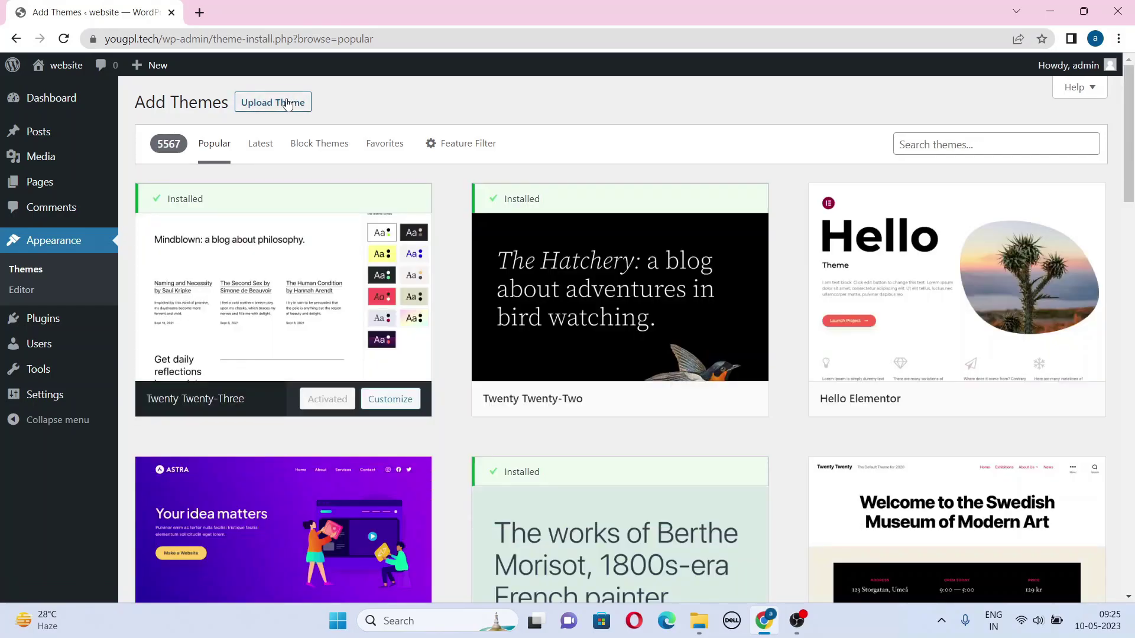
{"action": "left_click", "coordinate": [287, 104]}
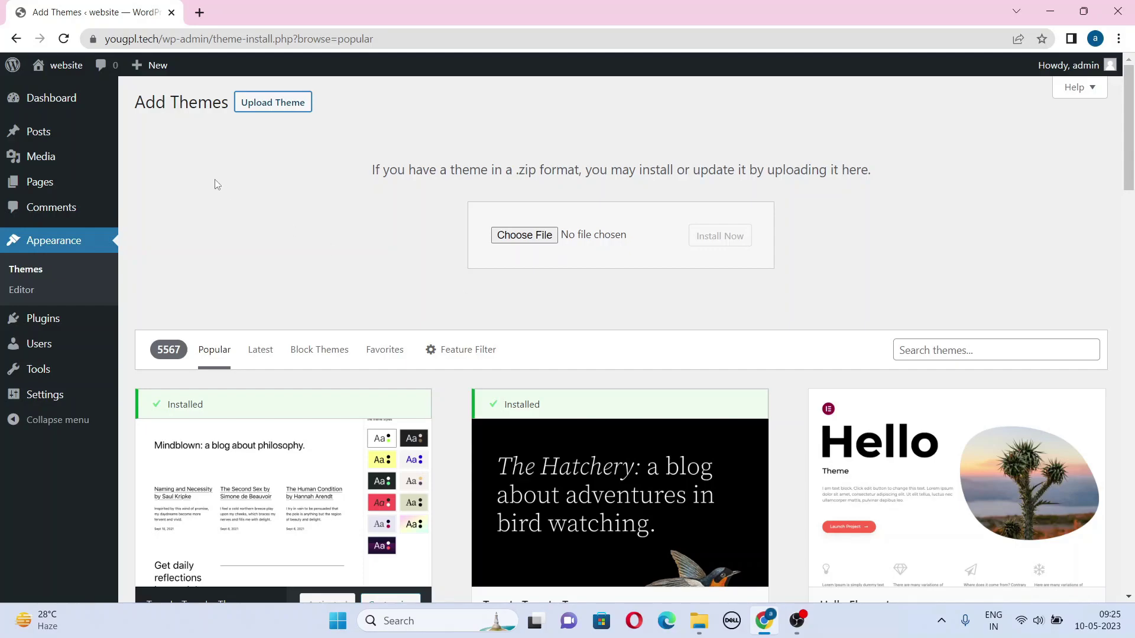
- Search Google for "makaz" in a new browser tab and open the makaz.in store
{"action": "left_click", "coordinate": [199, 12]}
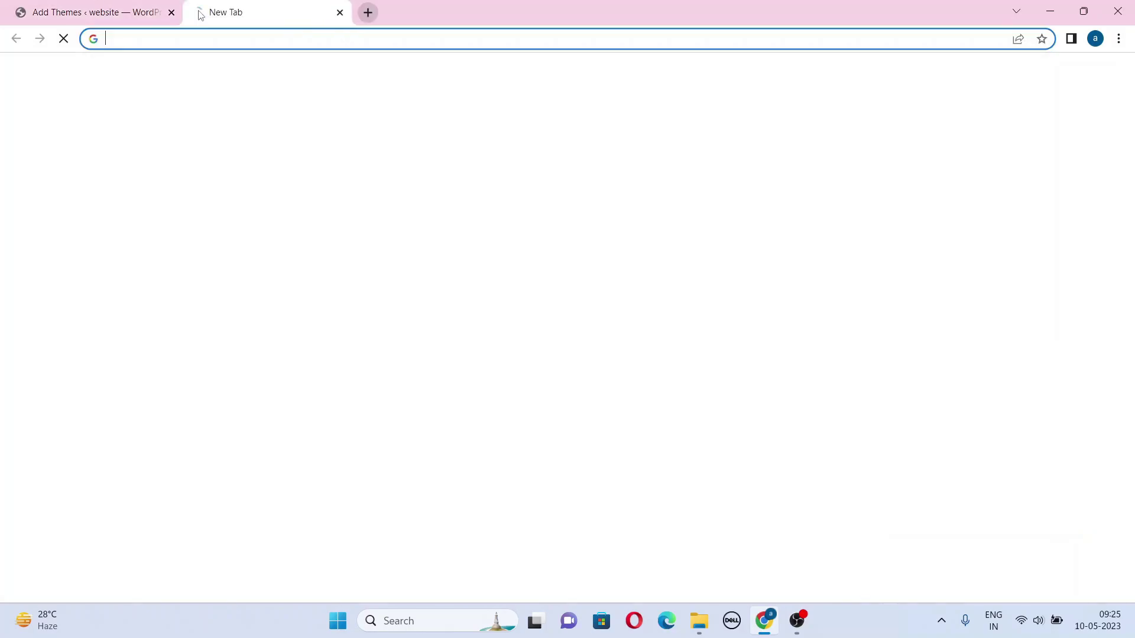
{"action": "left_click", "coordinate": [492, 282]}
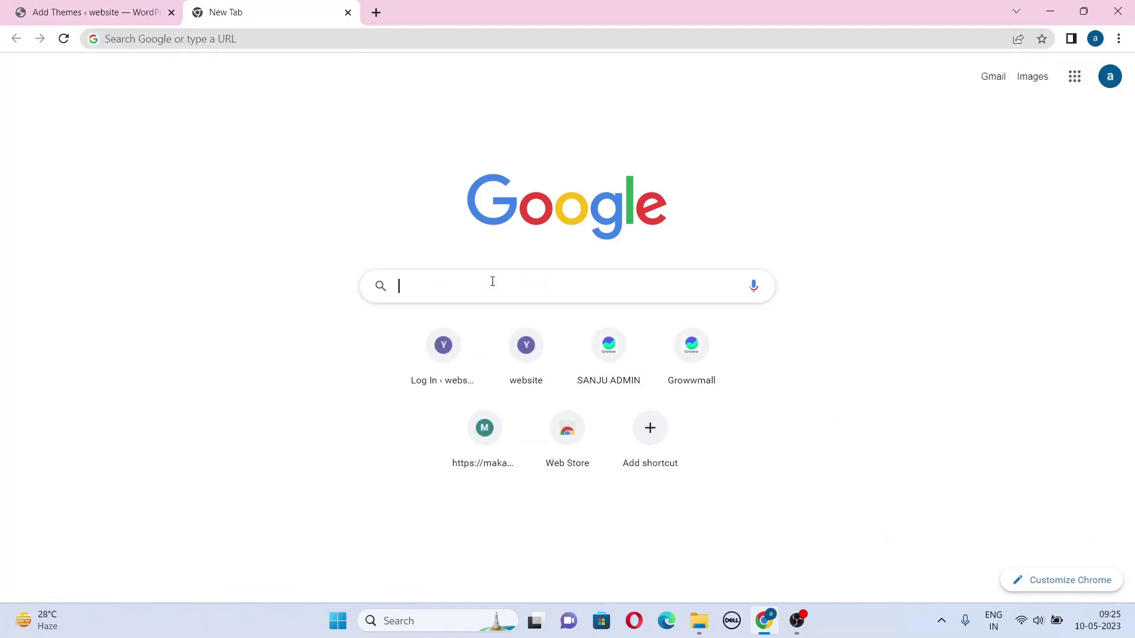
{"action": "type", "text": "makaz"}
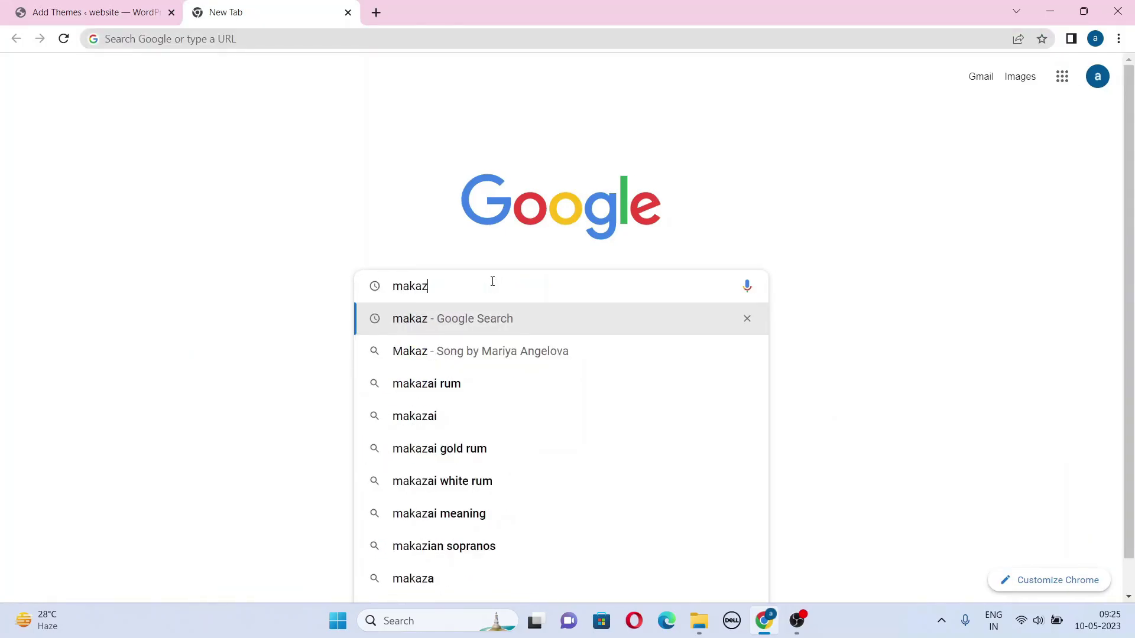
{"action": "key", "text": "Return"}
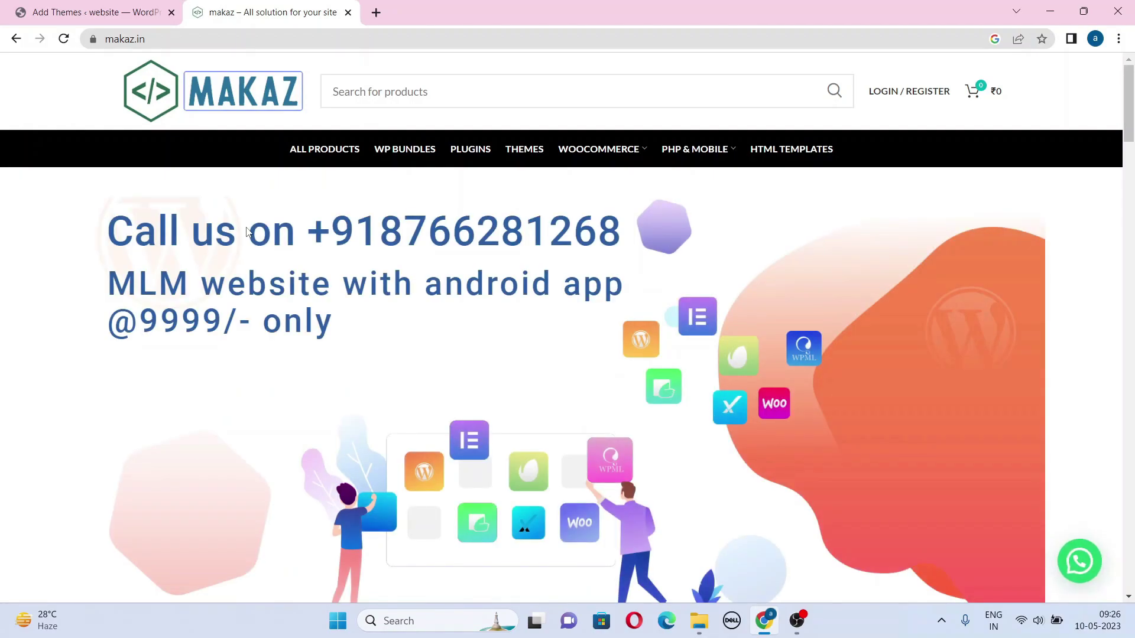
- Search the store's products for "pomana" and open the Pomana – Giveaways WordPress Theme page
{"action": "scroll", "coordinate": [1133, 117], "scroll_direction": "down", "scroll_amount": 2}
{"action": "left_click_drag", "start_coordinate": [1132, 117], "coordinate": [1133, 231]}
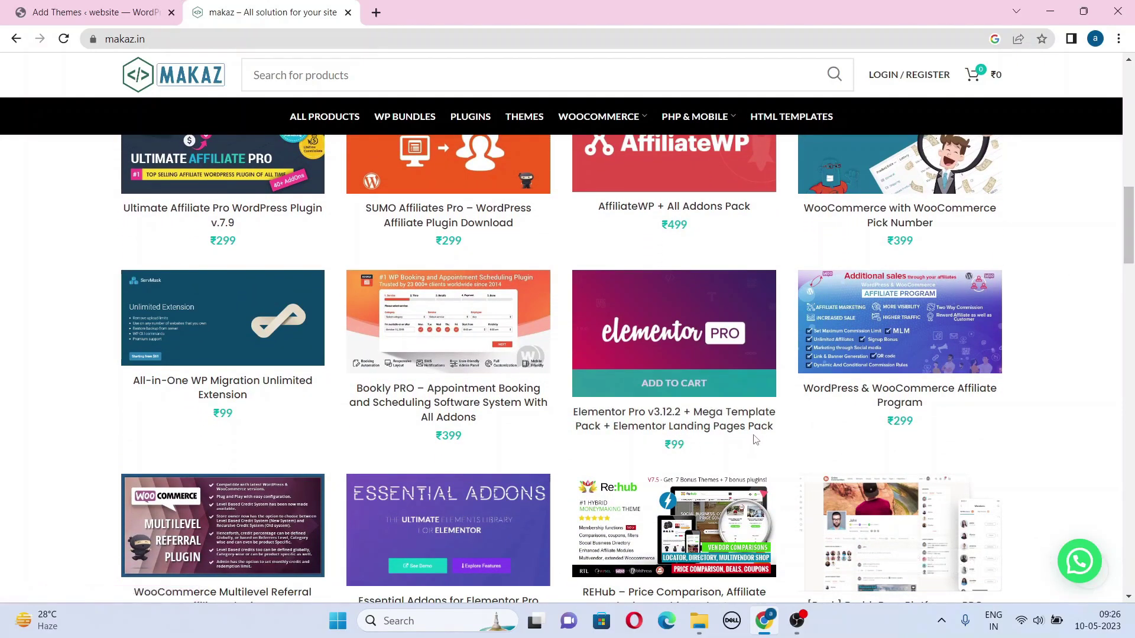
{"action": "left_click_drag", "start_coordinate": [1132, 229], "coordinate": [1132, 106]}
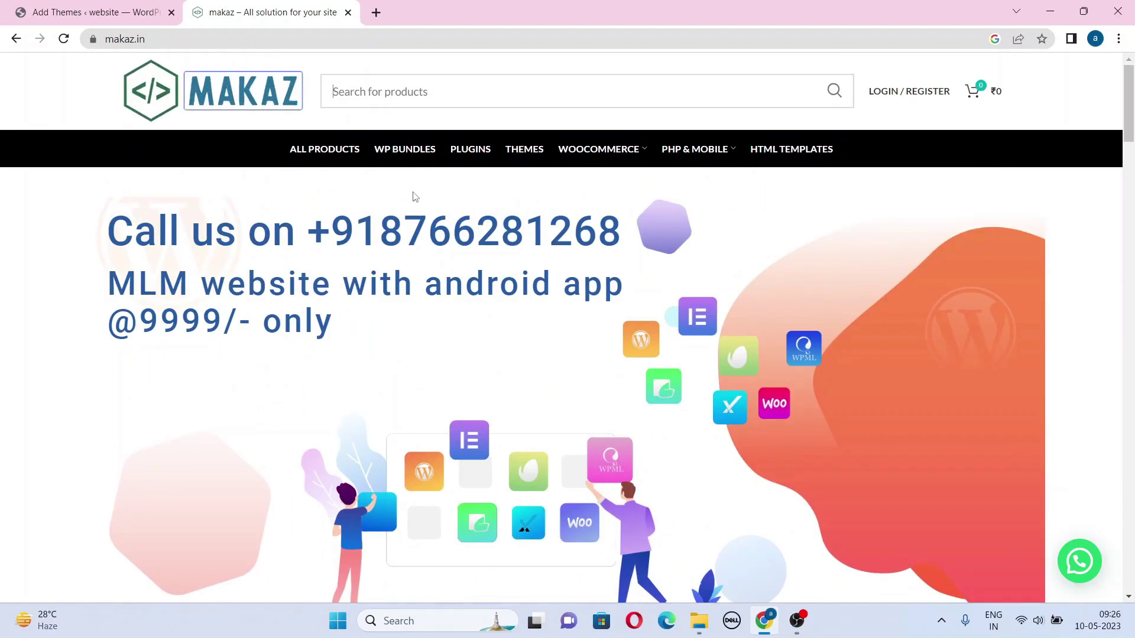
{"action": "left_click", "coordinate": [441, 101]}
{"action": "type", "text": "pom"}
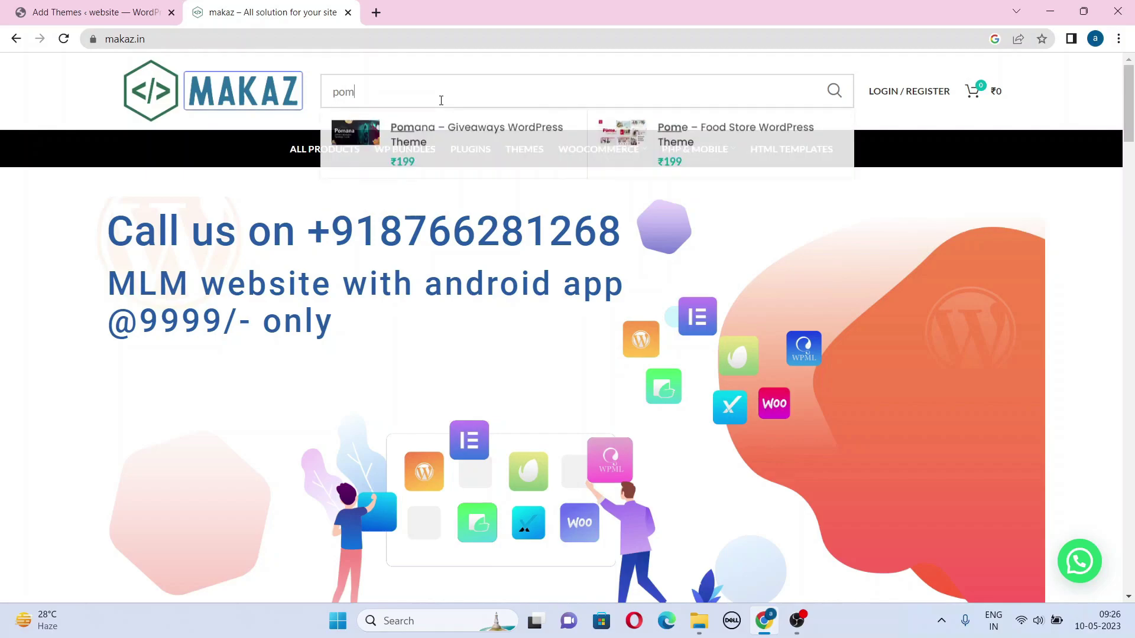
{"action": "type", "text": "ana"}
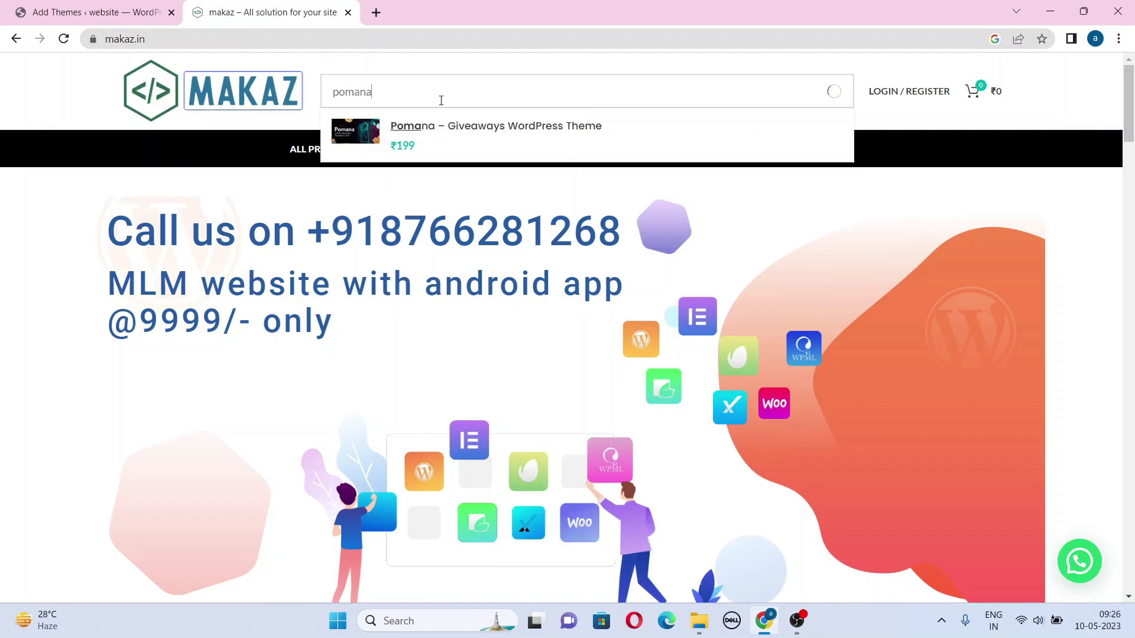
{"action": "left_click", "coordinate": [484, 135]}
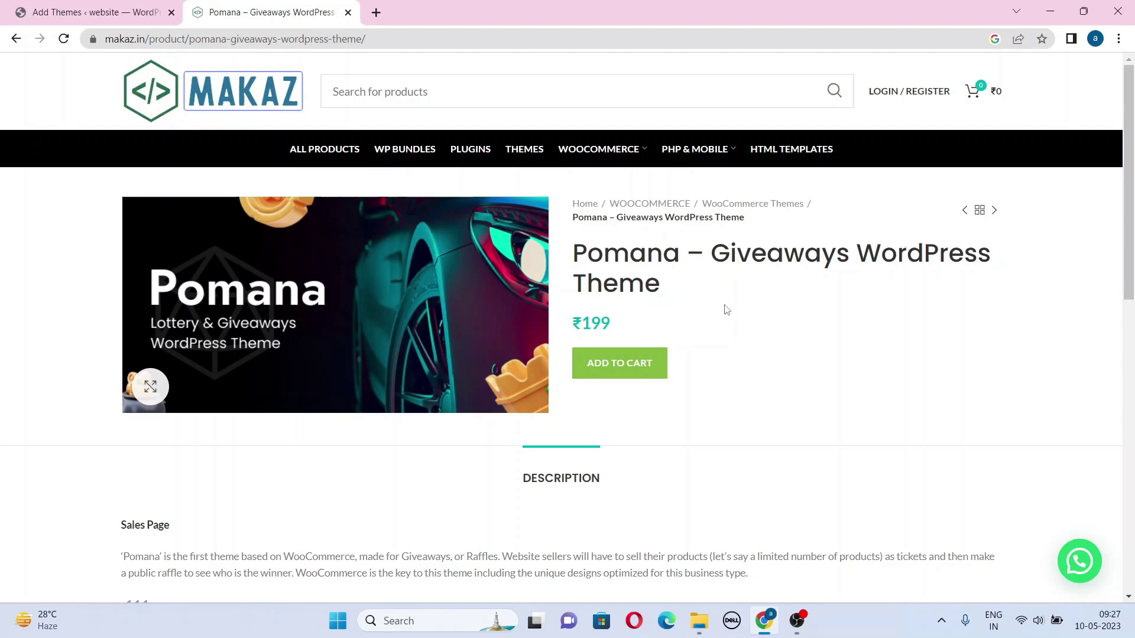
- Switch to File Explorer, extract the Pomana-v1.1.1 zip in New folder (7), and open the Theme folder inside pomana_package
{"action": "left_click", "coordinate": [1077, 434]}
{"action": "key", "text": "alt+Tab"}
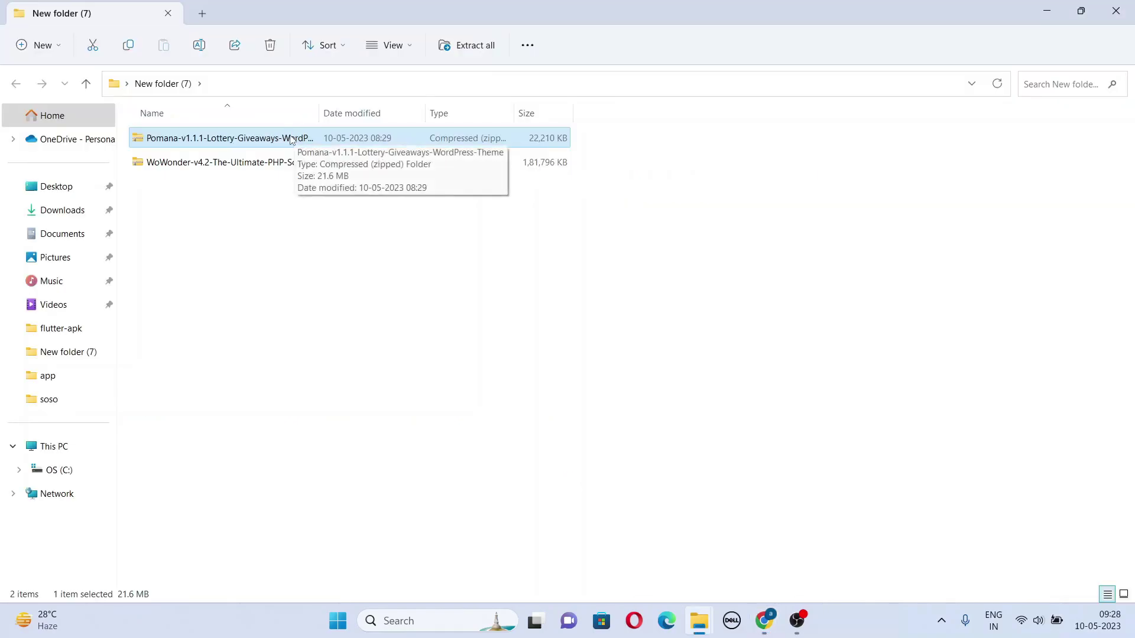
{"action": "right_click", "coordinate": [247, 147]}
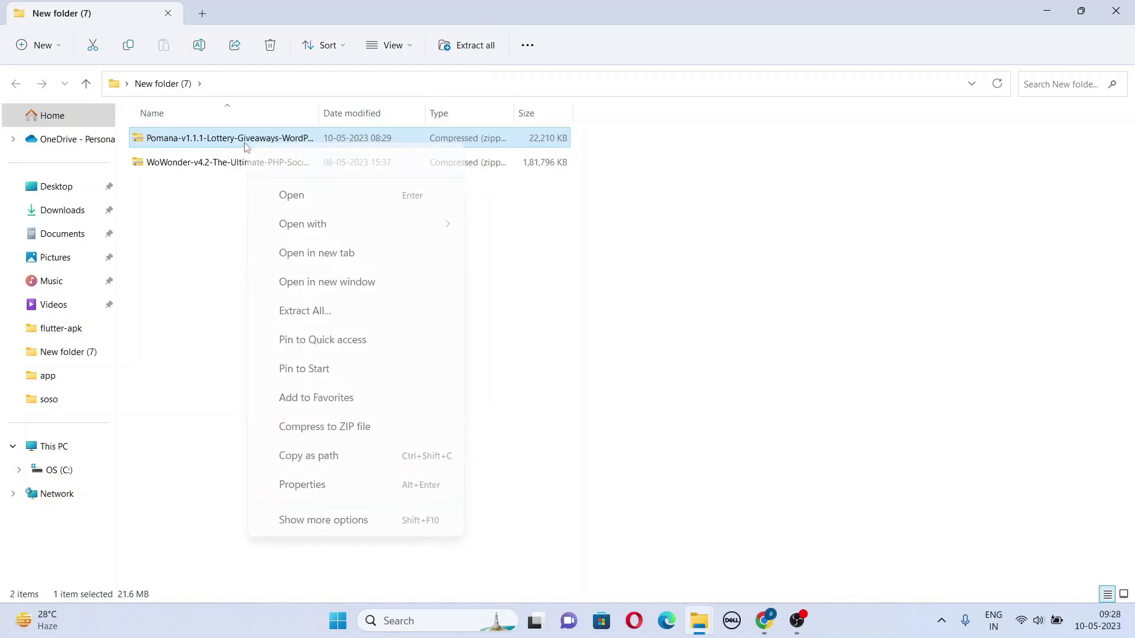
{"action": "left_click", "coordinate": [317, 286]}
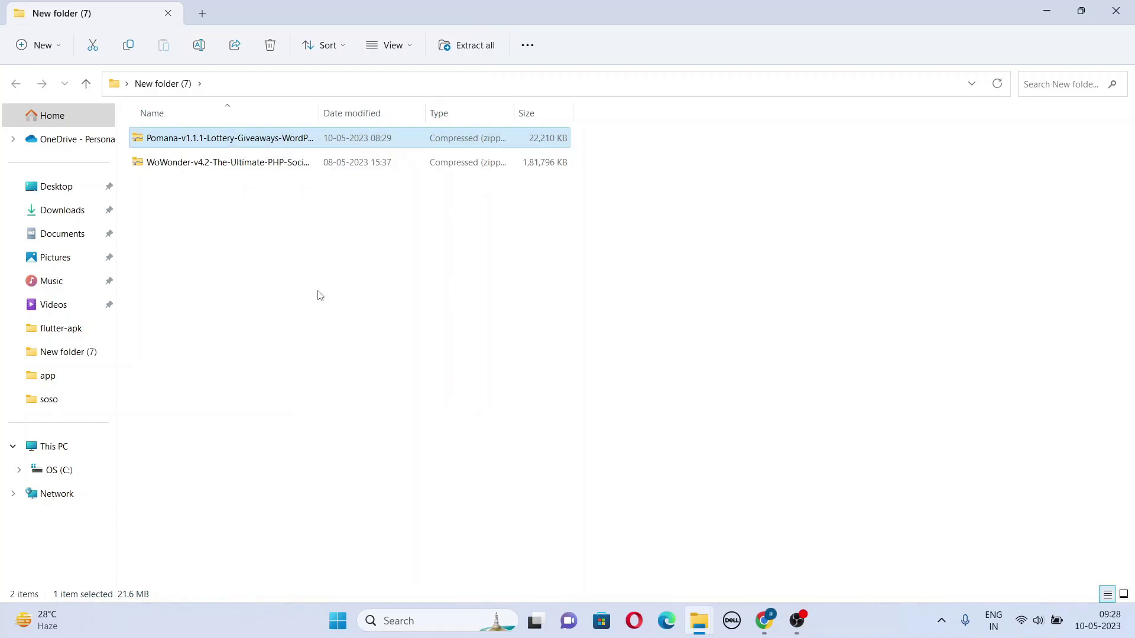
{"action": "left_click", "coordinate": [165, 170]}
{"action": "left_click", "coordinate": [630, 383]}
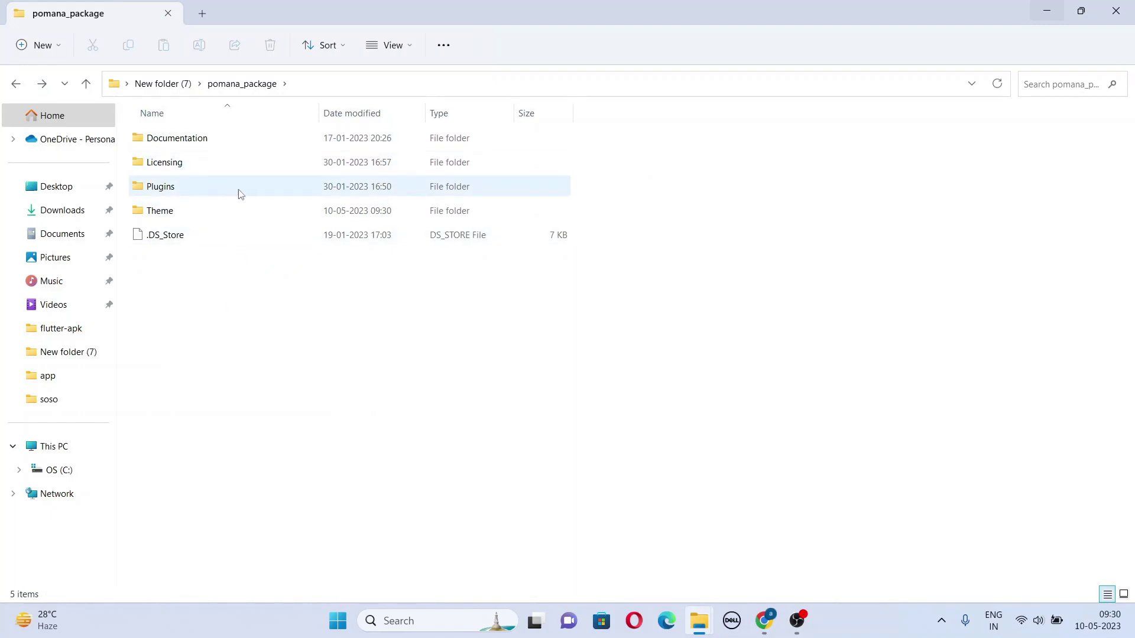
{"action": "double_click", "coordinate": [207, 215]}
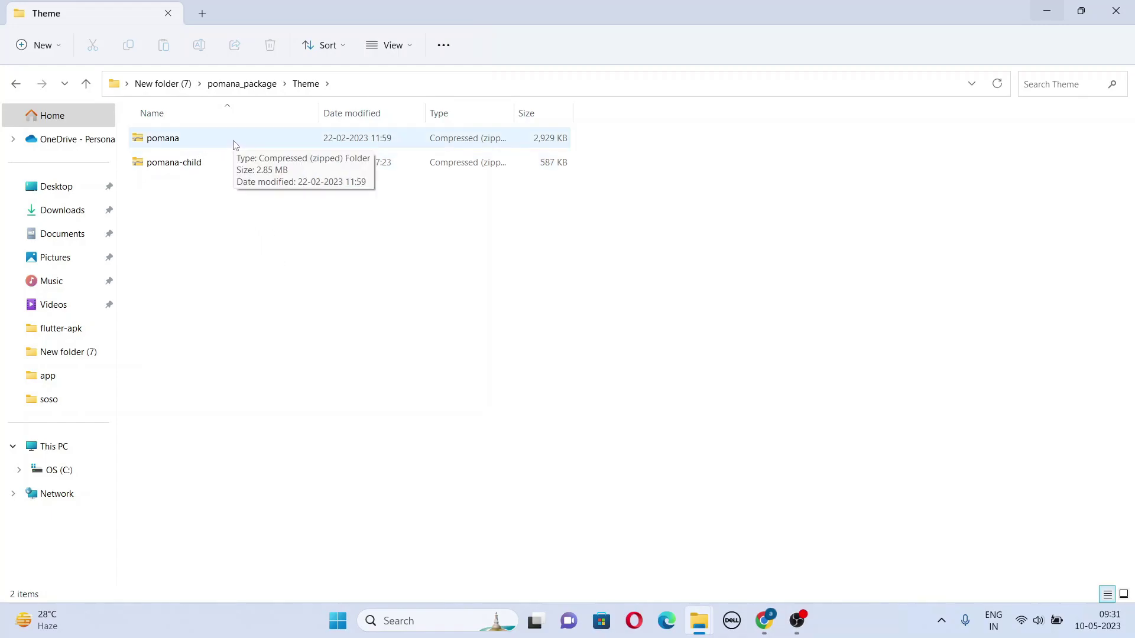
- Back in Chrome on the Add Themes page, install the theme from pomana.zip in pomana_package's Theme folder and activate it
{"action": "left_click", "coordinate": [772, 624]}
{"action": "left_click", "coordinate": [112, 8]}
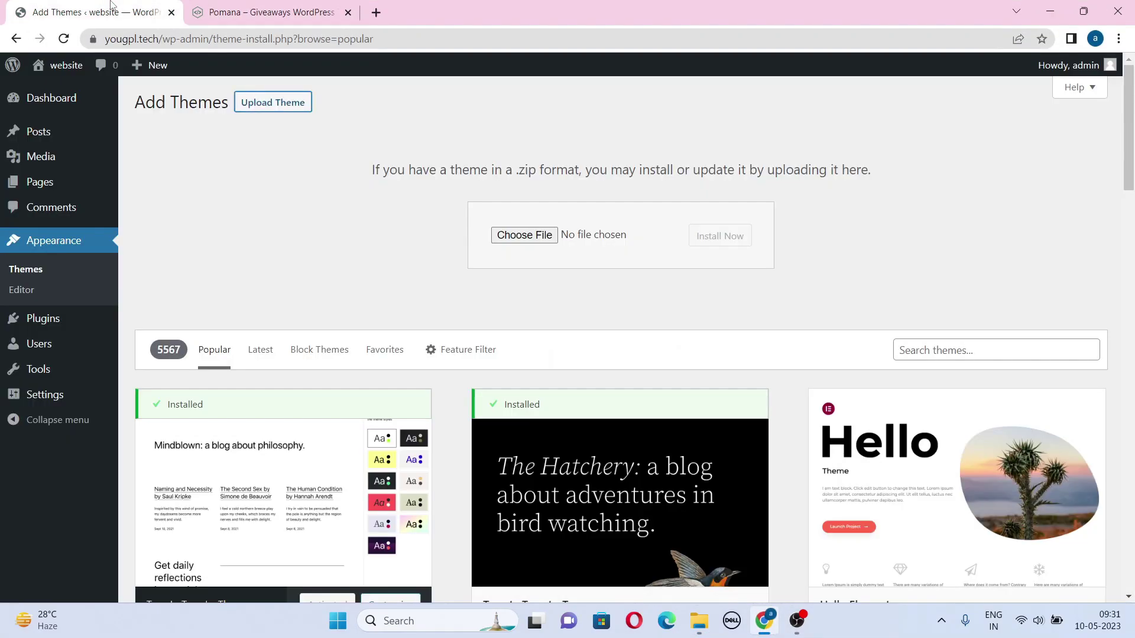
{"action": "left_click", "coordinate": [514, 235]}
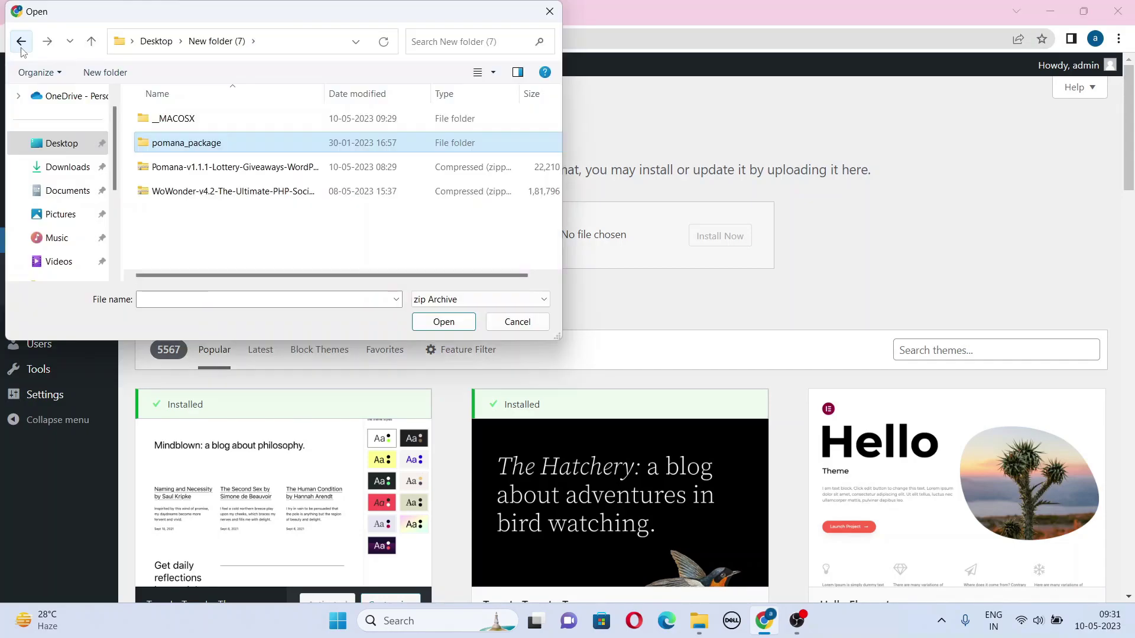
{"action": "double_click", "coordinate": [202, 151]}
{"action": "double_click", "coordinate": [180, 184]}
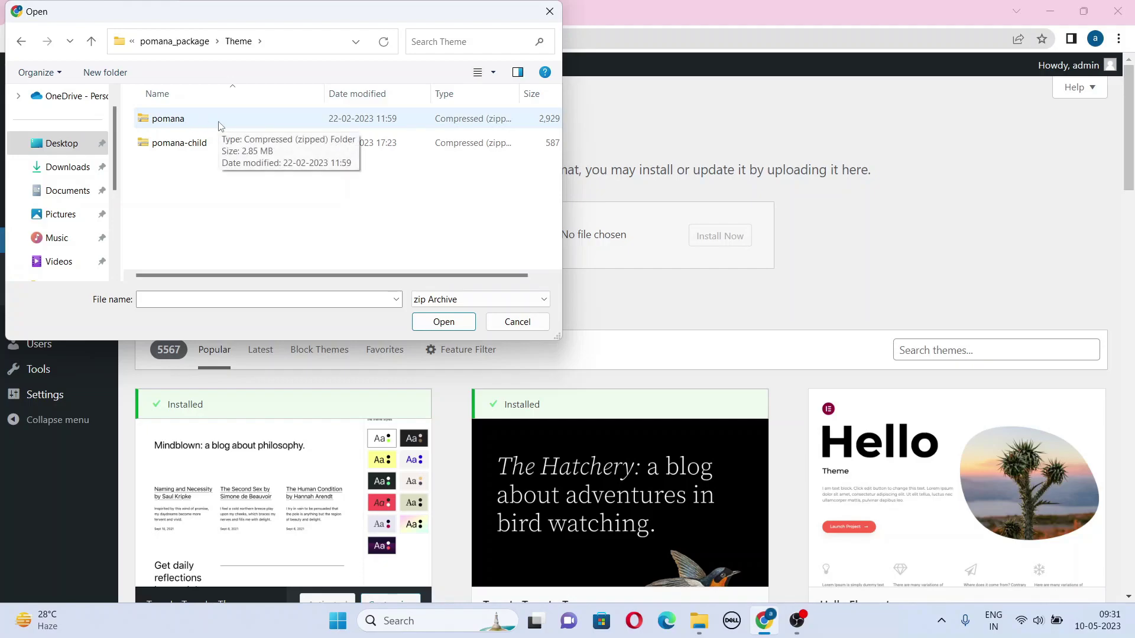
{"action": "left_click", "coordinate": [201, 123]}
{"action": "left_click", "coordinate": [448, 324]}
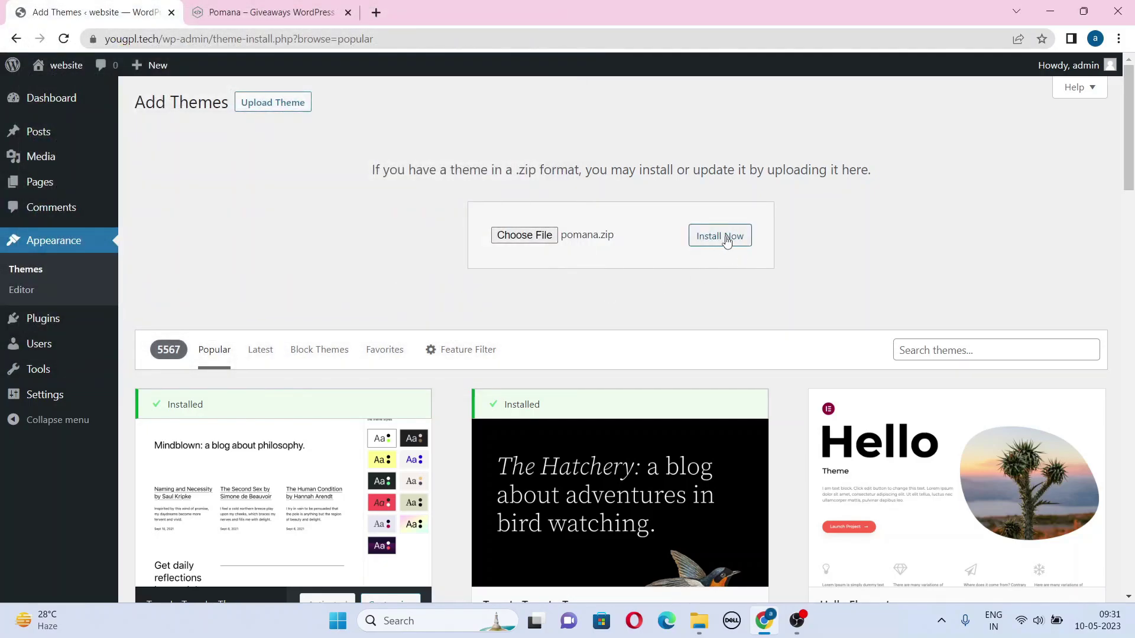
{"action": "left_click", "coordinate": [727, 240]}
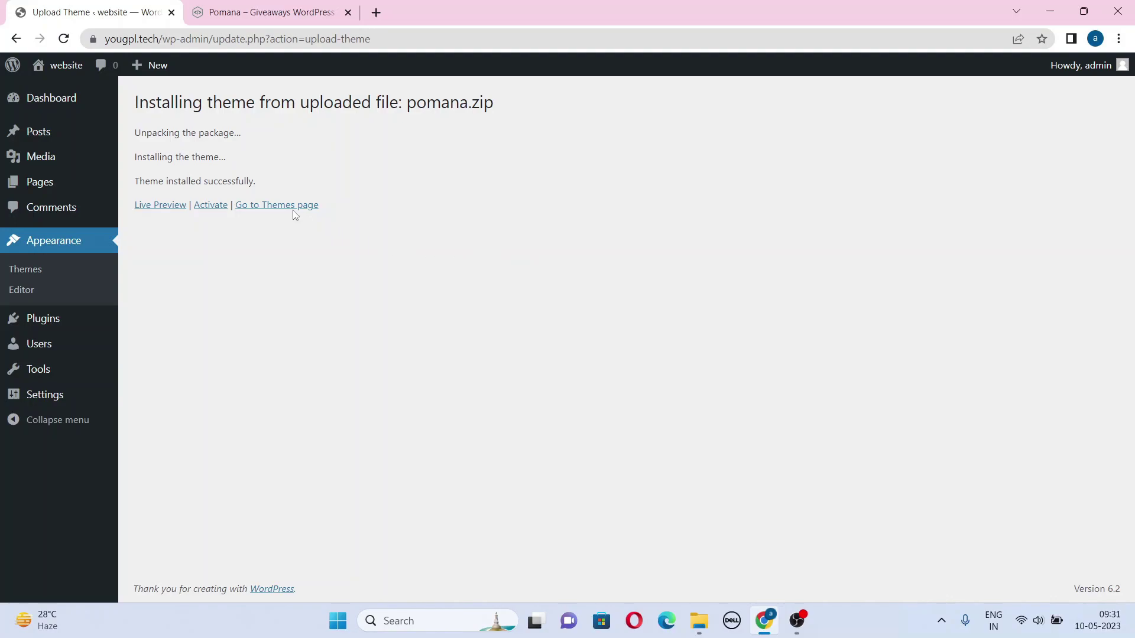
{"action": "left_click", "coordinate": [209, 211]}
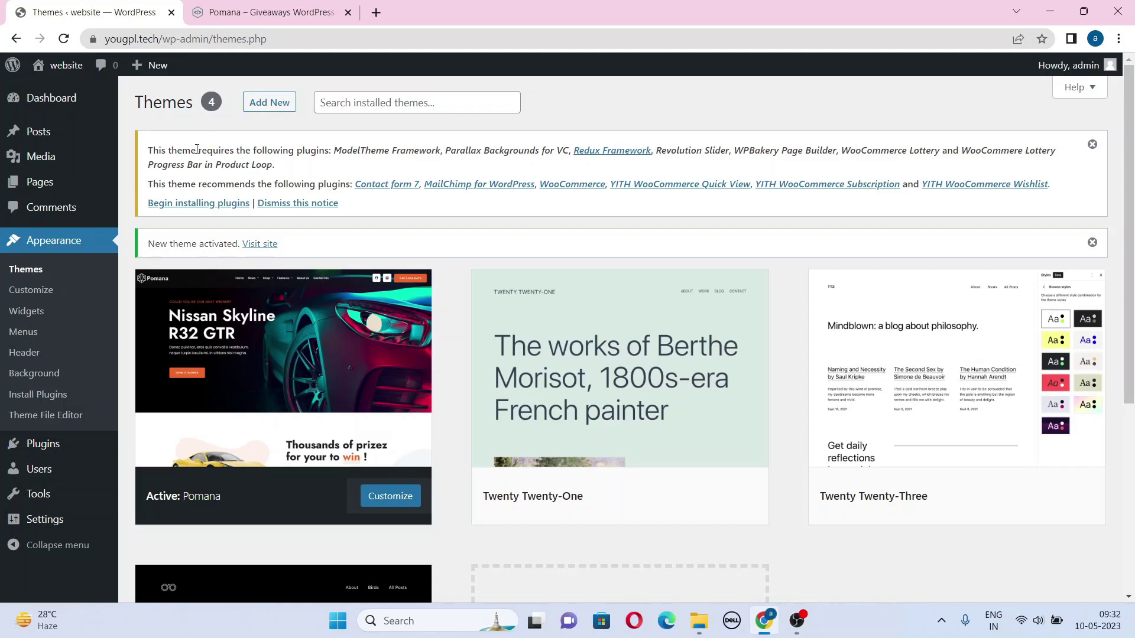
- Bulk install all the plugins that the Pomana theme requires and recommends
{"action": "left_click", "coordinate": [186, 204]}
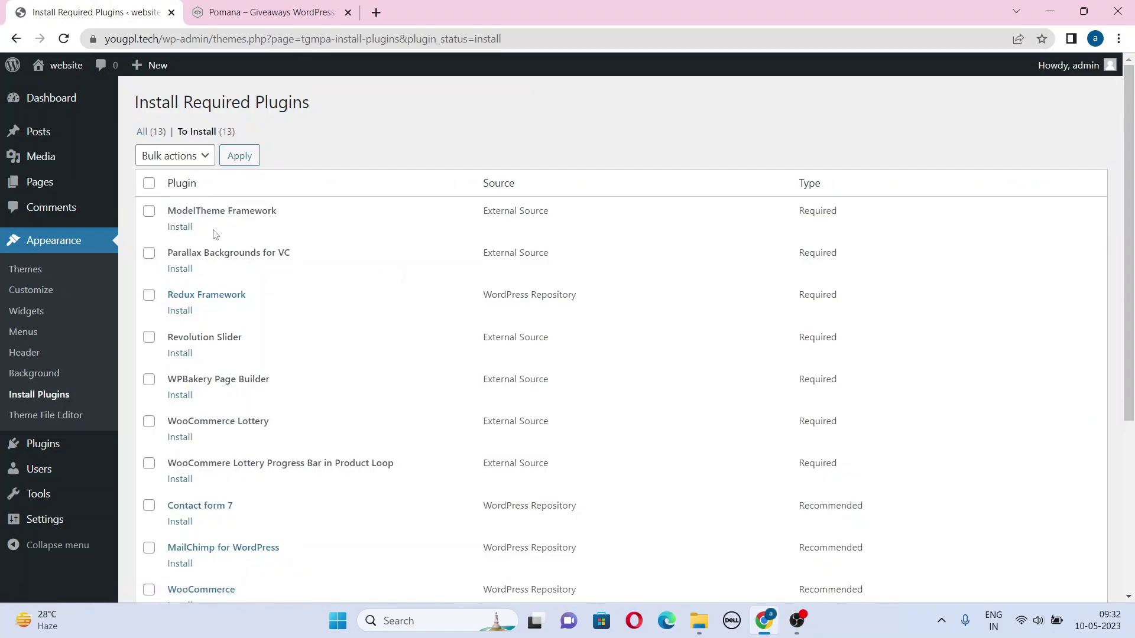
{"action": "scroll", "coordinate": [1115, 114], "scroll_direction": "down", "scroll_amount": 4}
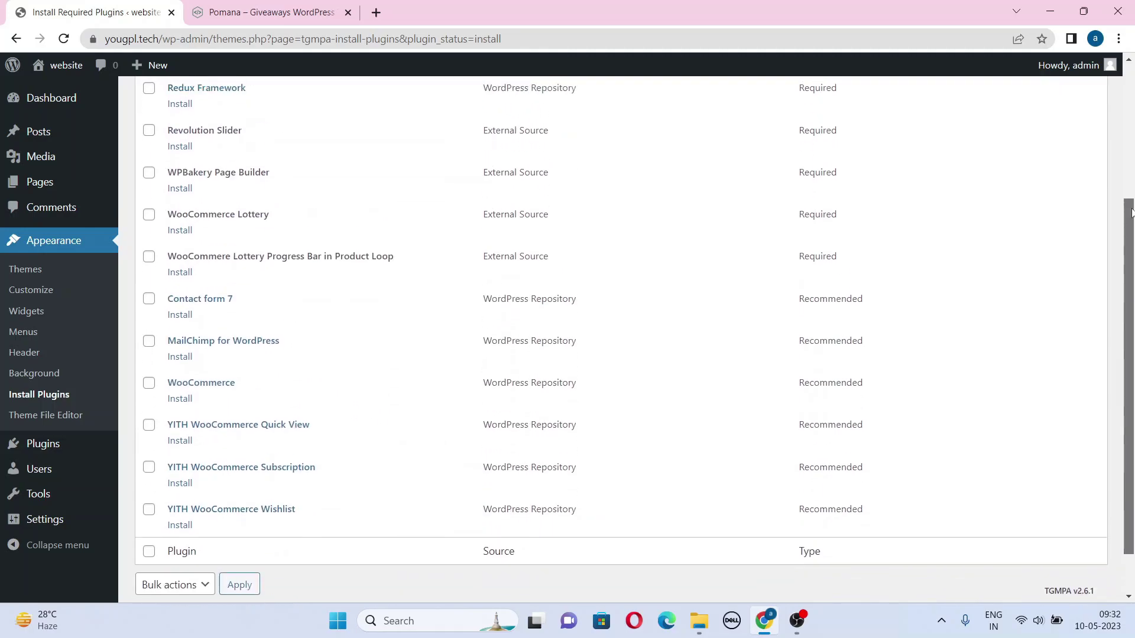
{"action": "scroll", "coordinate": [1116, 114], "scroll_direction": "up", "scroll_amount": 4}
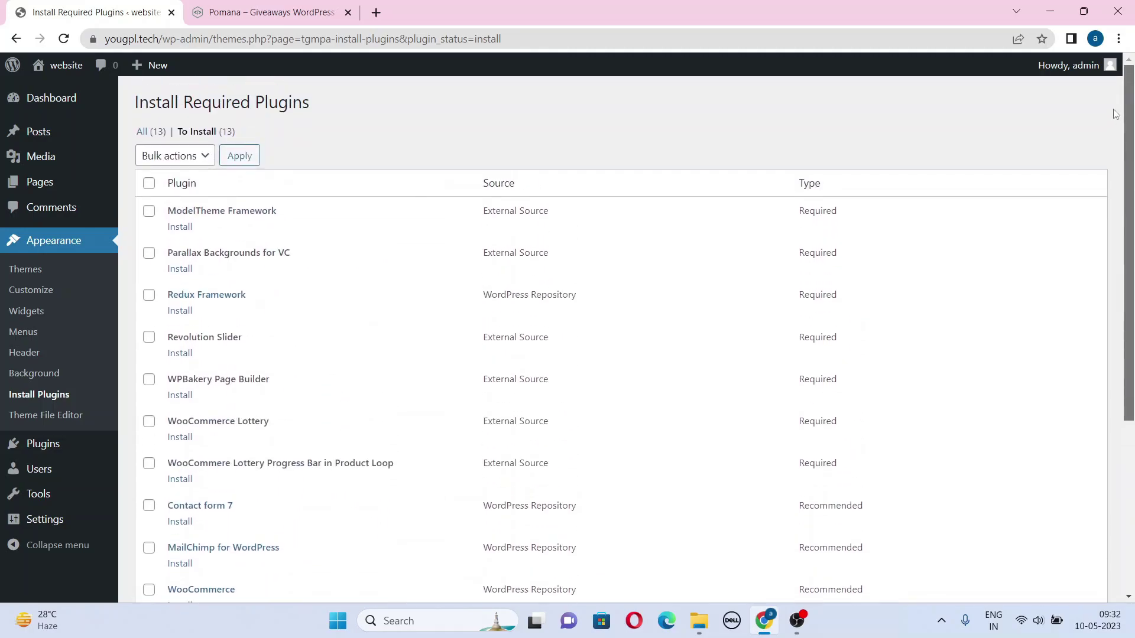
{"action": "left_click", "coordinate": [149, 184]}
{"action": "left_click", "coordinate": [188, 158]}
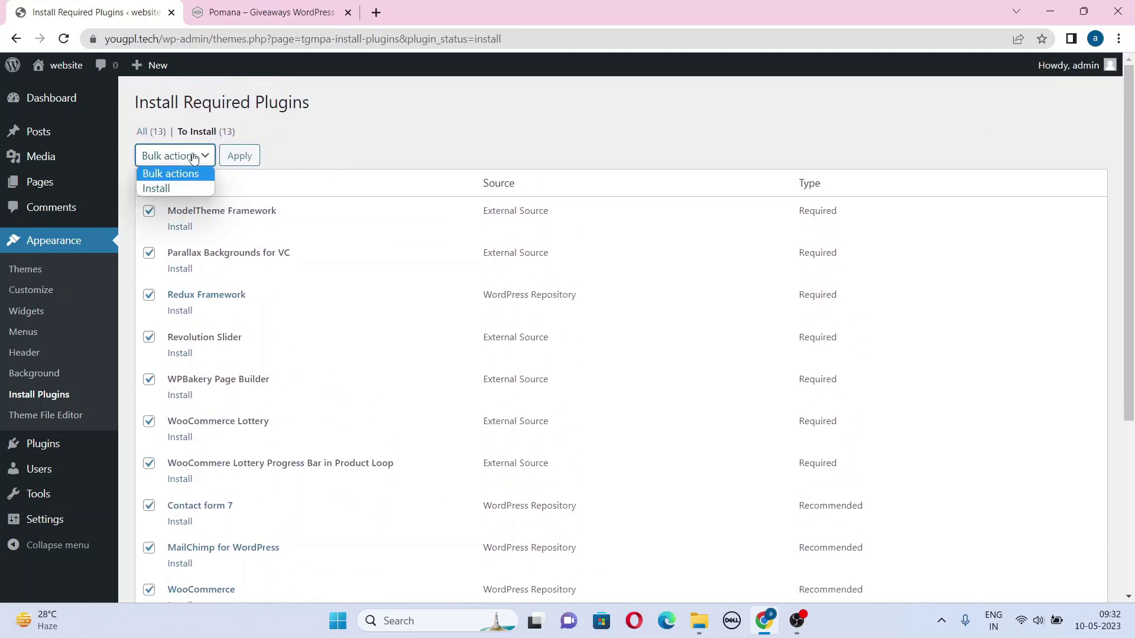
{"action": "left_click", "coordinate": [185, 189]}
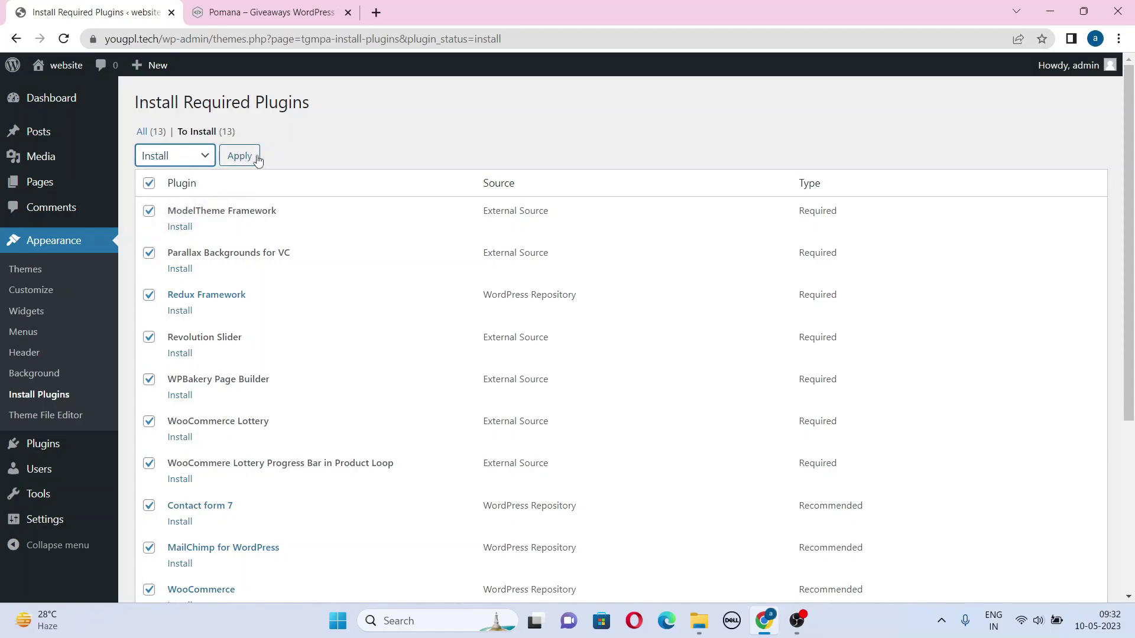
{"action": "left_click", "coordinate": [249, 158]}
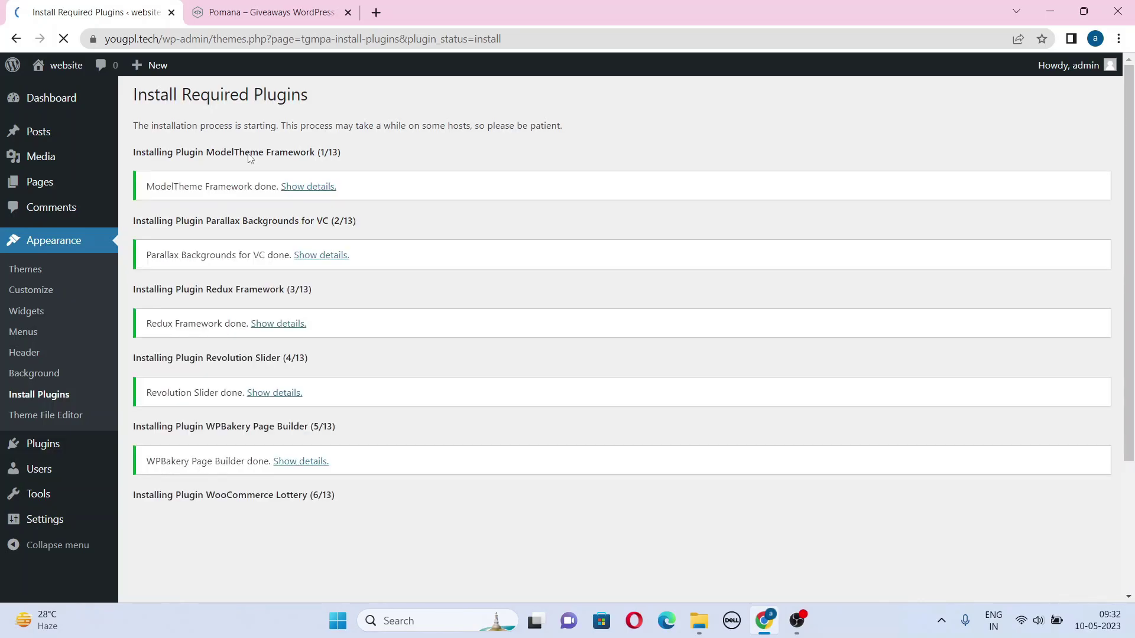
{"action": "left_click_drag", "start_coordinate": [1131, 131], "coordinate": [1131, 186]}
{"action": "scroll", "coordinate": [1131, 186], "scroll_direction": "down", "scroll_amount": 6}
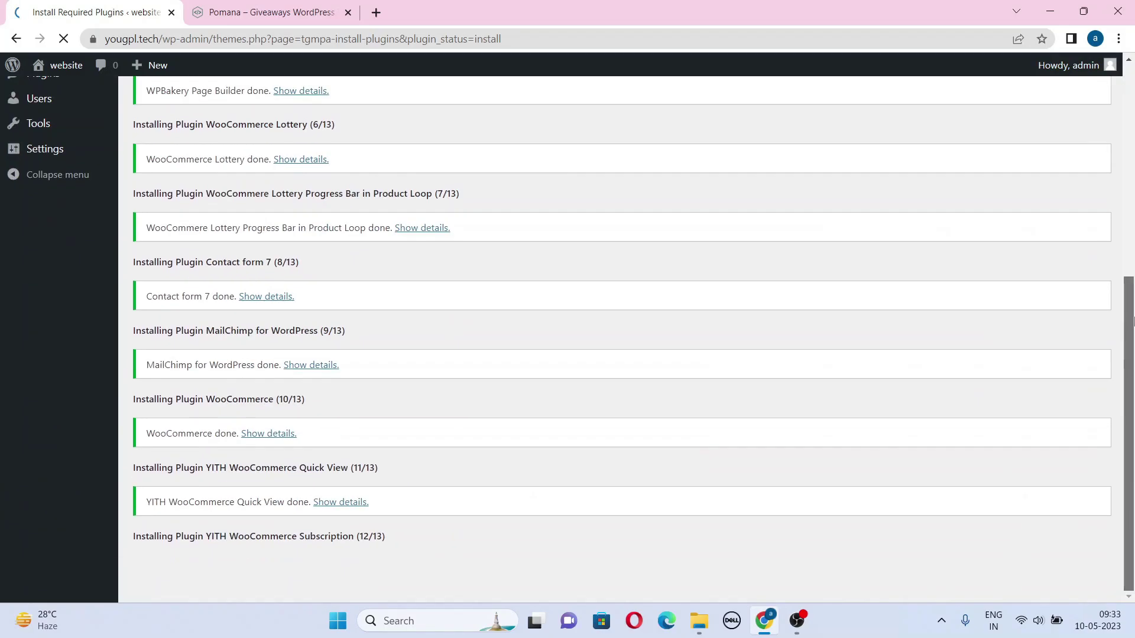
- Open the installed plugins list, bulk activate all the plugins, and review the activated list
{"action": "scroll", "coordinate": [891, 154], "scroll_direction": "up", "scroll_amount": 15}
{"action": "left_click_drag", "start_coordinate": [1133, 300], "coordinate": [1126, 102]}
{"action": "mouse_move", "coordinate": [68, 456]}
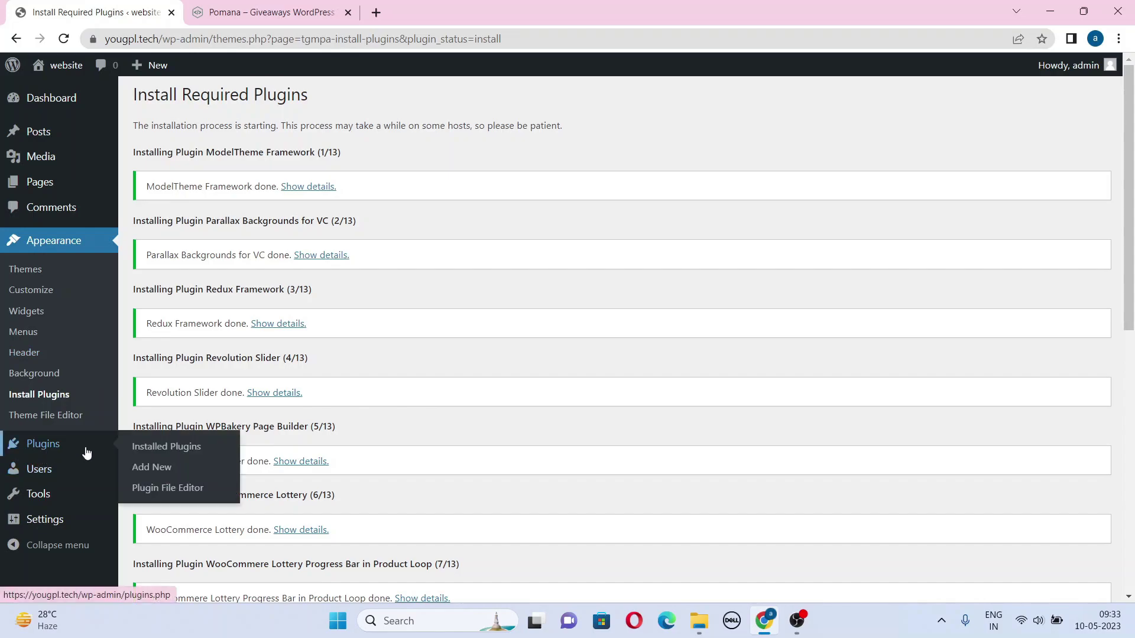
{"action": "left_click", "coordinate": [175, 448]}
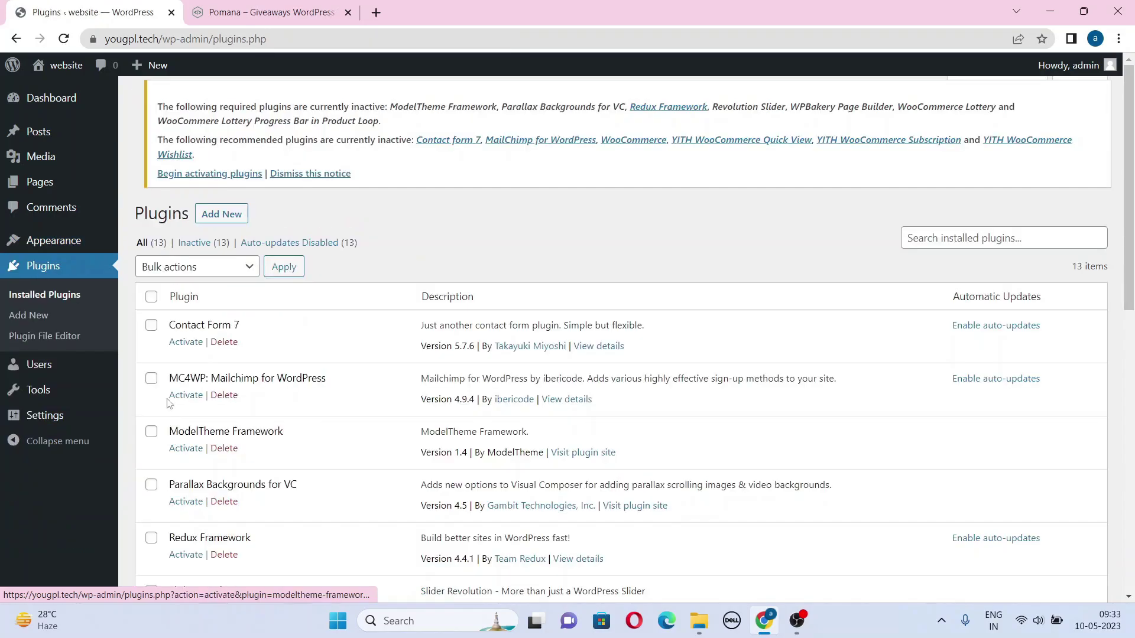
{"action": "left_click", "coordinate": [152, 302]}
{"action": "left_click", "coordinate": [201, 277]}
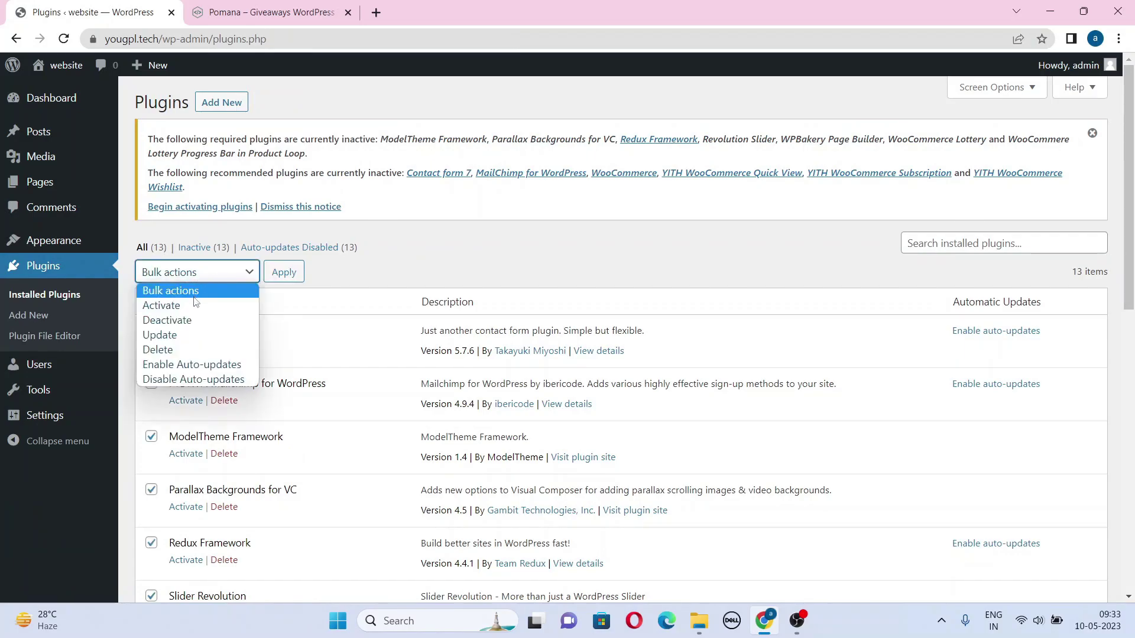
{"action": "left_click", "coordinate": [194, 306]}
{"action": "left_click", "coordinate": [288, 270]}
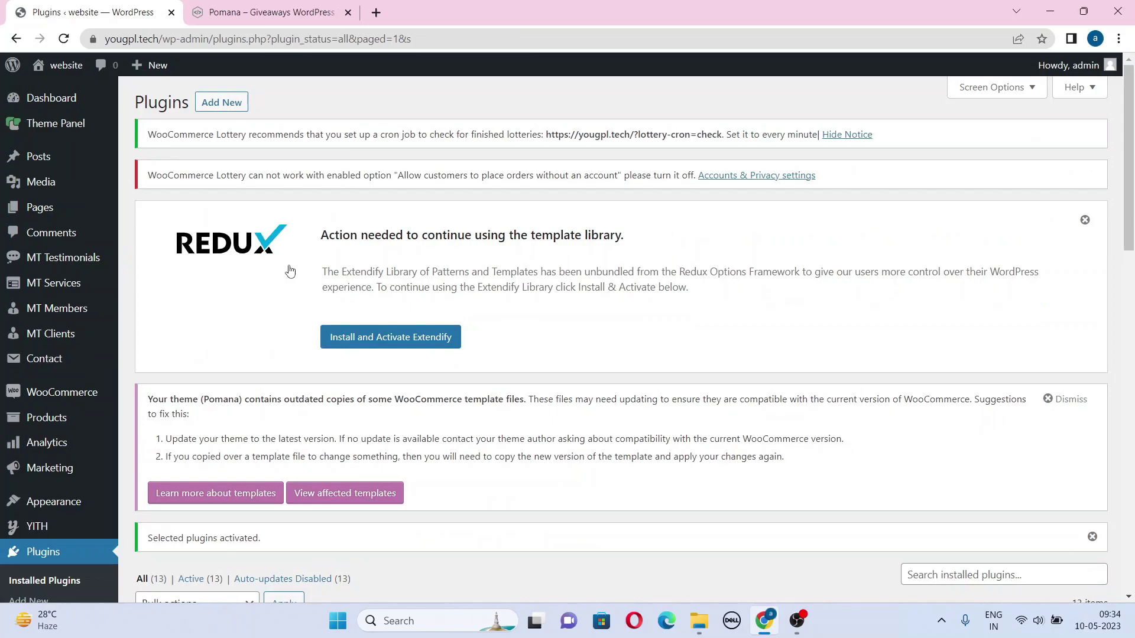
{"action": "left_click_drag", "start_coordinate": [1131, 120], "coordinate": [1130, 382]}
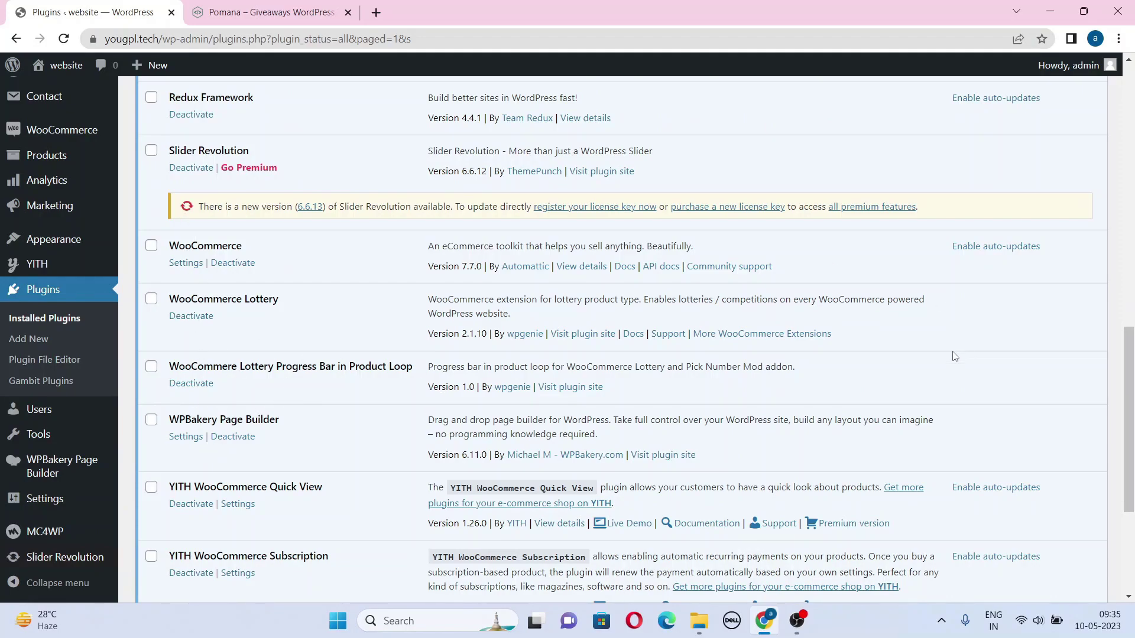
{"action": "left_click_drag", "start_coordinate": [1130, 367], "coordinate": [1122, 56]}
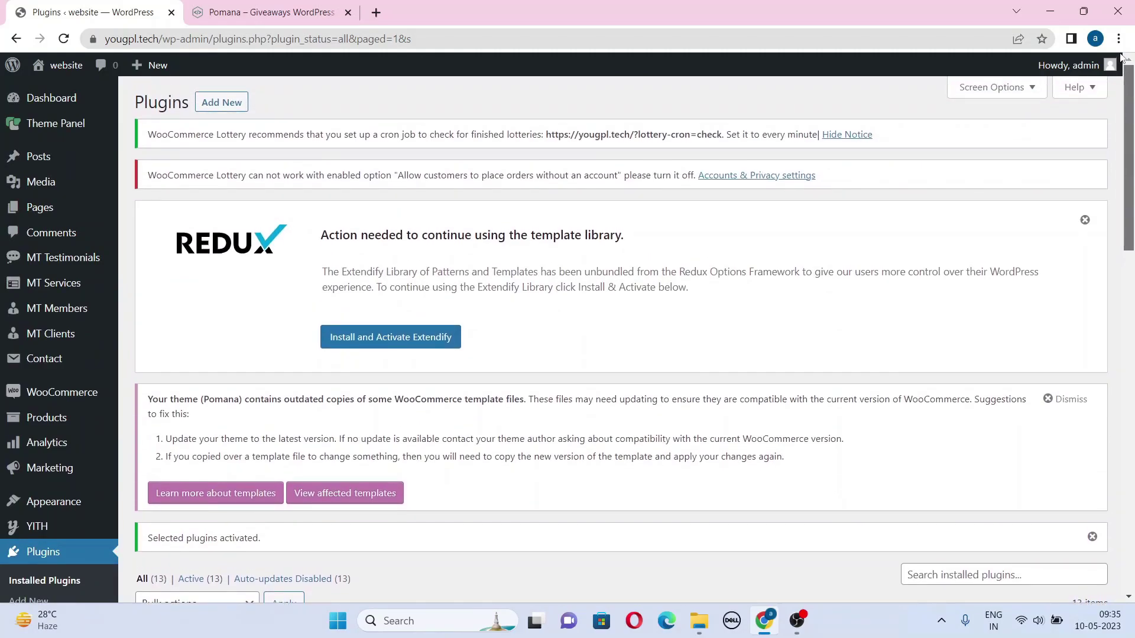
- In Hostinger hPanel's dashboard for yougpl.tech, search for "cron" and open the Cron Jobs page
{"action": "mouse_move", "coordinate": [105, 166]}
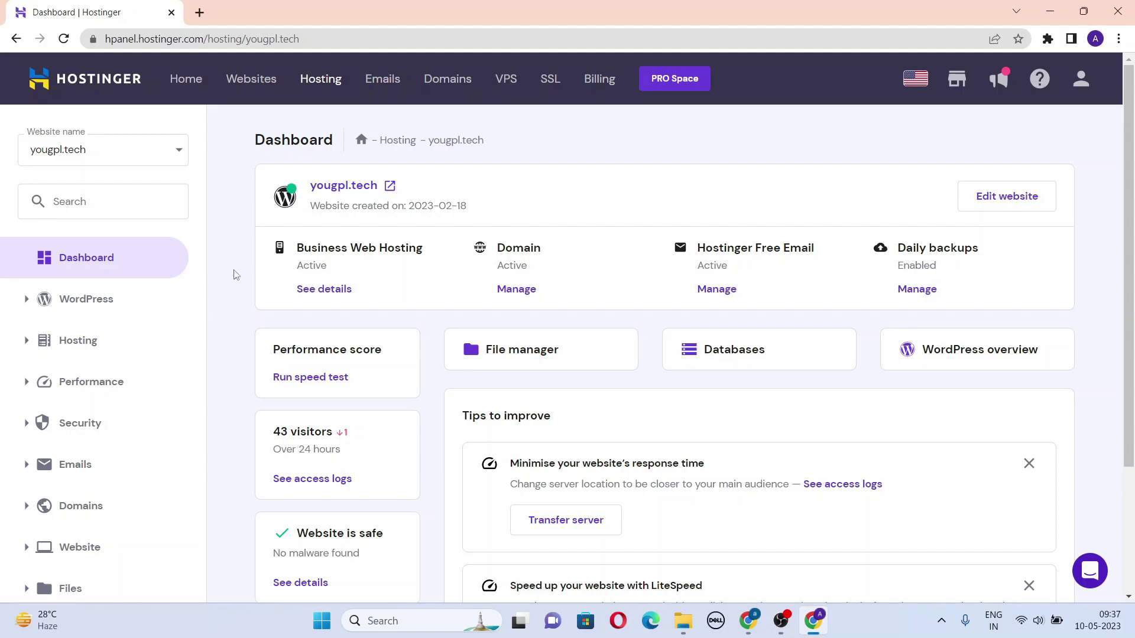
{"action": "left_click", "coordinate": [84, 202]}
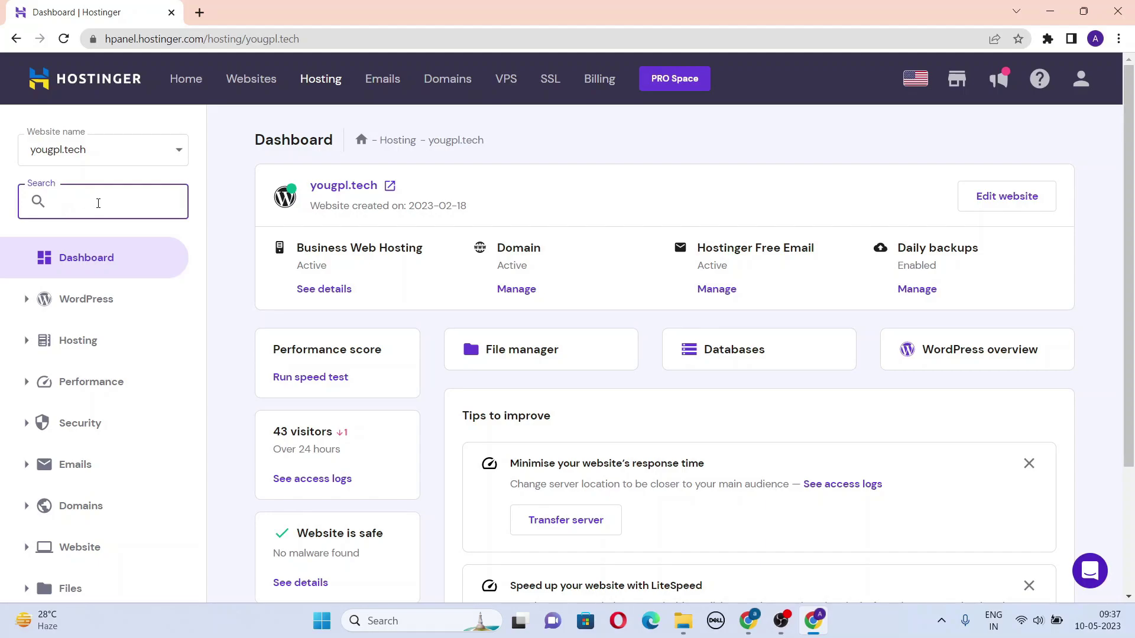
{"action": "type", "text": "cron"}
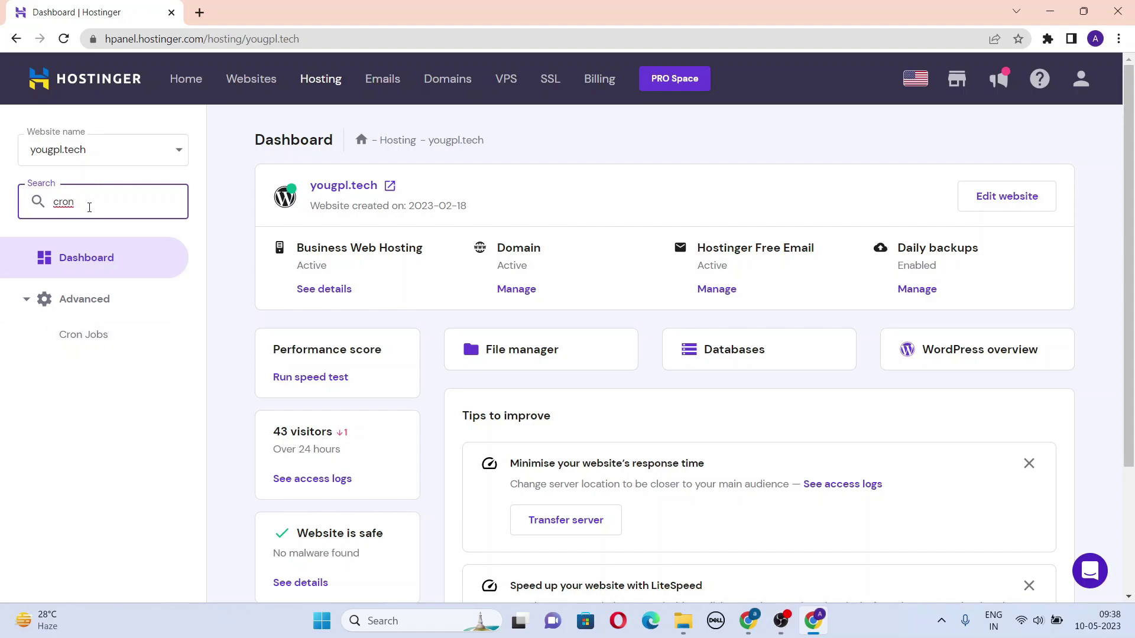
{"action": "left_click", "coordinate": [82, 336]}
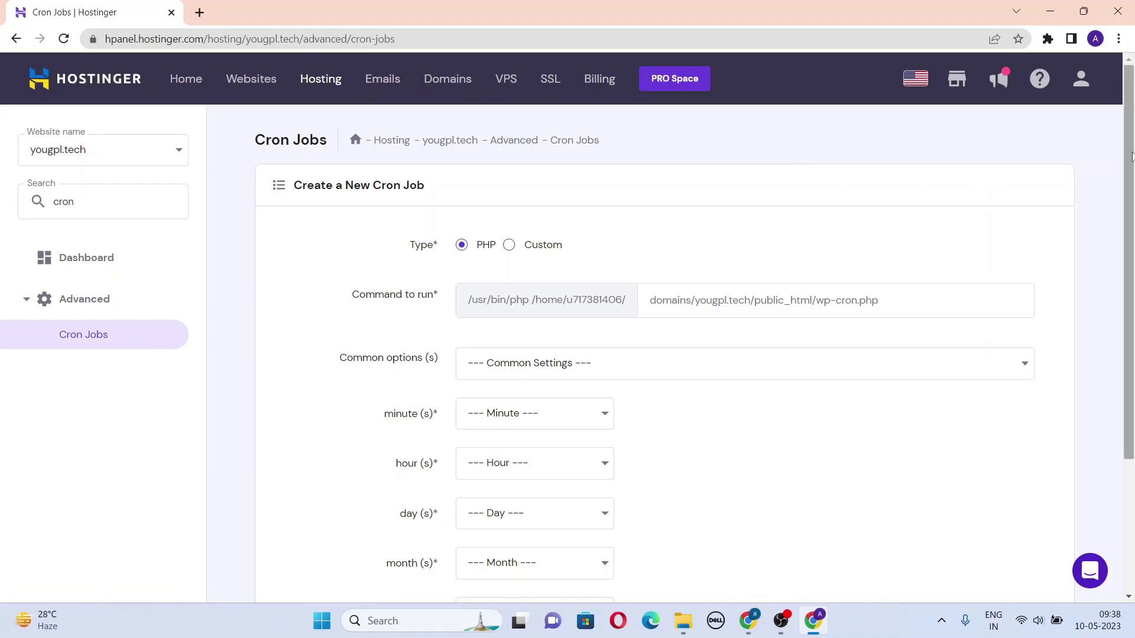
{"action": "mouse_move", "coordinate": [1133, 142]}
{"action": "left_mouse_down"}
{"action": "mouse_move", "coordinate": [1128, 234]}
{"action": "mouse_move", "coordinate": [1129, 162]}
{"action": "left_mouse_up"}
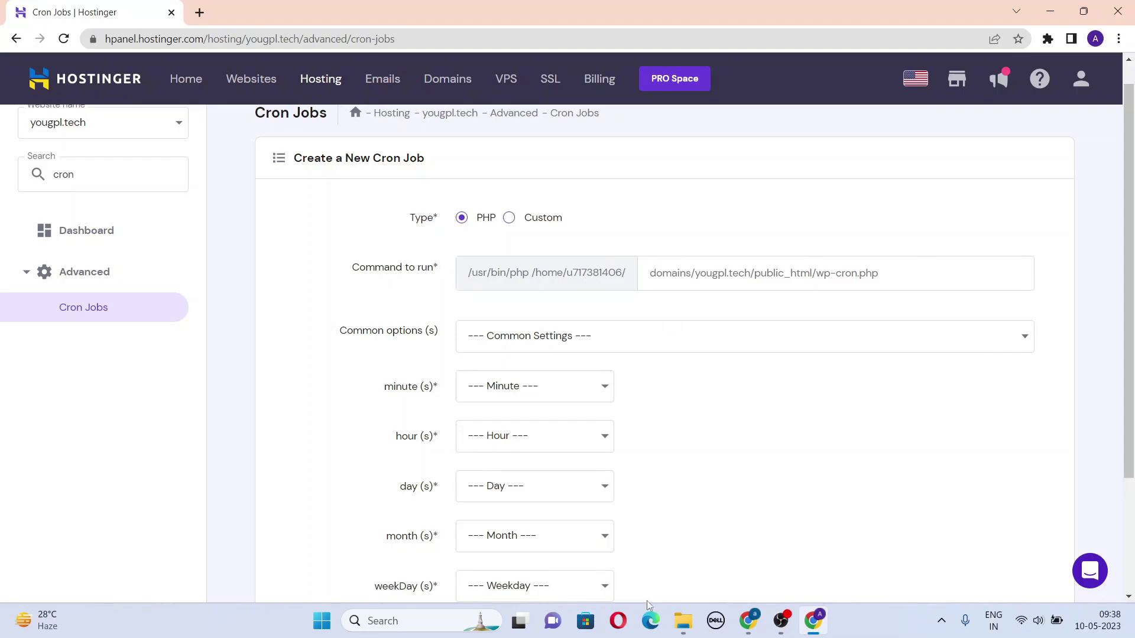
{"action": "left_click", "coordinate": [748, 620]}
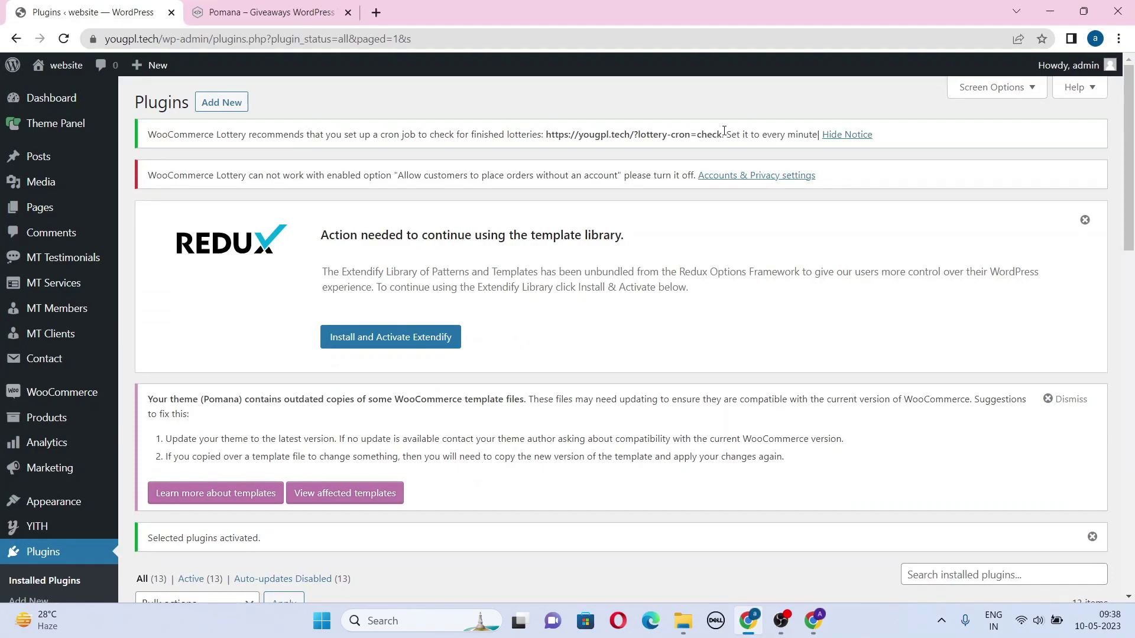
{"action": "left_click_drag", "start_coordinate": [722, 134], "coordinate": [547, 139]}
{"action": "key", "text": "ctrl+c"}
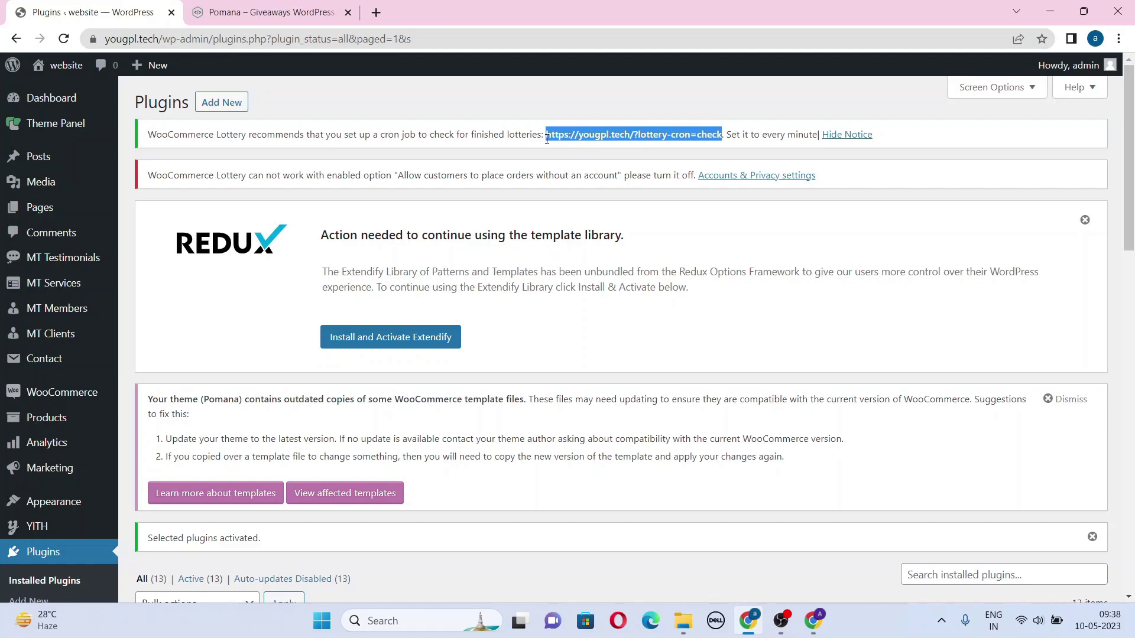
{"action": "key", "text": "alt+Tab"}
{"action": "left_click", "coordinate": [666, 274]}
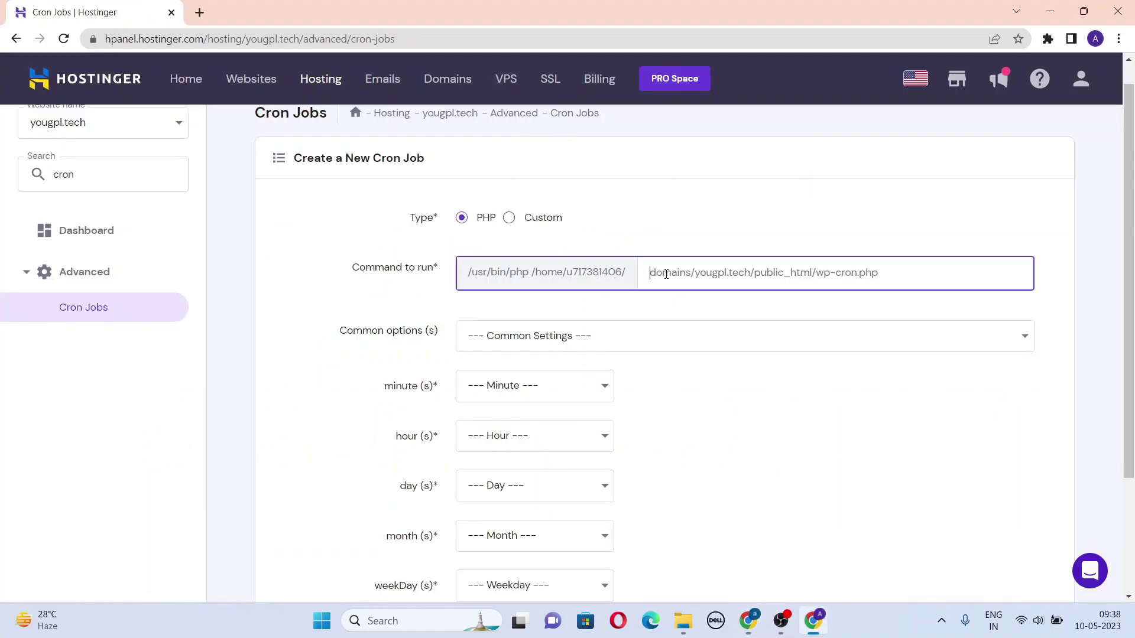
{"action": "key", "text": "ctrl+v"}
{"action": "left_click", "coordinate": [728, 382]}
- Set the cron job's minute to Every minute (*) and try to save the job
{"action": "left_click", "coordinate": [544, 336]}
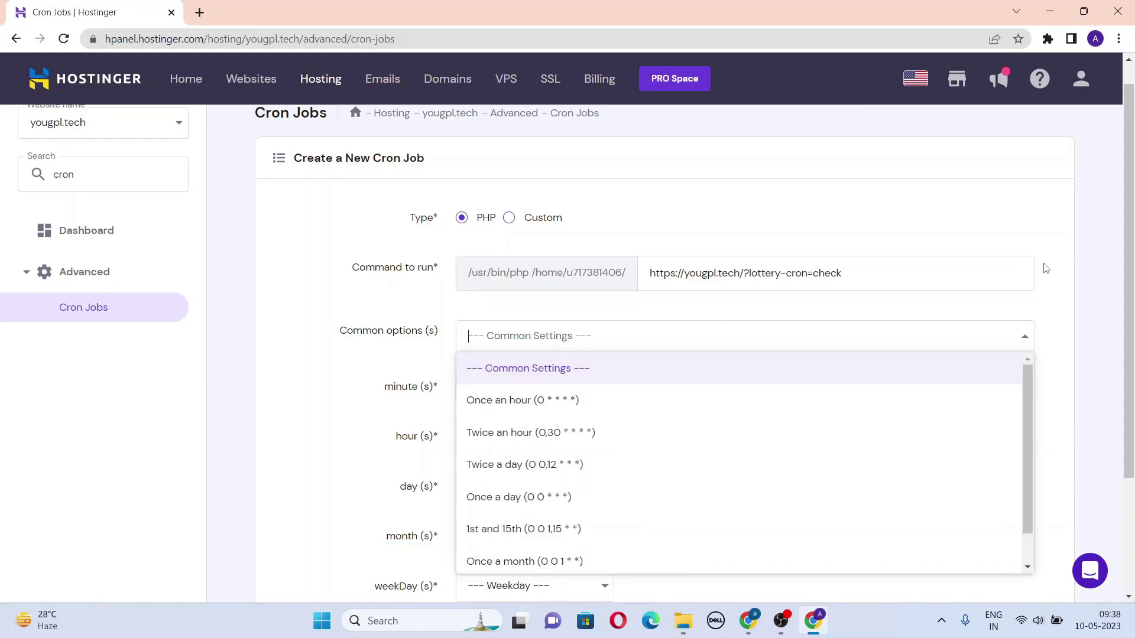
{"action": "left_click", "coordinate": [1060, 242]}
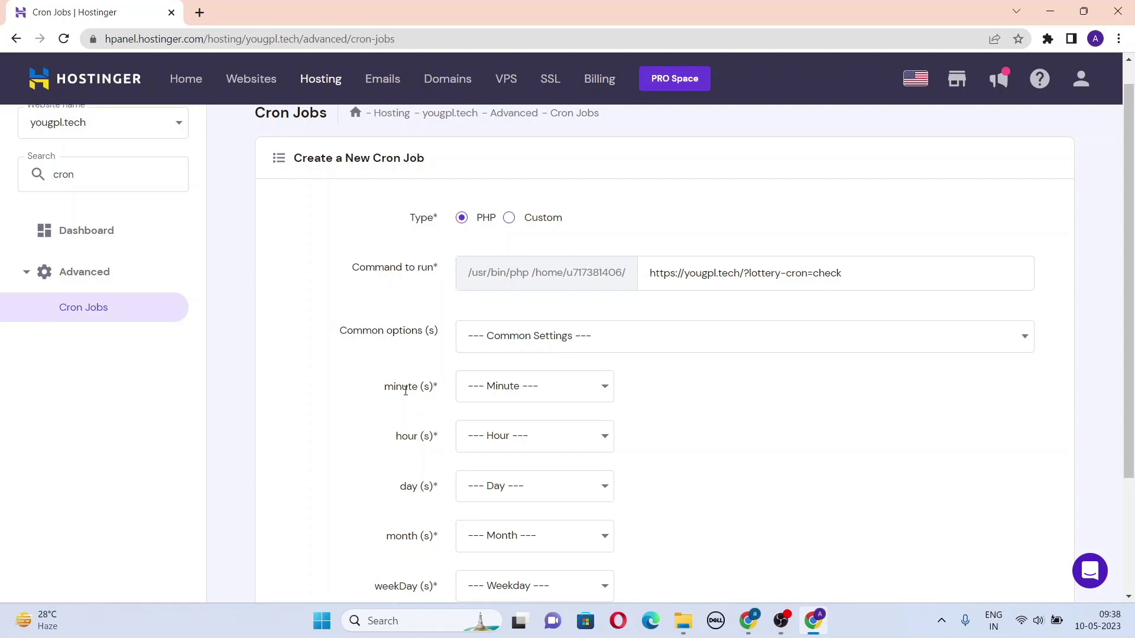
{"action": "left_click", "coordinate": [603, 387]}
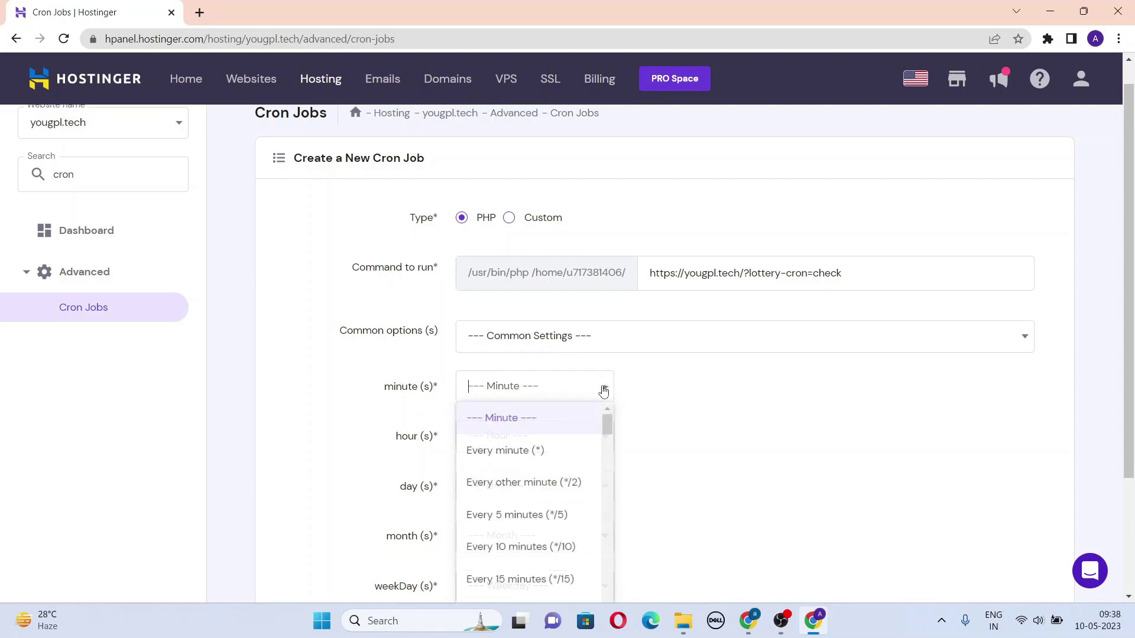
{"action": "left_click", "coordinate": [518, 458]}
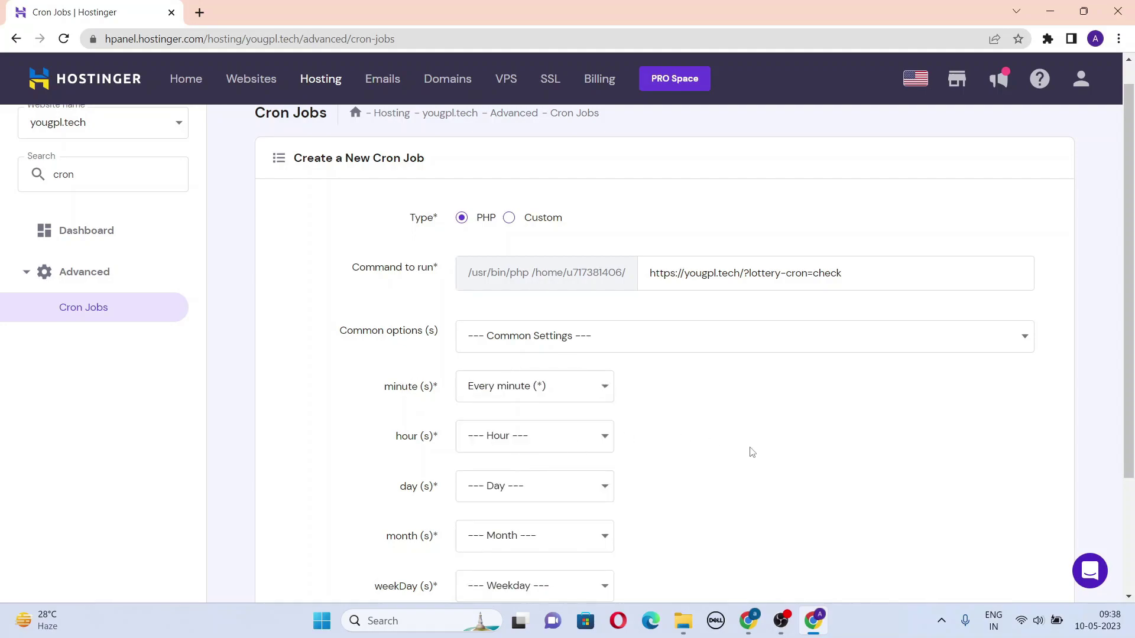
{"action": "scroll", "coordinate": [1129, 442], "scroll_direction": "down", "scroll_amount": 3}
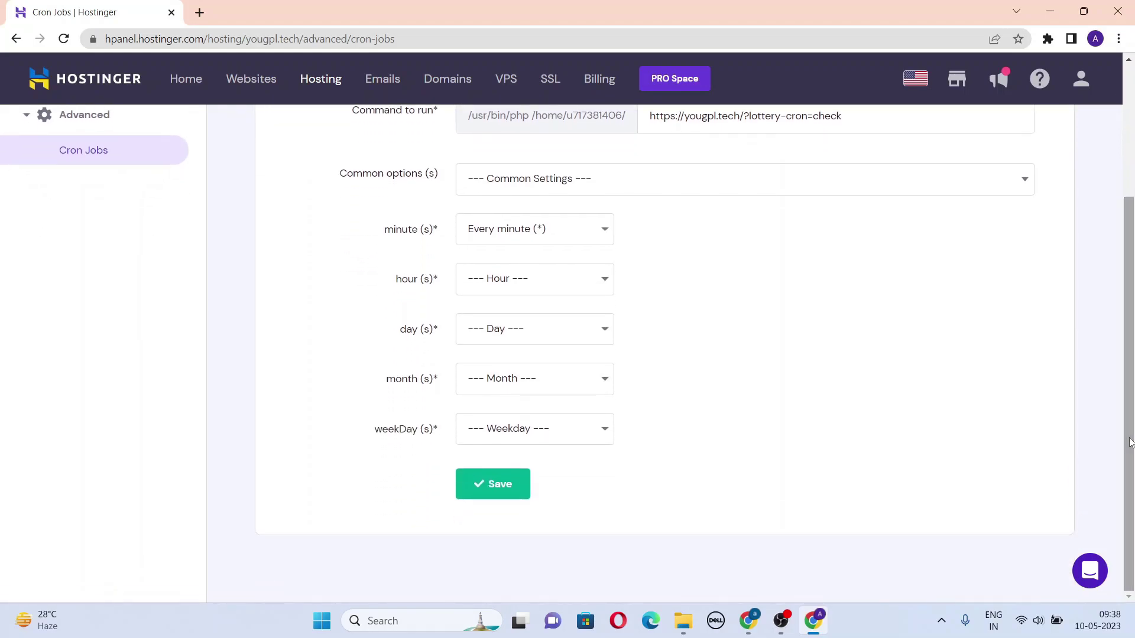
{"action": "left_click", "coordinate": [498, 490]}
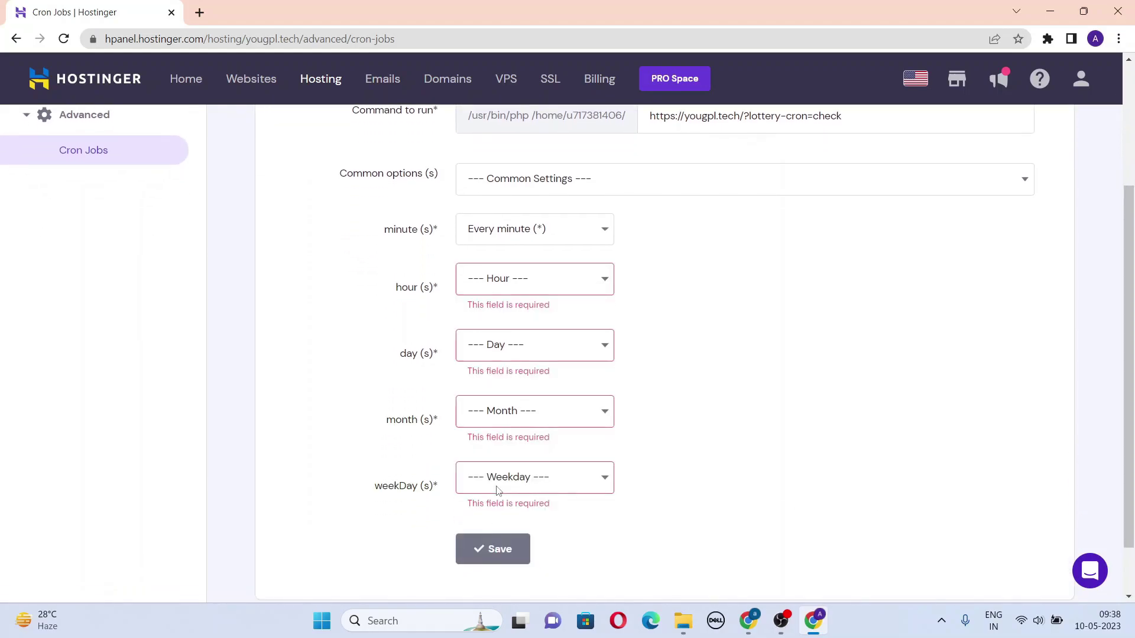
- Set the cron job's hour to Every Hour (*) and its day to Every Day (*)
{"action": "left_click", "coordinate": [556, 290]}
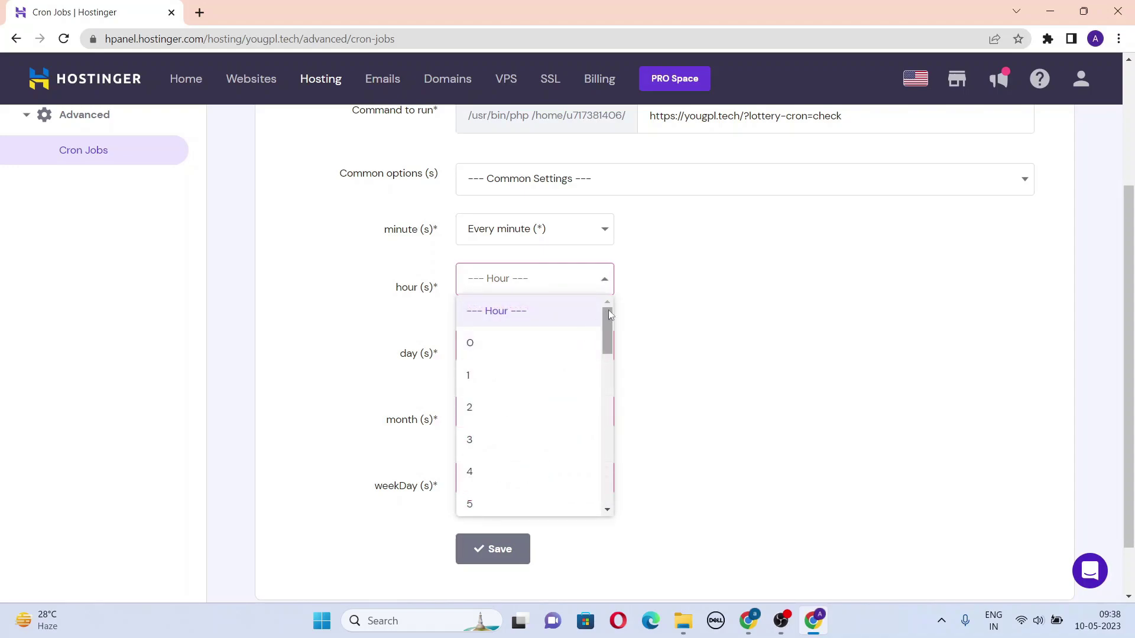
{"action": "left_click_drag", "start_coordinate": [607, 321], "coordinate": [608, 459]}
{"action": "left_click", "coordinate": [504, 467]}
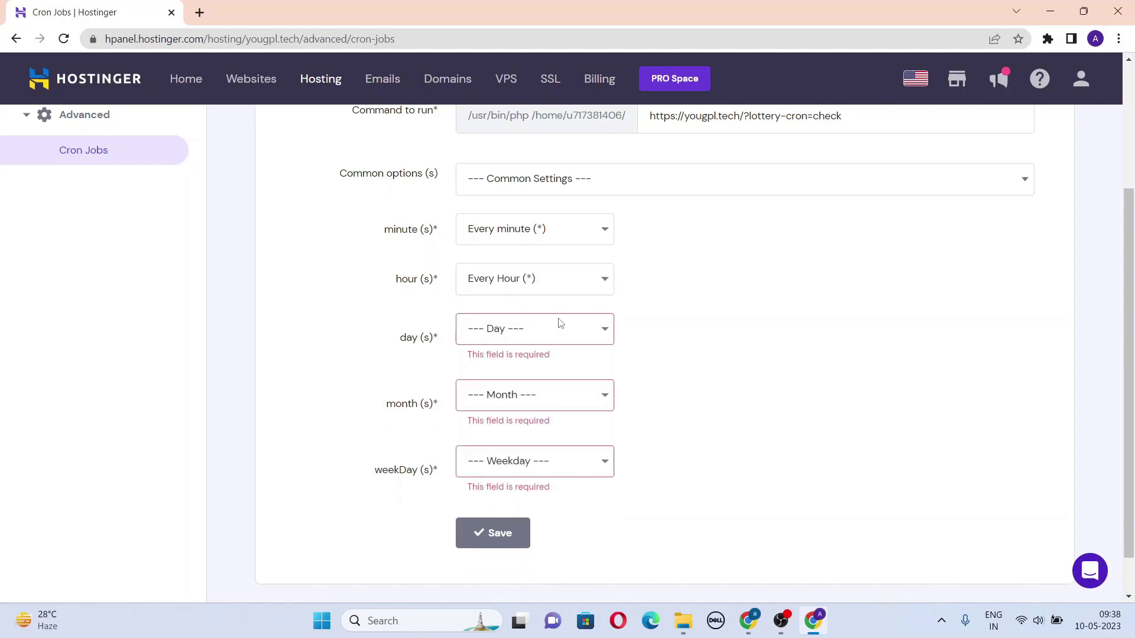
{"action": "left_click", "coordinate": [531, 343]}
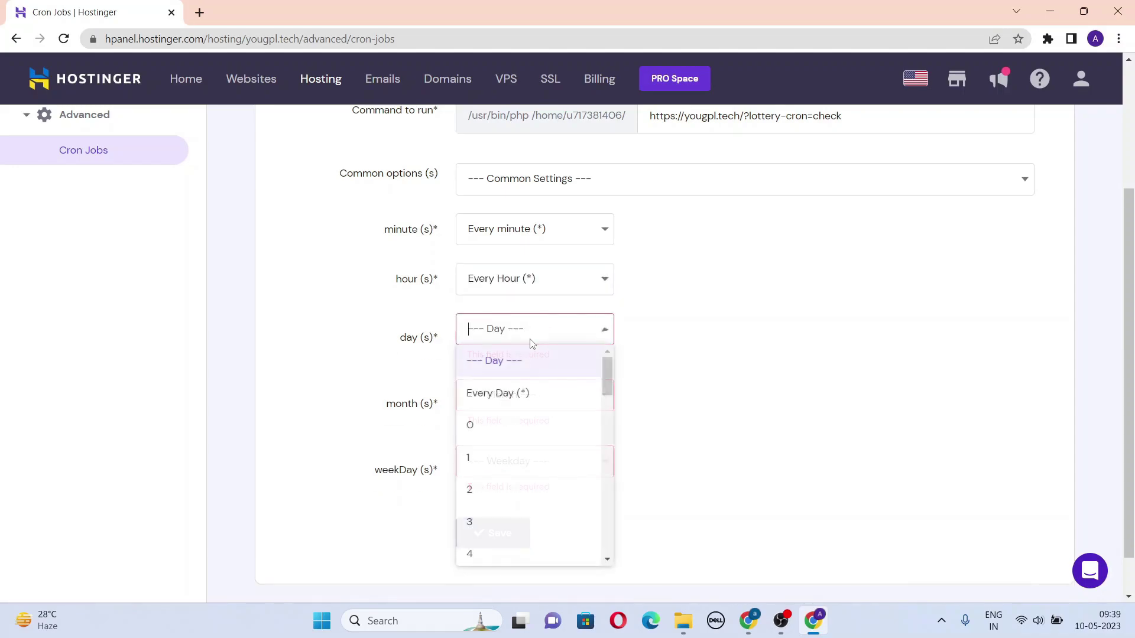
{"action": "left_click", "coordinate": [524, 395]}
- Set the cron job's month to Every Month (*) and weekday to Every Weekday (*), and save the job
{"action": "left_click", "coordinate": [526, 393]}
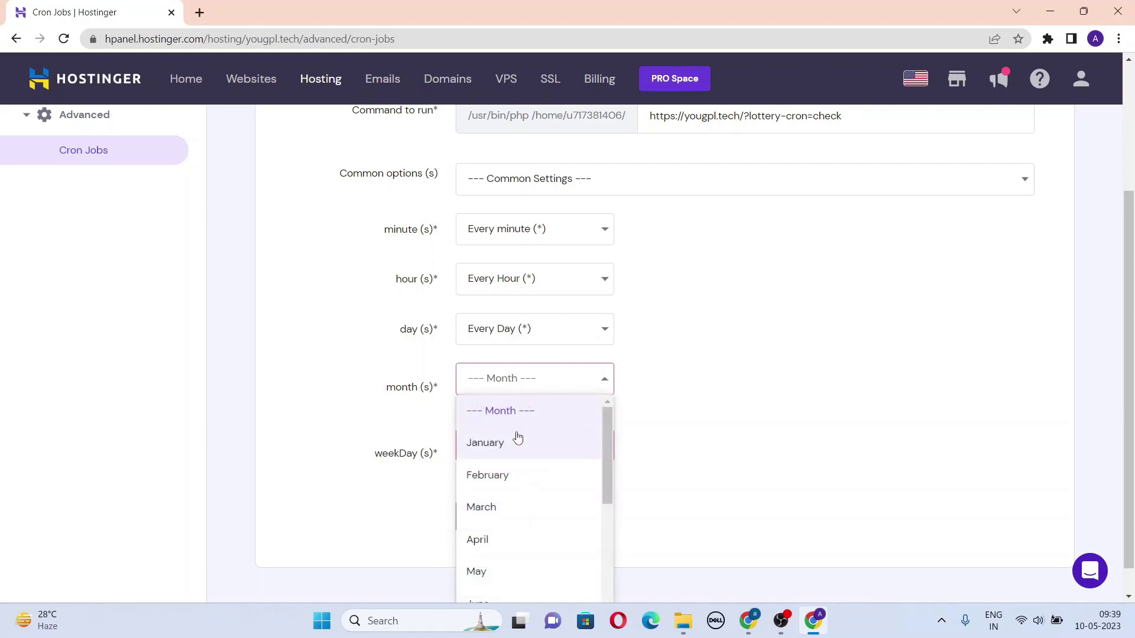
{"action": "left_click_drag", "start_coordinate": [606, 423], "coordinate": [608, 535]}
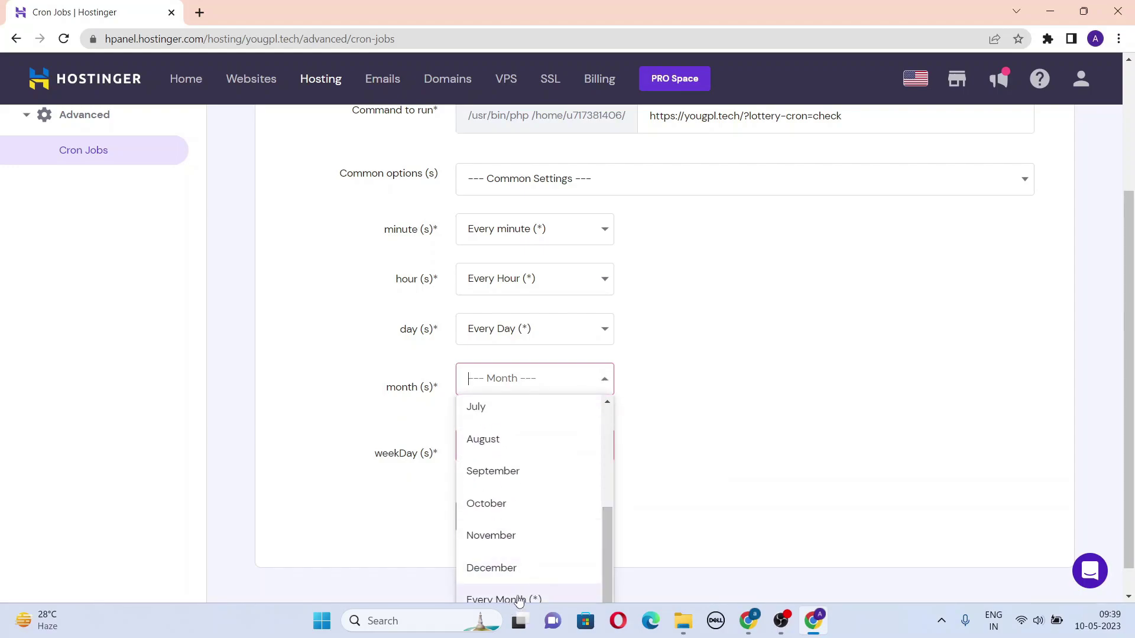
{"action": "left_click", "coordinate": [519, 599]}
{"action": "left_click", "coordinate": [583, 435]}
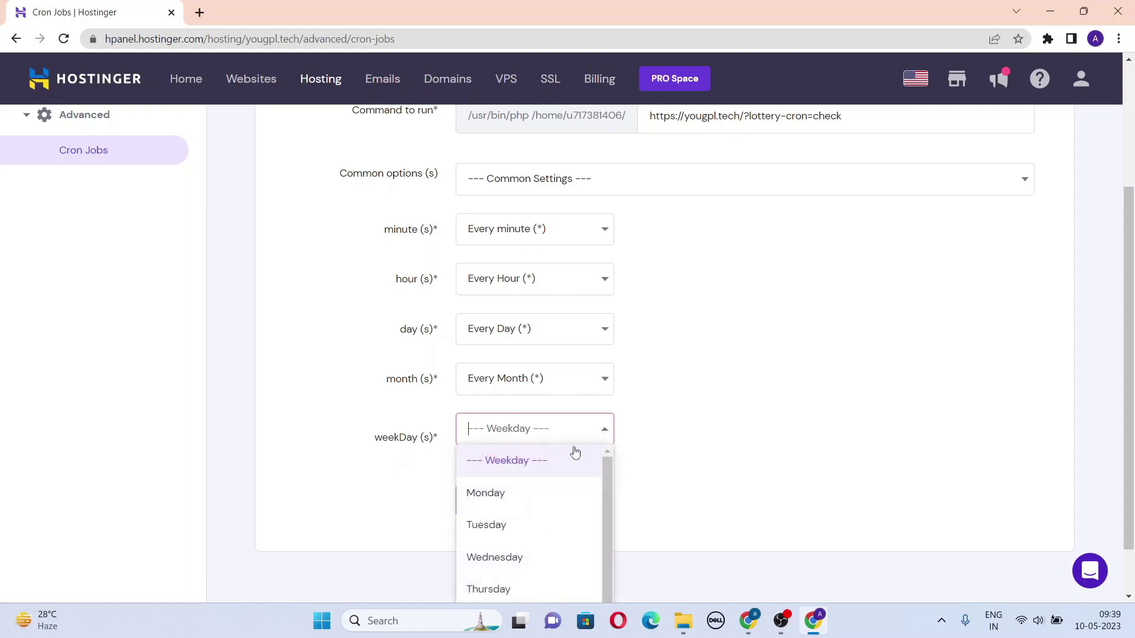
{"action": "left_click_drag", "start_coordinate": [607, 470], "coordinate": [602, 564]}
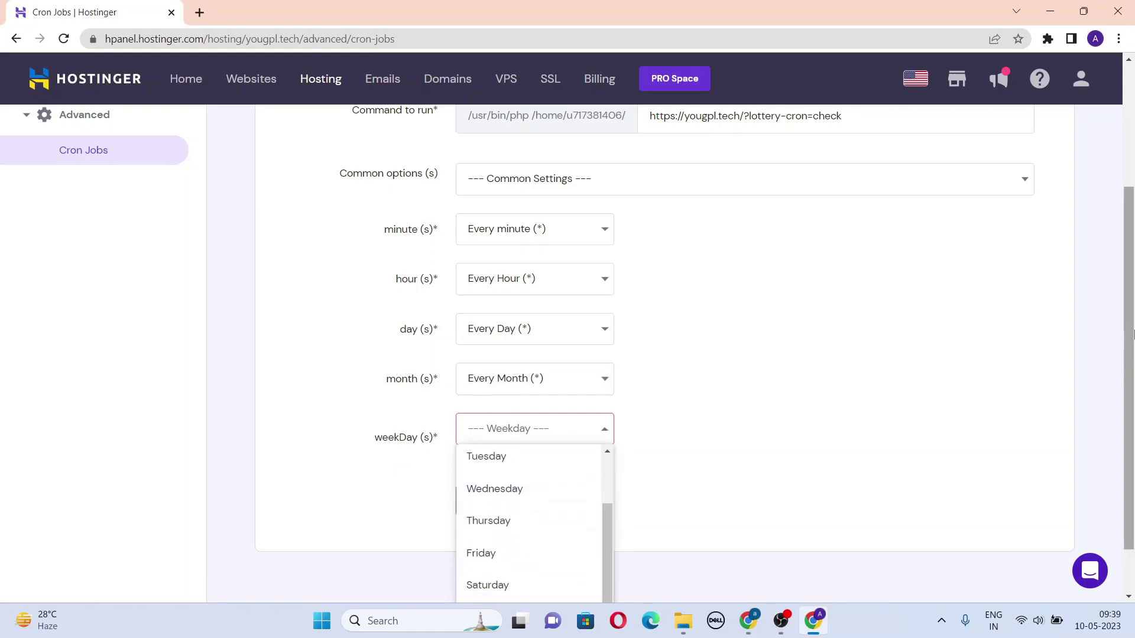
{"action": "left_click_drag", "start_coordinate": [1133, 334], "coordinate": [1133, 376]}
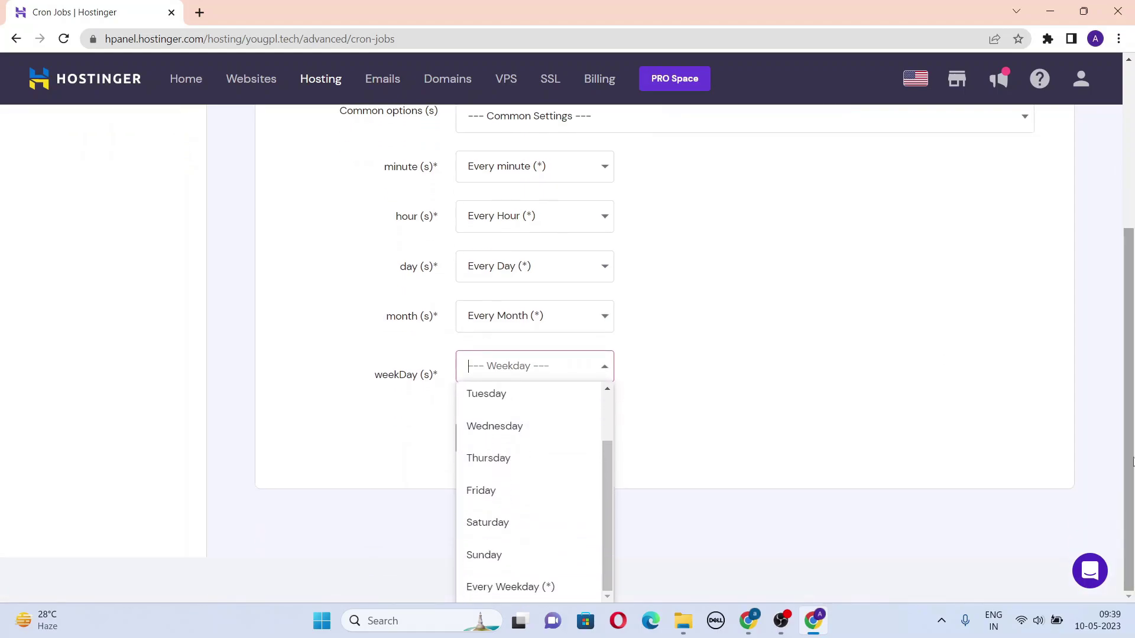
{"action": "left_click", "coordinate": [518, 596]}
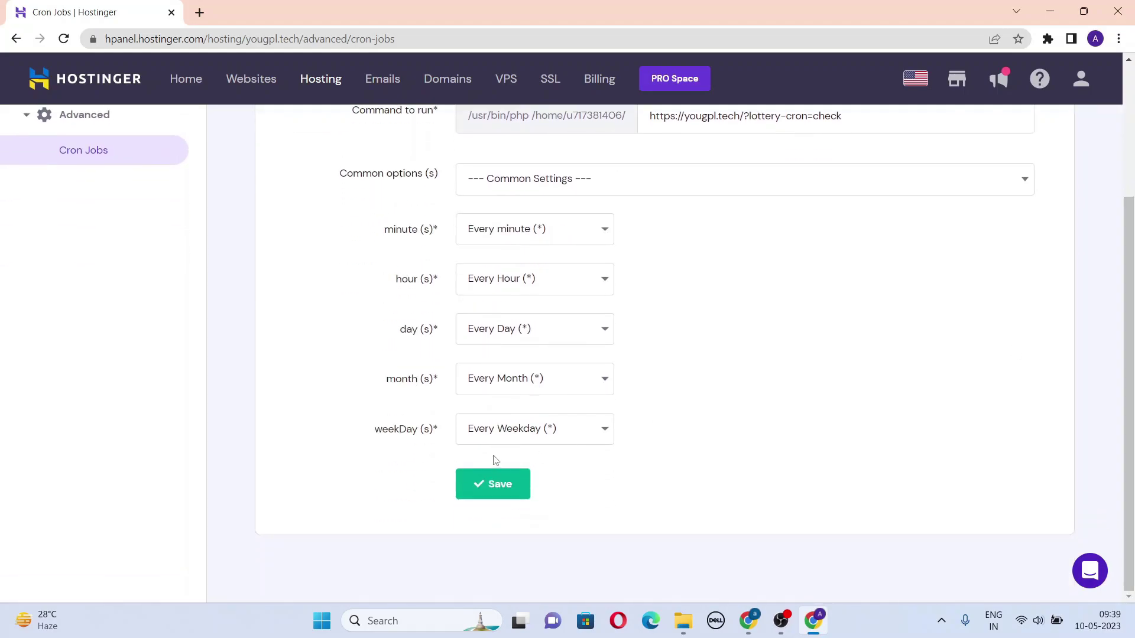
{"action": "left_click", "coordinate": [493, 487]}
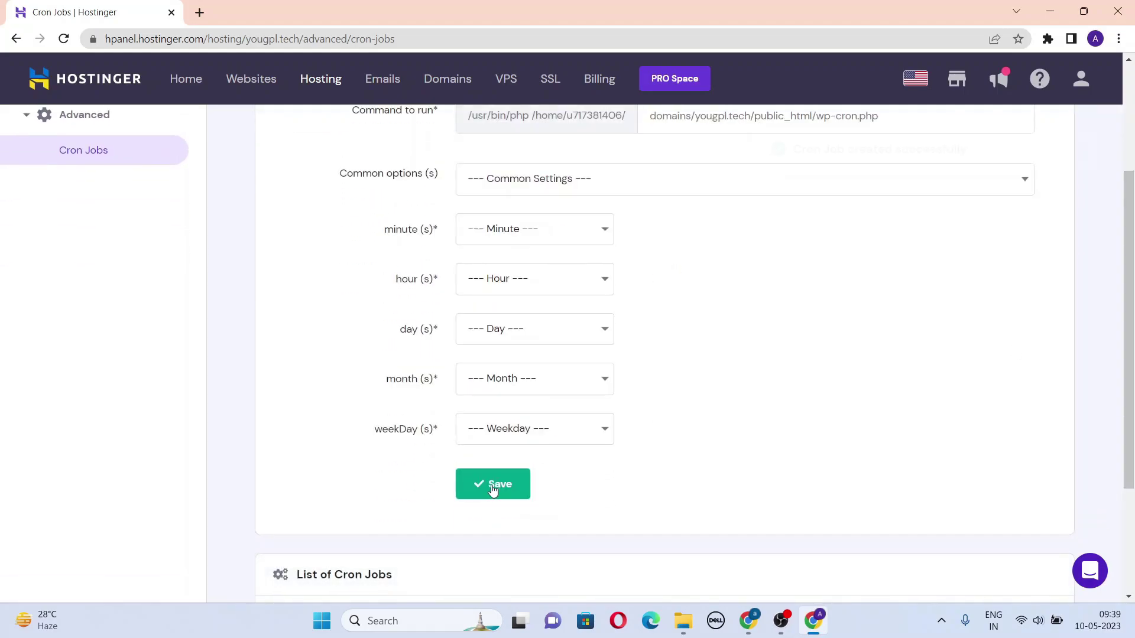
{"action": "scroll", "coordinate": [493, 489], "scroll_direction": "down", "scroll_amount": 3}
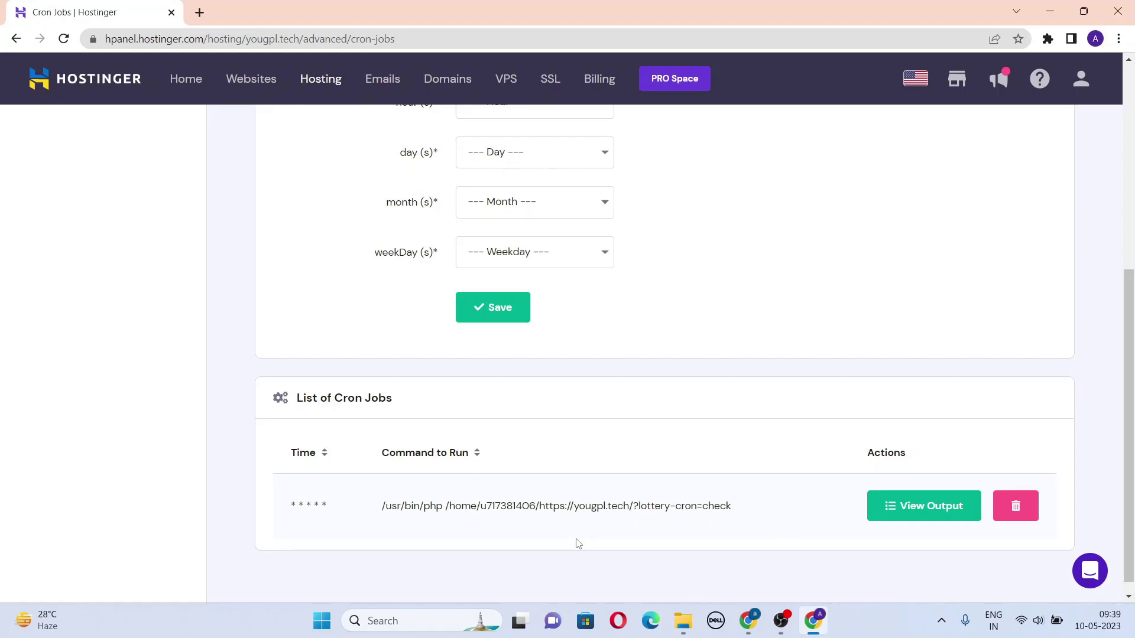
- Back in the WordPress admin, hide the WooCommerce Lottery cron job notice and open WooCommerce's Accounts & Privacy settings
{"action": "left_click", "coordinate": [749, 621]}
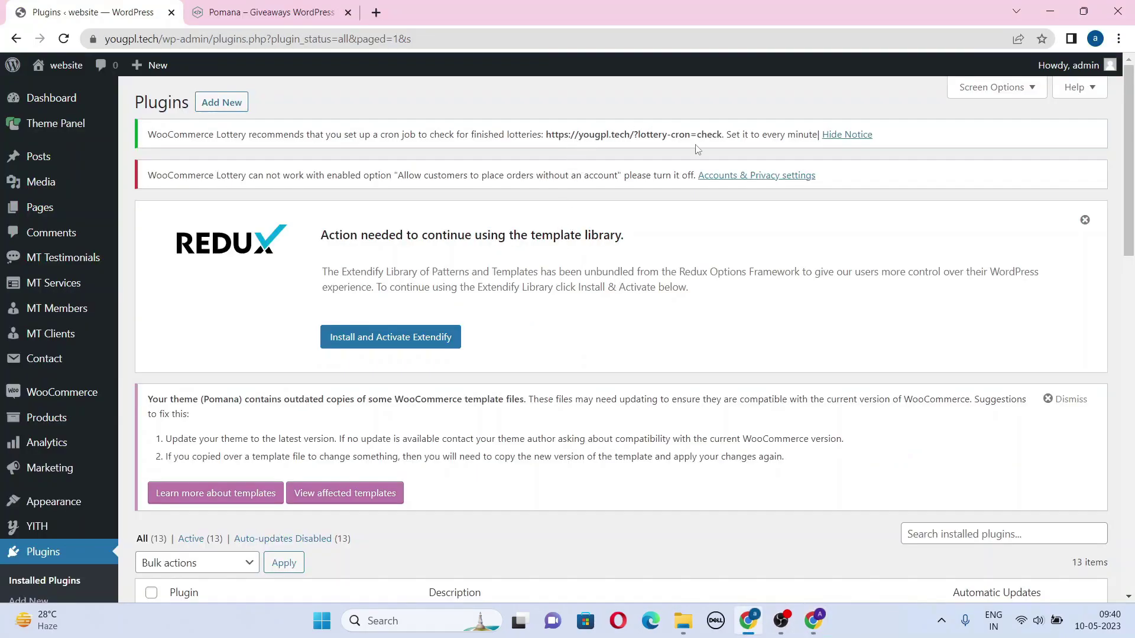
{"action": "left_click", "coordinate": [853, 142]}
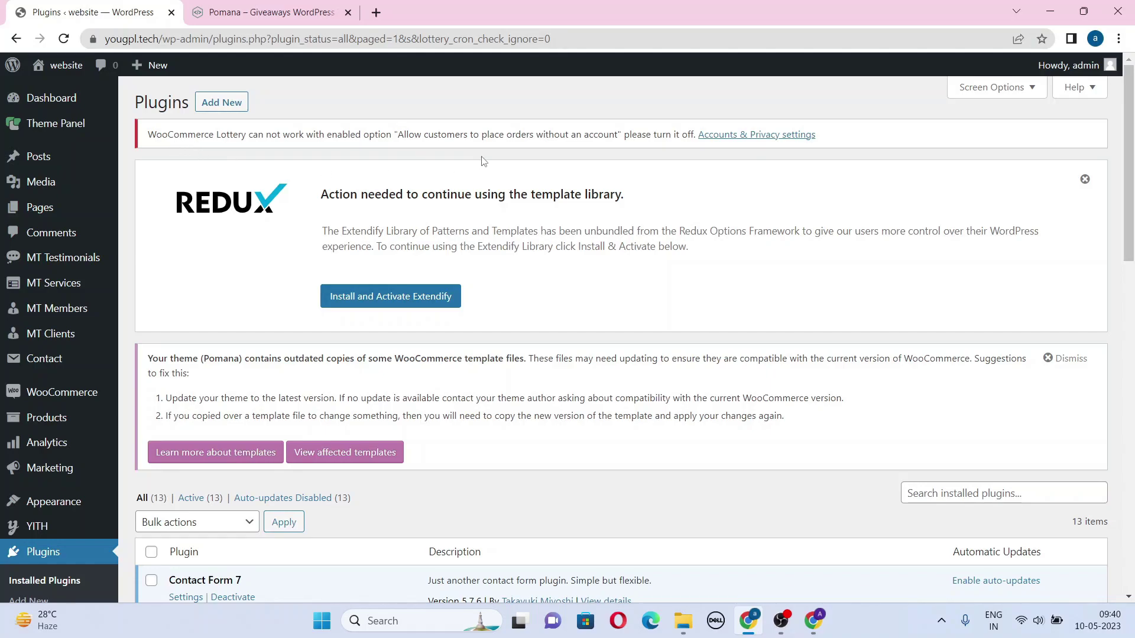
{"action": "left_click", "coordinate": [742, 137]}
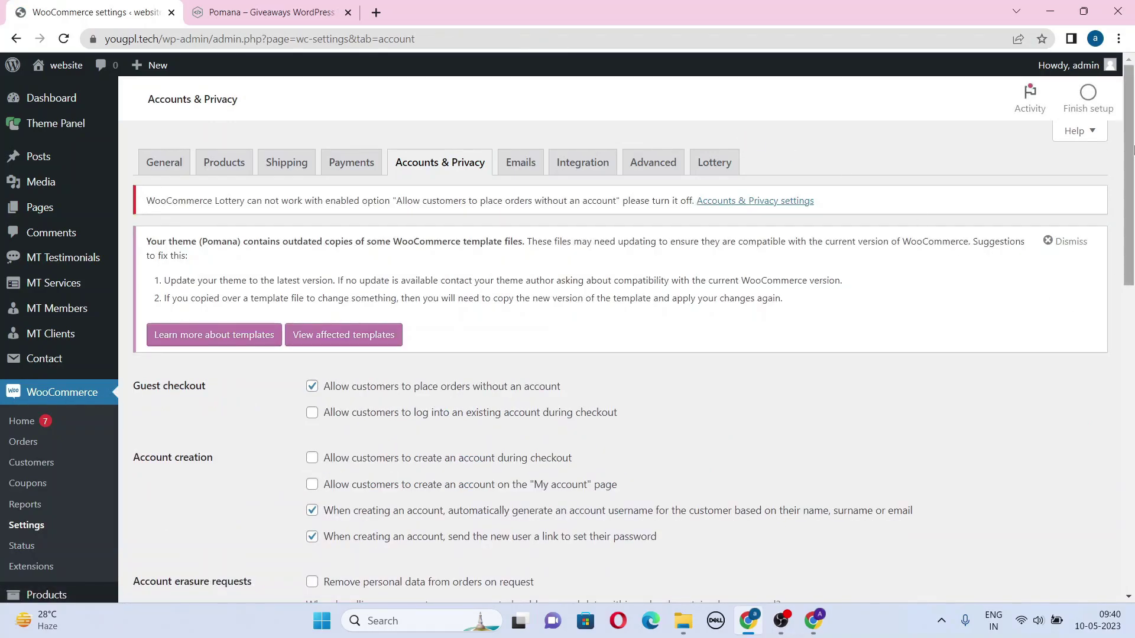
{"action": "scroll", "coordinate": [1131, 159], "scroll_direction": "down", "scroll_amount": 1}
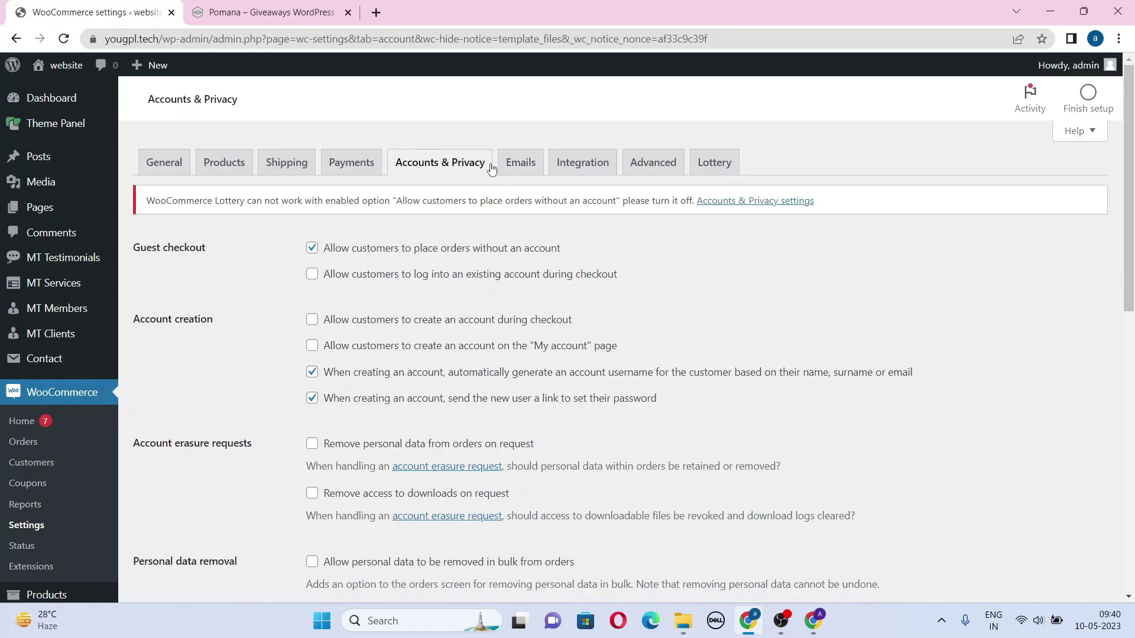
- Disallow orders without an account, allow login and account creation during checkout and account creation on the "My account" page, and save the settings
{"action": "left_click", "coordinate": [338, 258]}
{"action": "left_click", "coordinate": [342, 278]}
{"action": "left_click", "coordinate": [341, 279]}
{"action": "left_click", "coordinate": [338, 322]}
{"action": "left_click", "coordinate": [339, 347]}
{"action": "left_click_drag", "start_coordinate": [1128, 190], "coordinate": [1129, 473]}
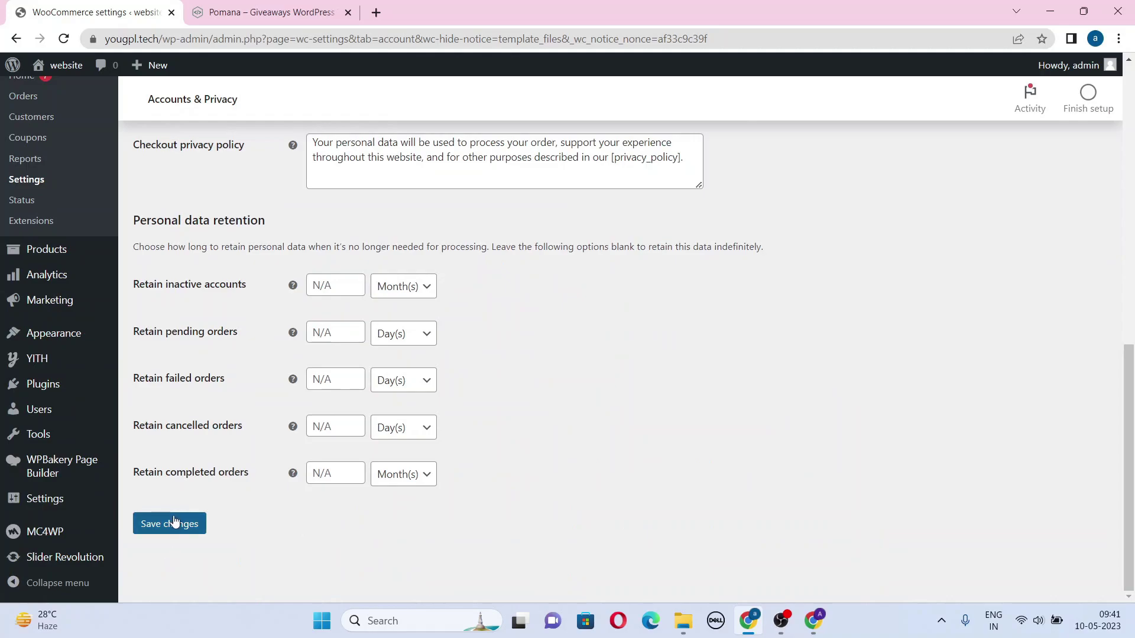
{"action": "left_click", "coordinate": [175, 521]}
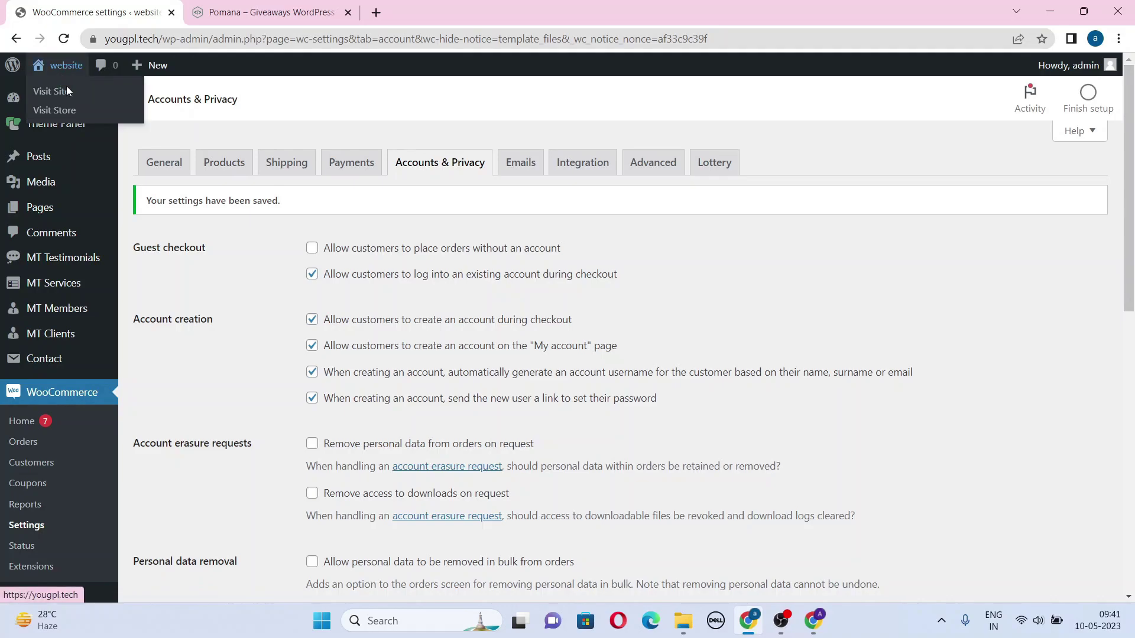
- Visit the site's front end and look over the home page from header to sidebar widgets
{"action": "left_click", "coordinate": [71, 100]}
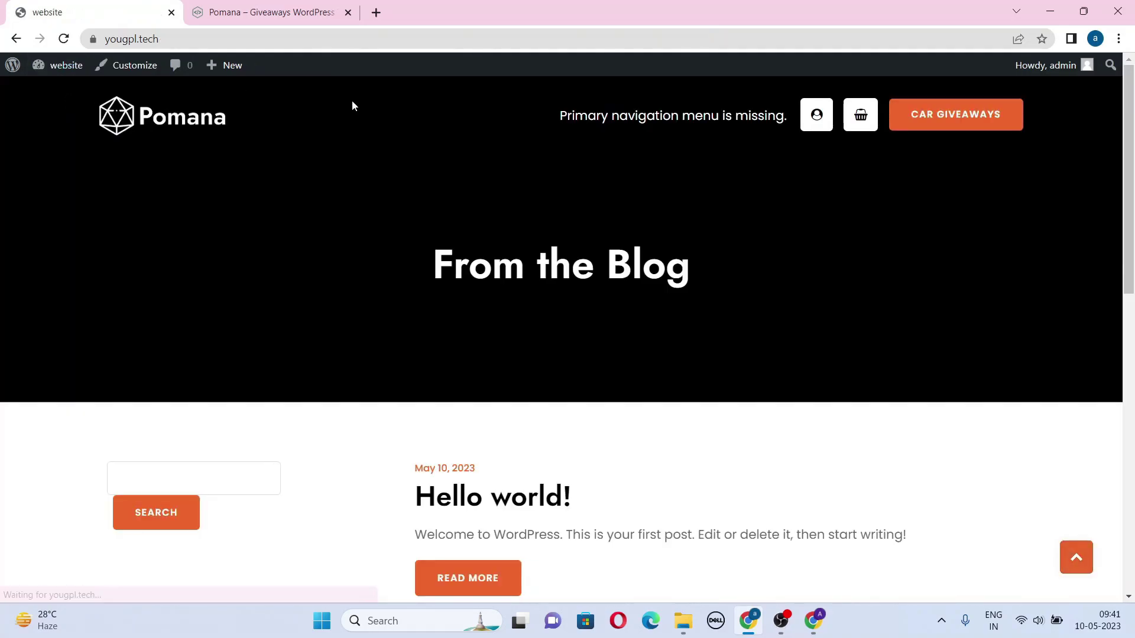
{"action": "scroll", "coordinate": [1132, 249], "scroll_direction": "down", "scroll_amount": 4}
{"action": "scroll", "coordinate": [1132, 250], "scroll_direction": "down", "scroll_amount": 6}
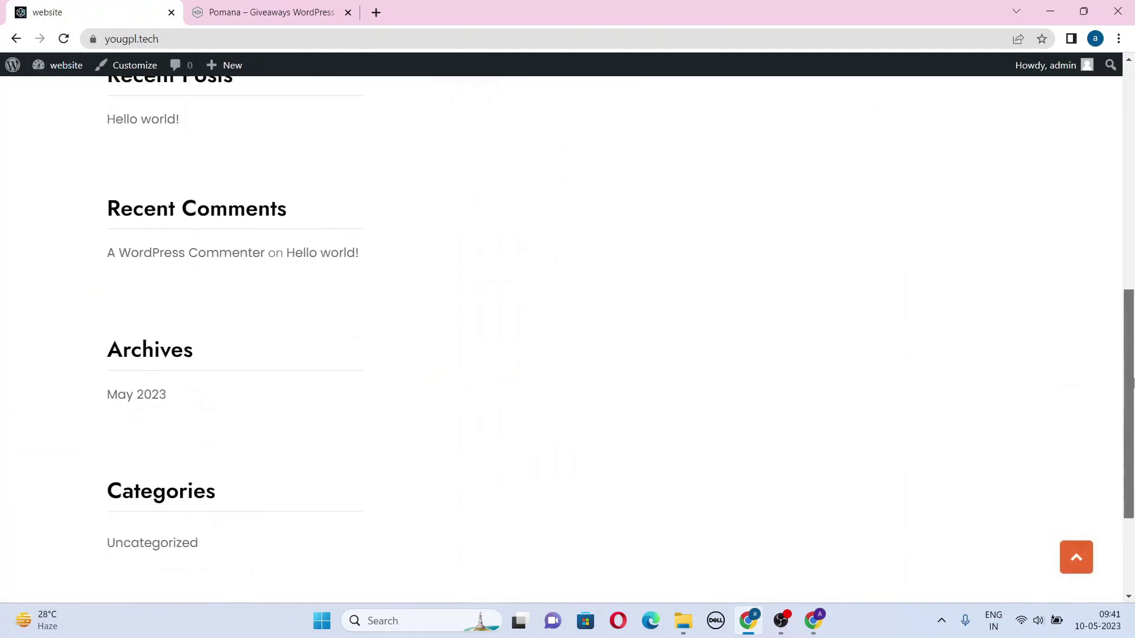
{"action": "scroll", "coordinate": [1108, 577], "scroll_direction": "up", "scroll_amount": 8}
{"action": "scroll", "coordinate": [1117, 187], "scroll_direction": "up", "scroll_amount": 2}
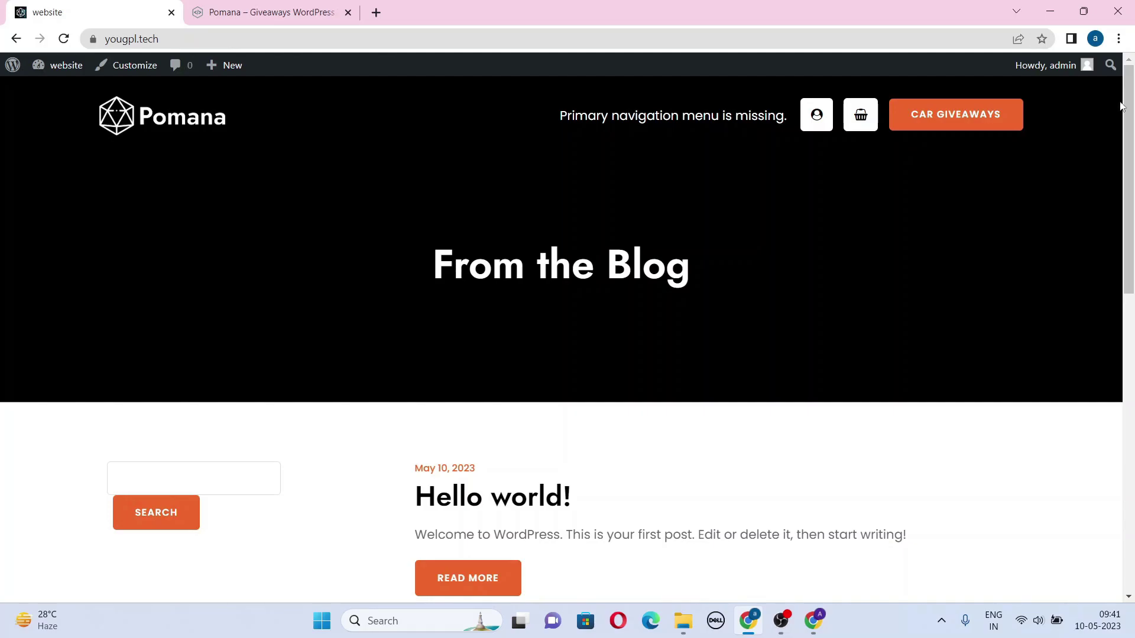
{"action": "mouse_move", "coordinate": [1130, 97]}
{"action": "left_mouse_down"}
{"action": "mouse_move", "coordinate": [1132, 320]}
{"action": "mouse_move", "coordinate": [1130, 83]}
{"action": "left_mouse_up"}
- Return to the WordPress dashboard and open the theme panel's Demo Importer
{"action": "mouse_move", "coordinate": [63, 67]}
{"action": "left_click", "coordinate": [57, 91]}
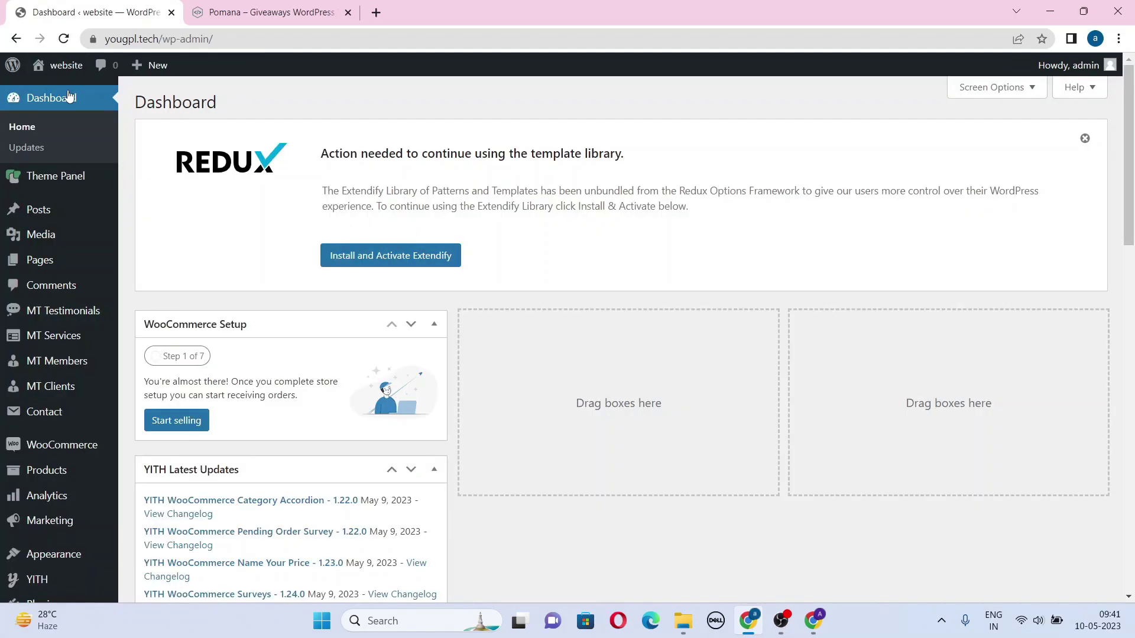
{"action": "mouse_move", "coordinate": [50, 180]}
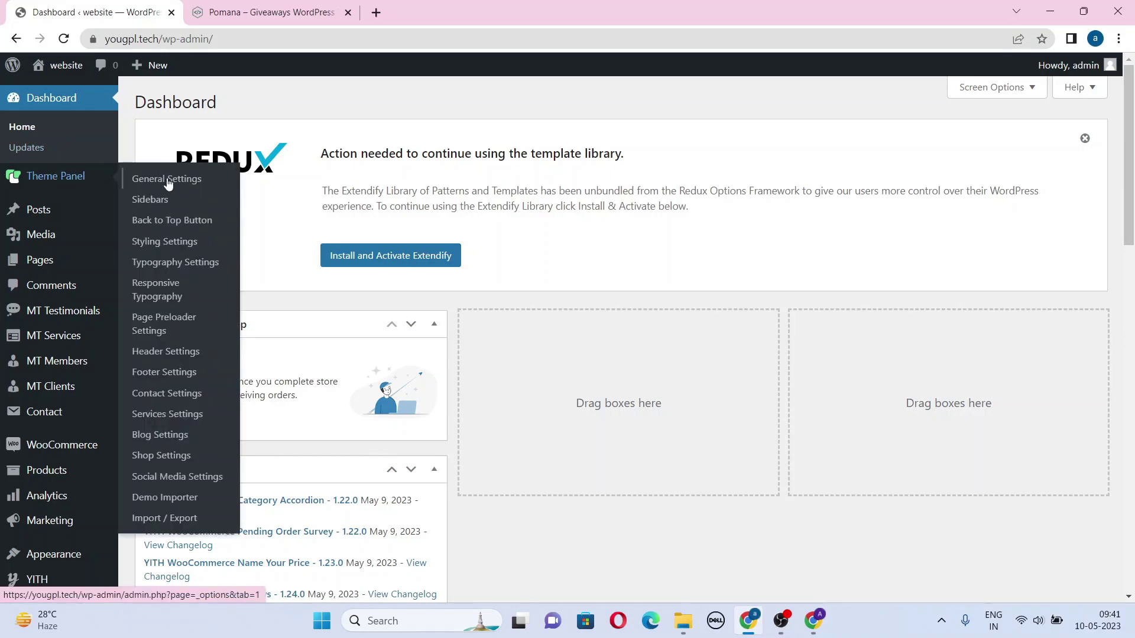
{"action": "left_click", "coordinate": [152, 499]}
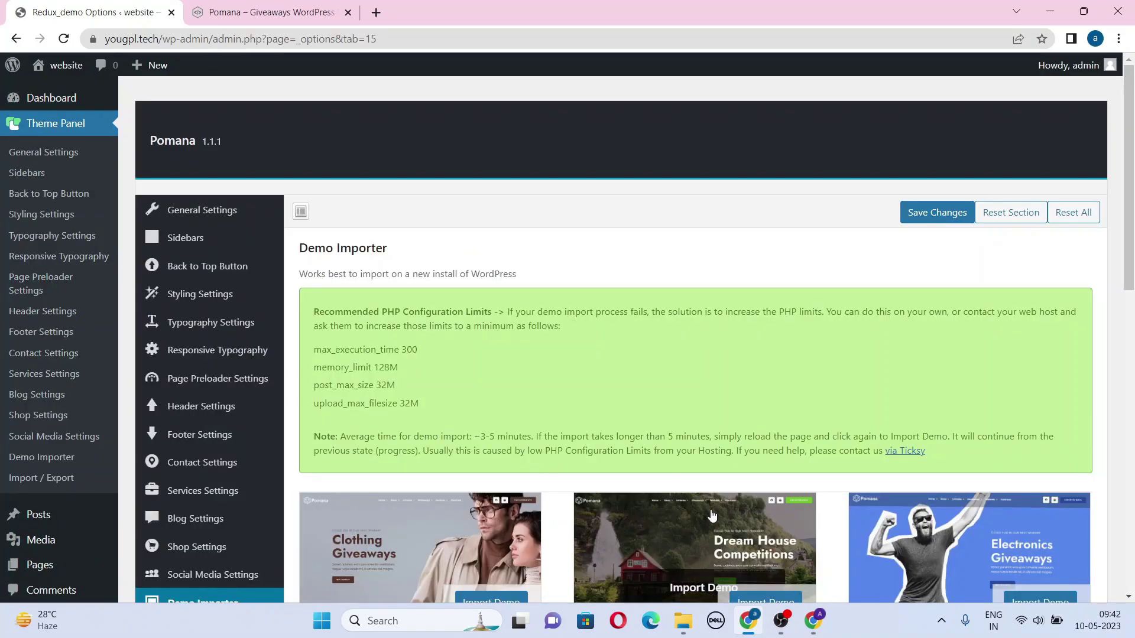
- Look through the demos offered in the Demo Importer, from Clothing Giveaways to Travel Tickets
{"action": "left_click_drag", "start_coordinate": [1129, 174], "coordinate": [1131, 282]}
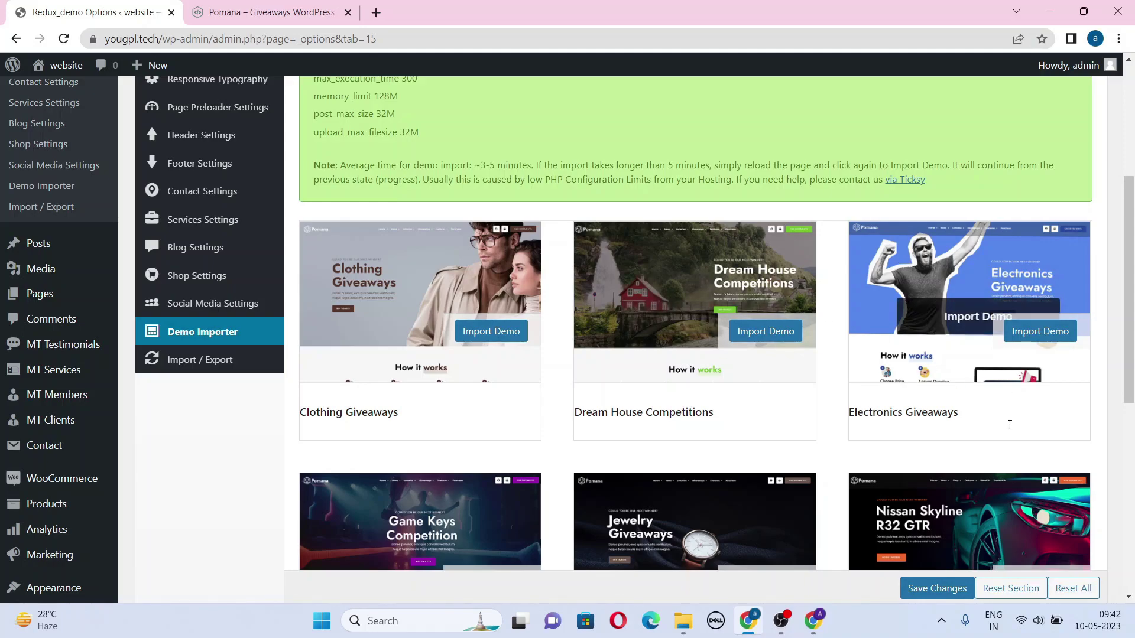
{"action": "scroll", "coordinate": [1115, 176], "scroll_direction": "down", "scroll_amount": 2}
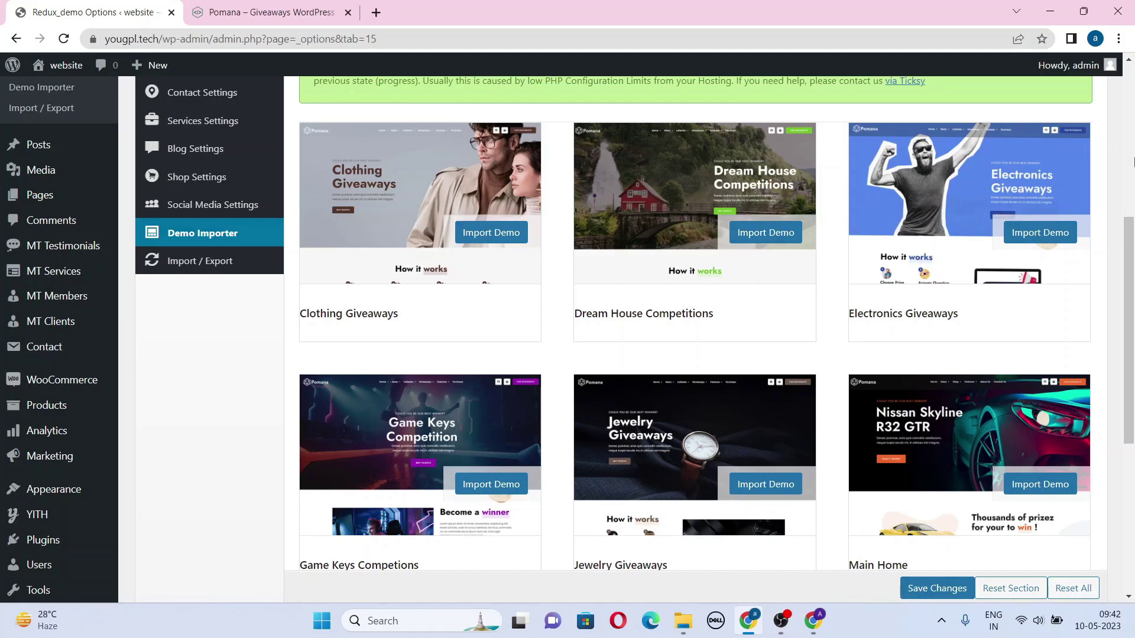
{"action": "scroll", "coordinate": [1132, 247], "scroll_direction": "down", "scroll_amount": 4}
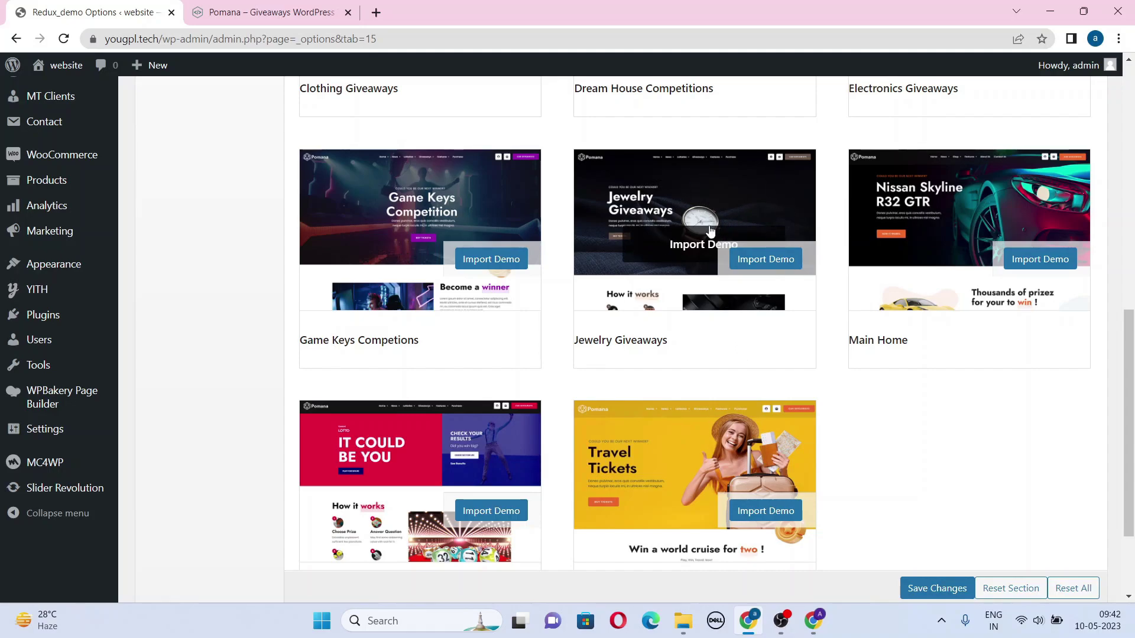
{"action": "scroll", "coordinate": [946, 307], "scroll_direction": "up", "scroll_amount": 1}
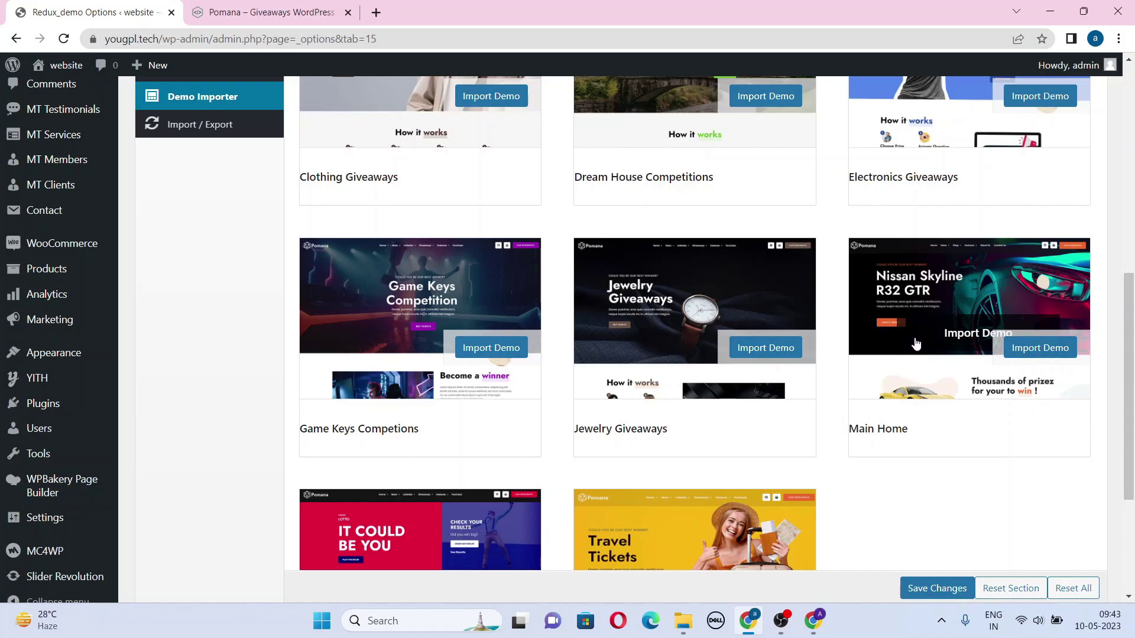
{"action": "scroll", "coordinate": [503, 317], "scroll_direction": "down", "scroll_amount": 3}
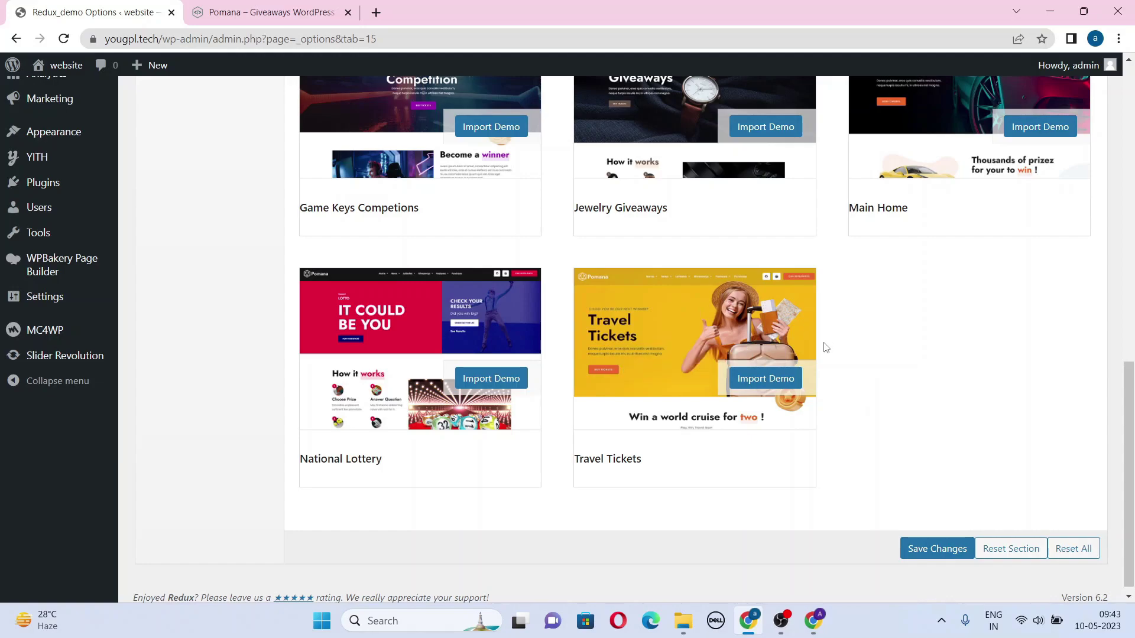
{"action": "left_click_drag", "start_coordinate": [1133, 486], "coordinate": [1132, 359]}
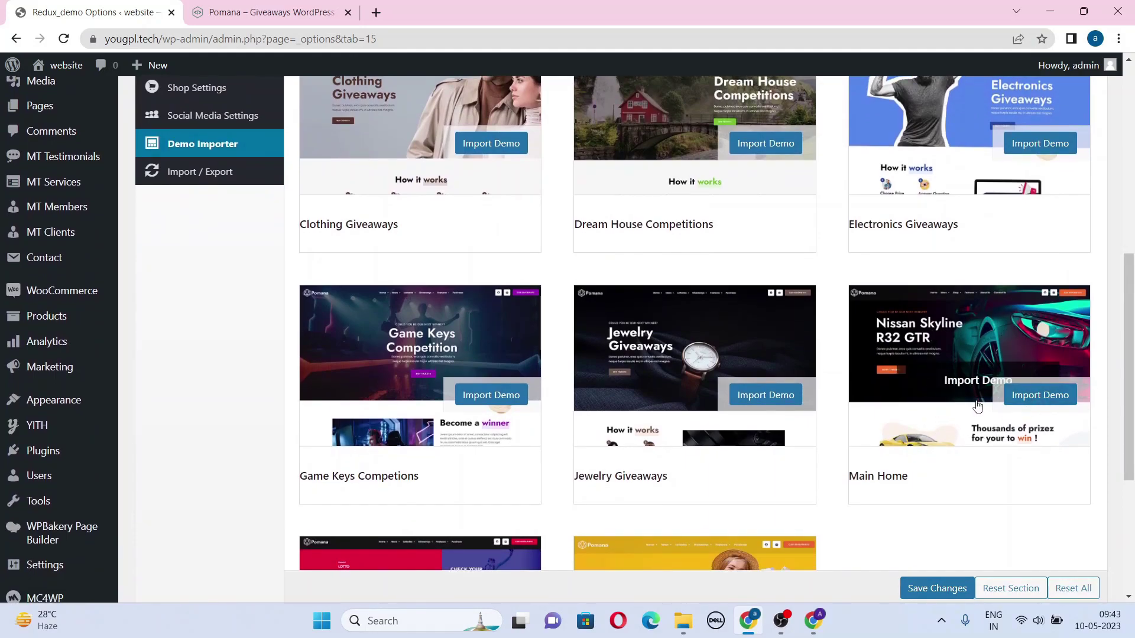
{"action": "left_click_drag", "start_coordinate": [1127, 323], "coordinate": [1127, 327]}
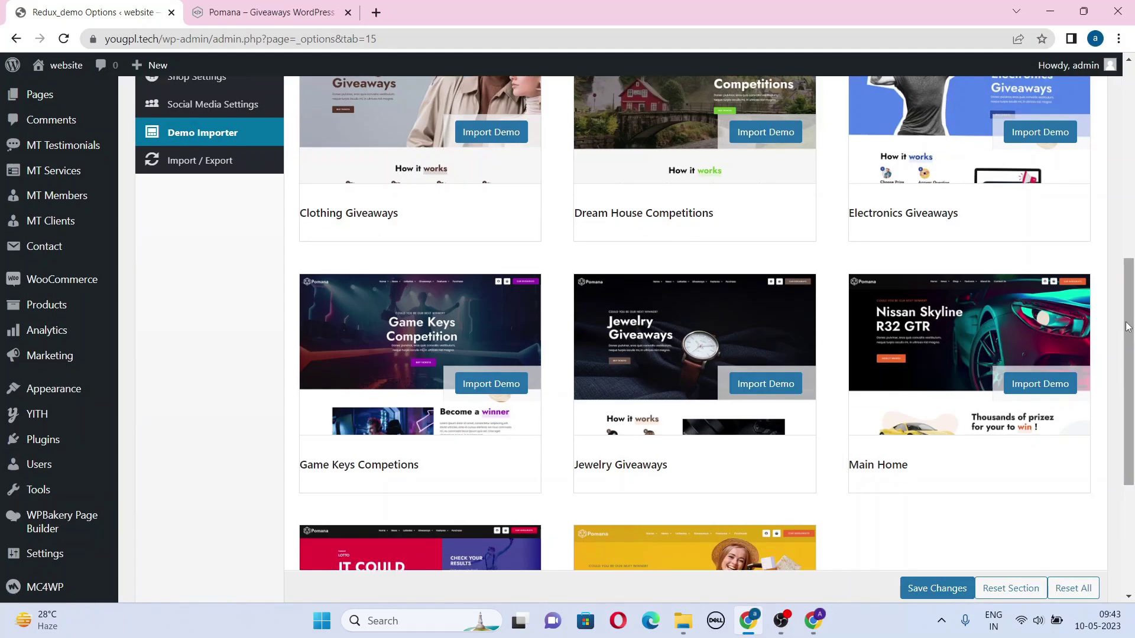
{"action": "left_click_drag", "start_coordinate": [1133, 300], "coordinate": [1131, 305]}
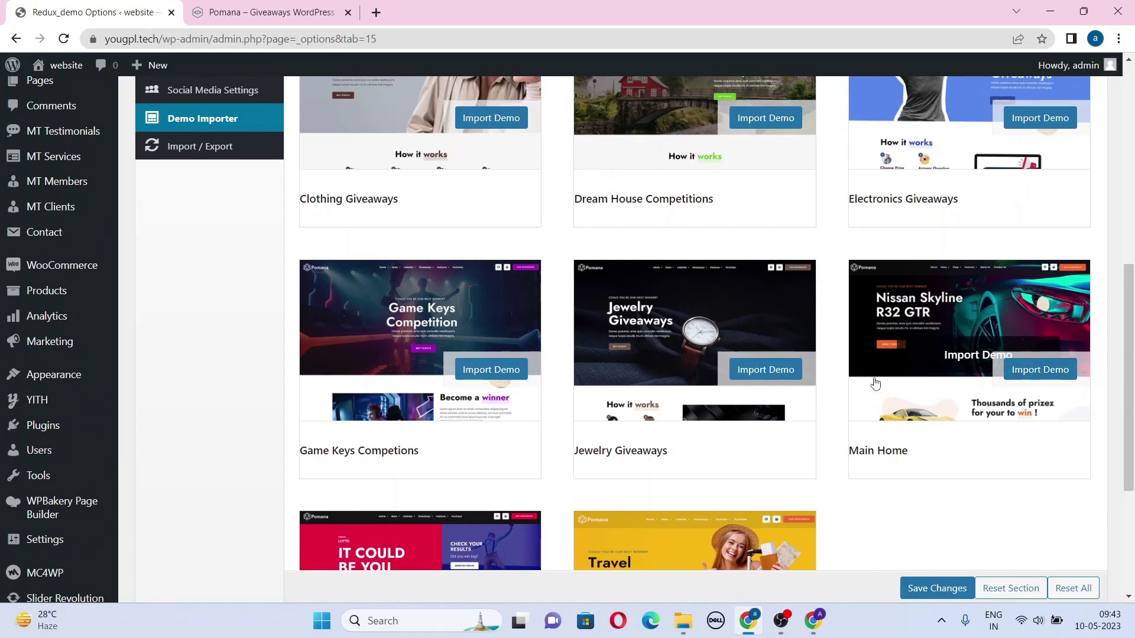
- Import the Main Home demo content and confirm the import
{"action": "left_click", "coordinate": [1040, 370]}
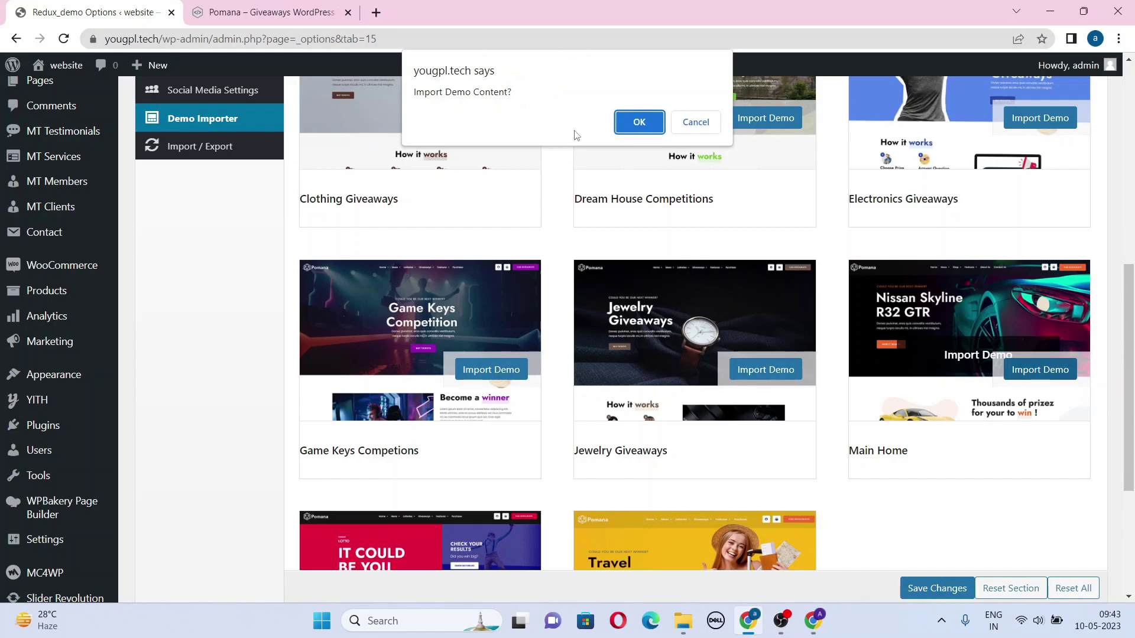
{"action": "left_click", "coordinate": [631, 130]}
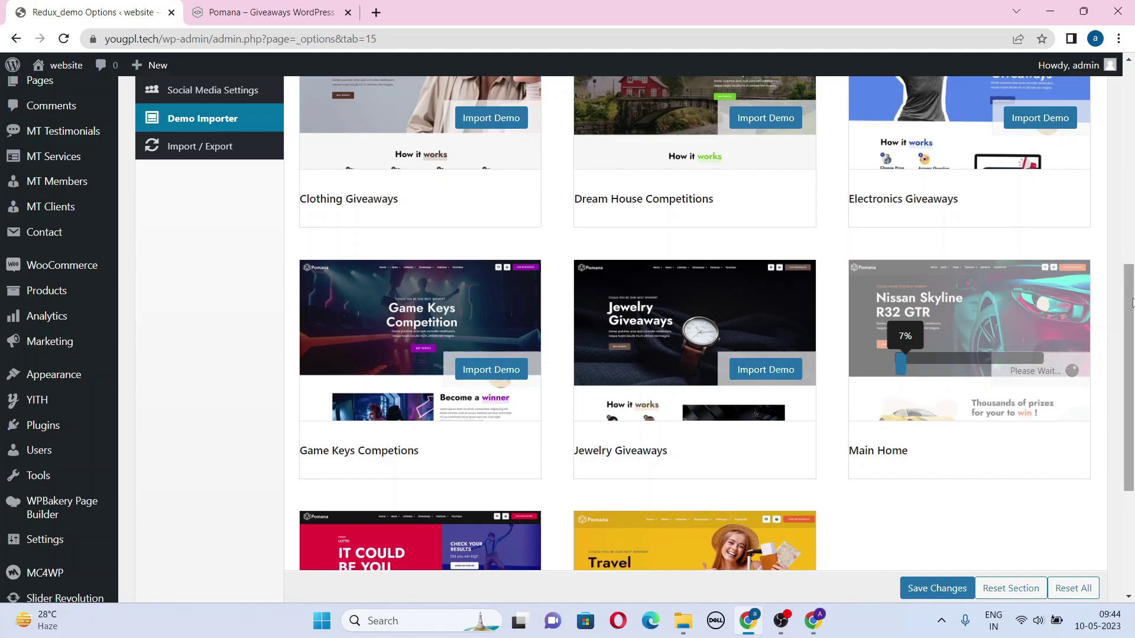
{"action": "left_click_drag", "start_coordinate": [1130, 302], "coordinate": [1131, 141]}
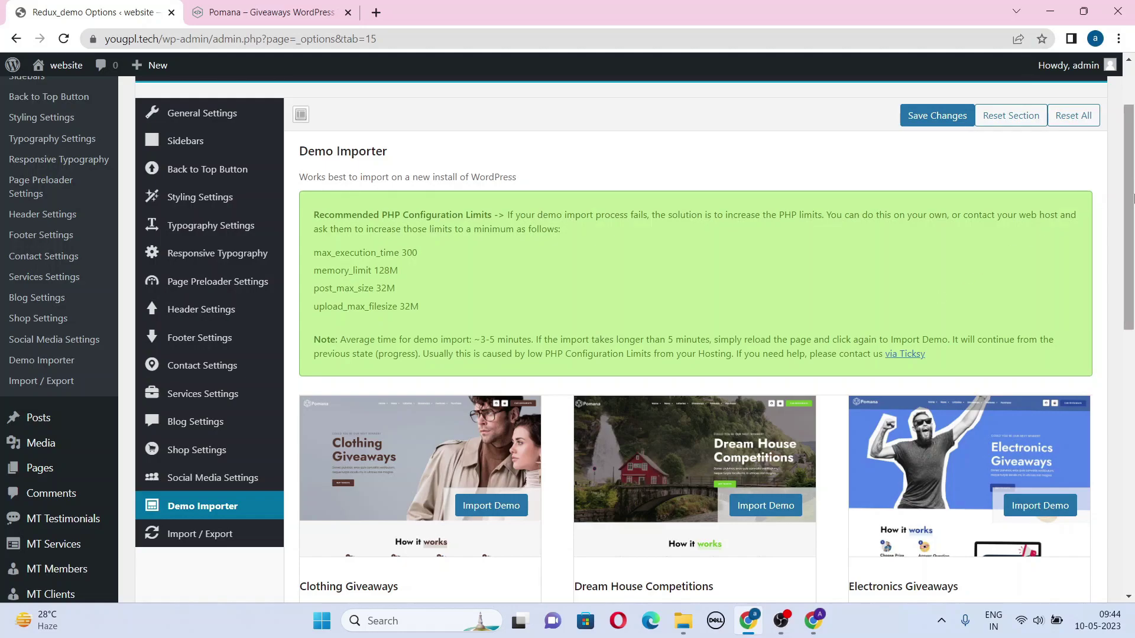
{"action": "left_click_drag", "start_coordinate": [1133, 189], "coordinate": [1133, 360]}
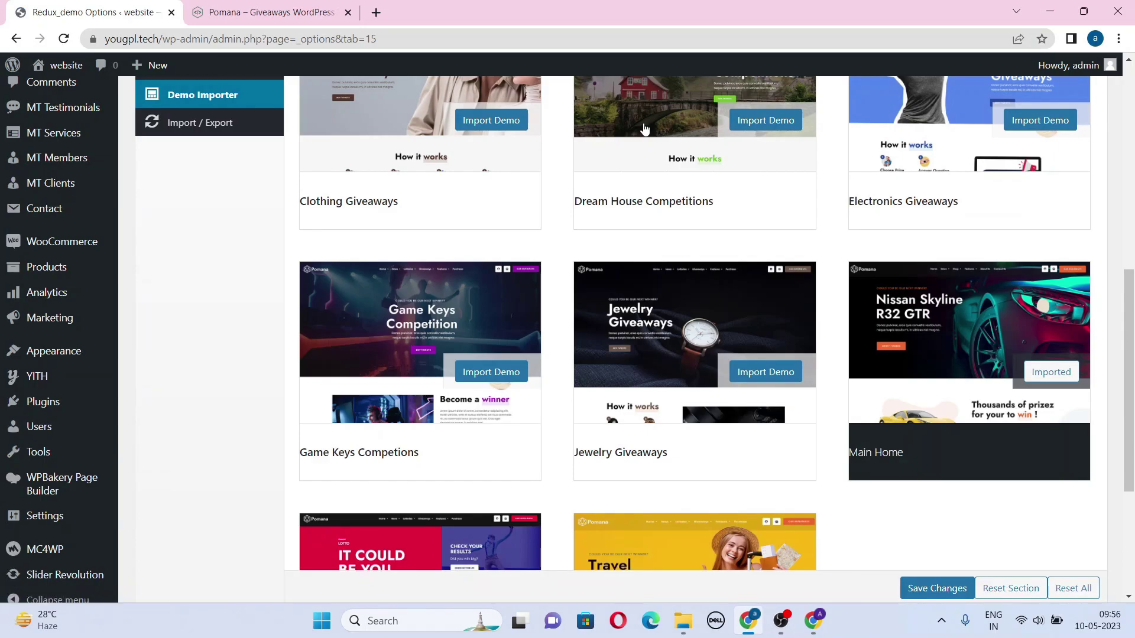
- Visit the site and examine the imported home page, including its Latest Competitions listings
{"action": "left_click_drag", "start_coordinate": [1133, 344], "coordinate": [1114, 170]}
{"action": "mouse_move", "coordinate": [68, 76]}
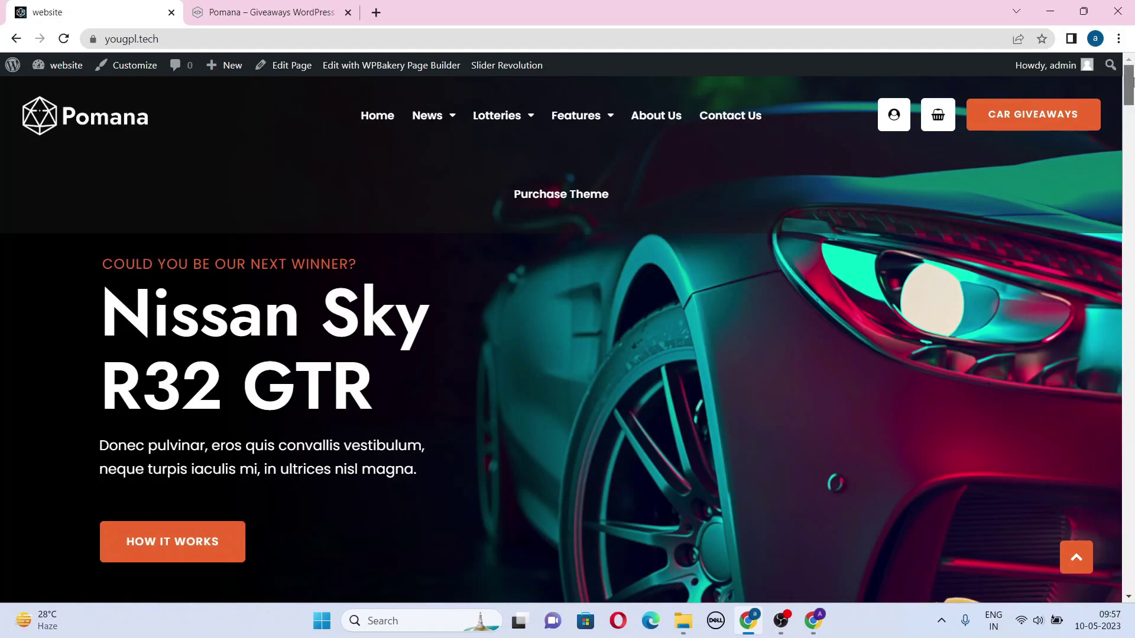
{"action": "left_click_drag", "start_coordinate": [1129, 88], "coordinate": [1132, 317]}
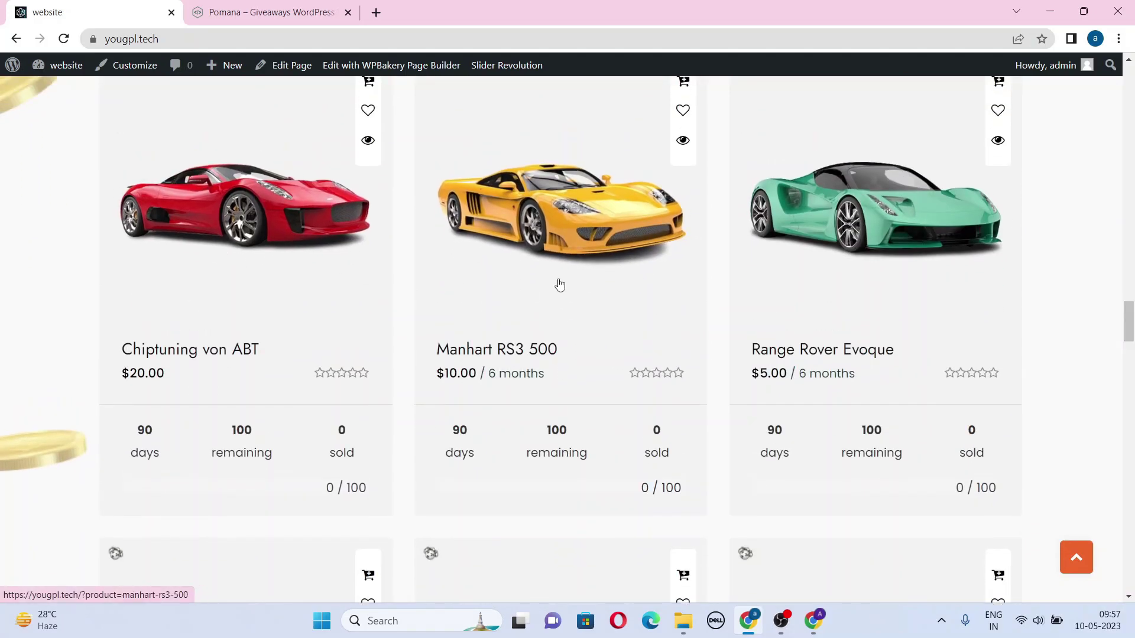
{"action": "left_click_drag", "start_coordinate": [1131, 327], "coordinate": [1130, 354]}
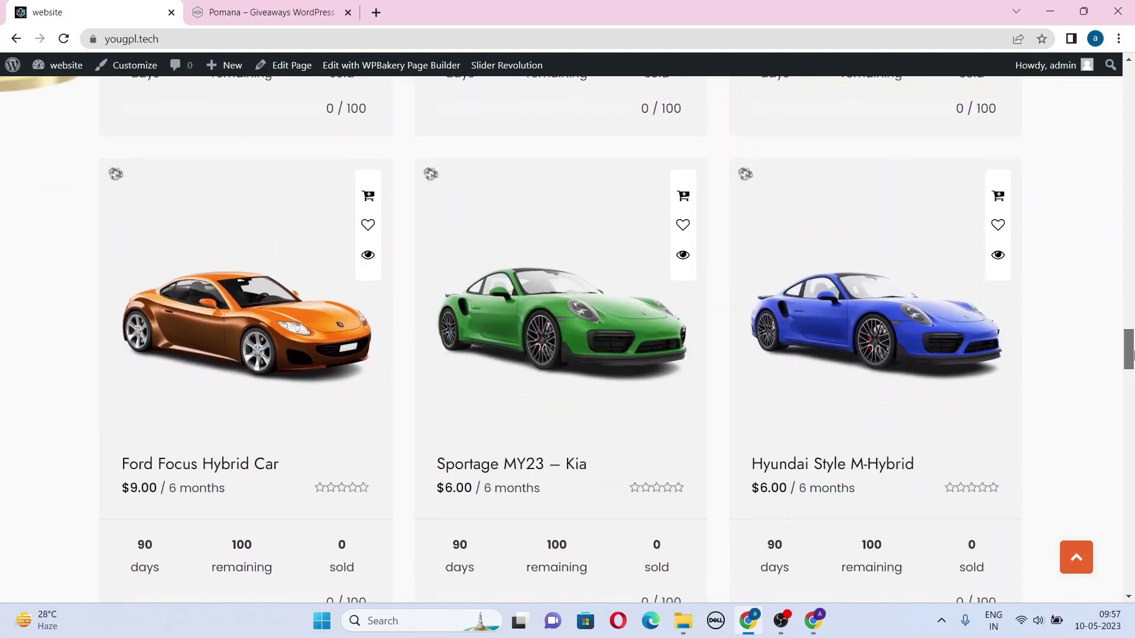
{"action": "left_click_drag", "start_coordinate": [1131, 355], "coordinate": [1129, 299]}
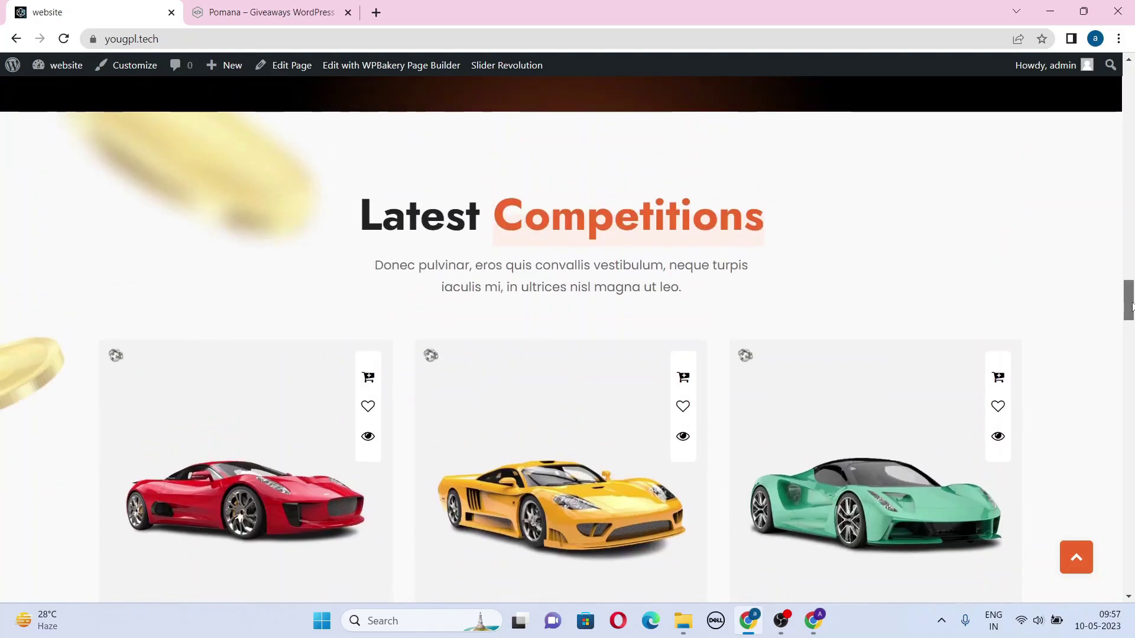
{"action": "scroll", "coordinate": [679, 267], "scroll_direction": "down", "scroll_amount": 4}
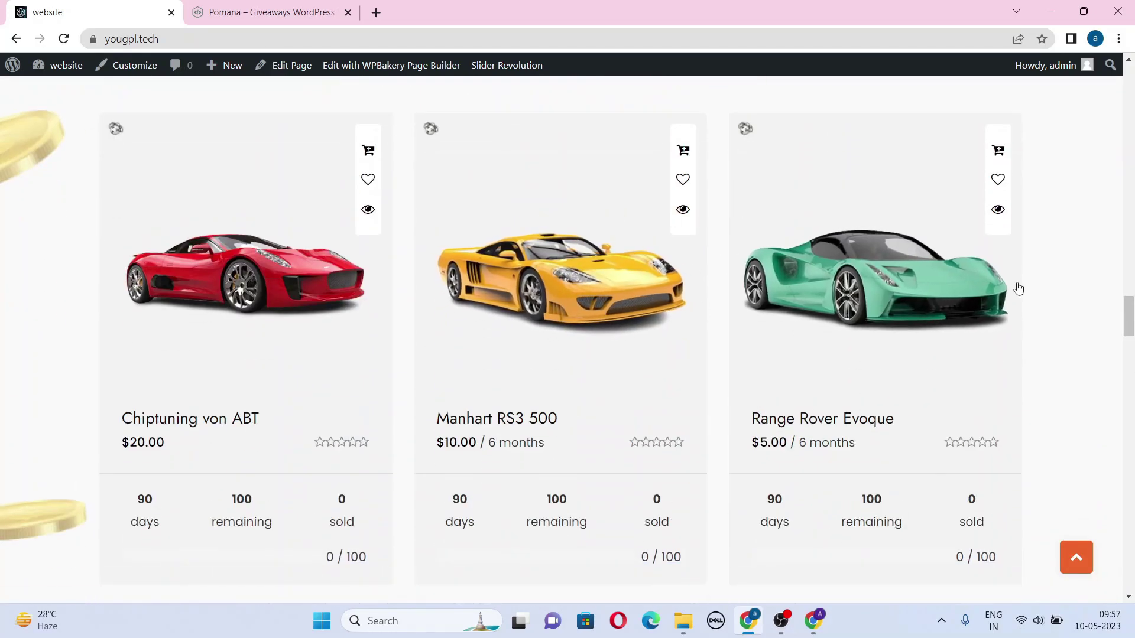
{"action": "left_click_drag", "start_coordinate": [1130, 316], "coordinate": [1128, 71]}
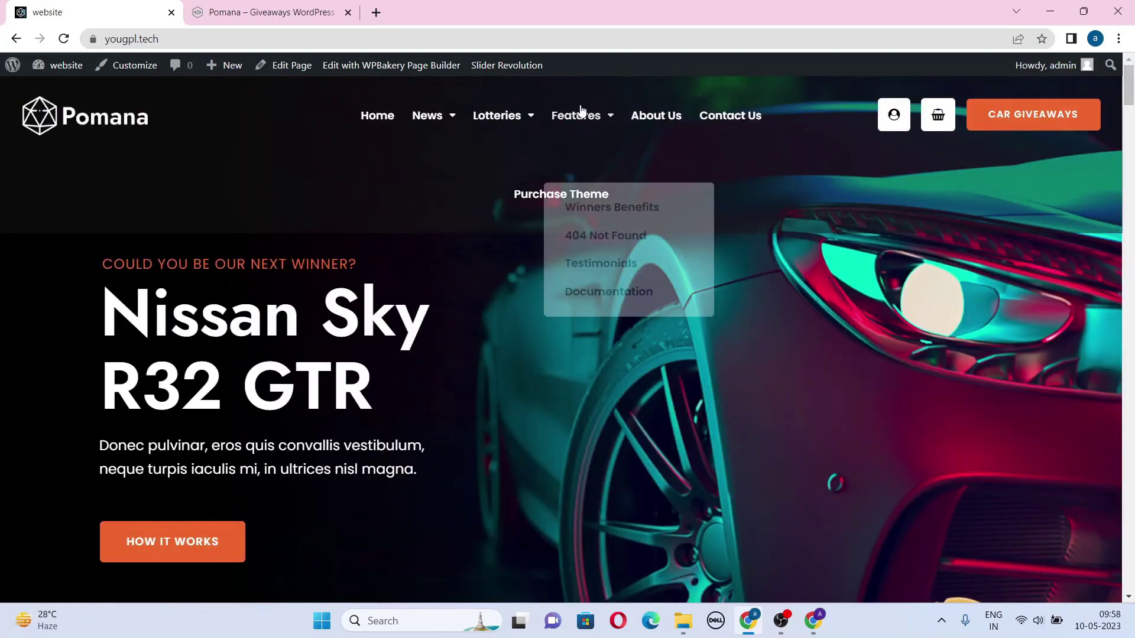
- View the Blog page under News and the Shop page under Lotteries, and return to the home page
{"action": "mouse_move", "coordinate": [448, 118]}
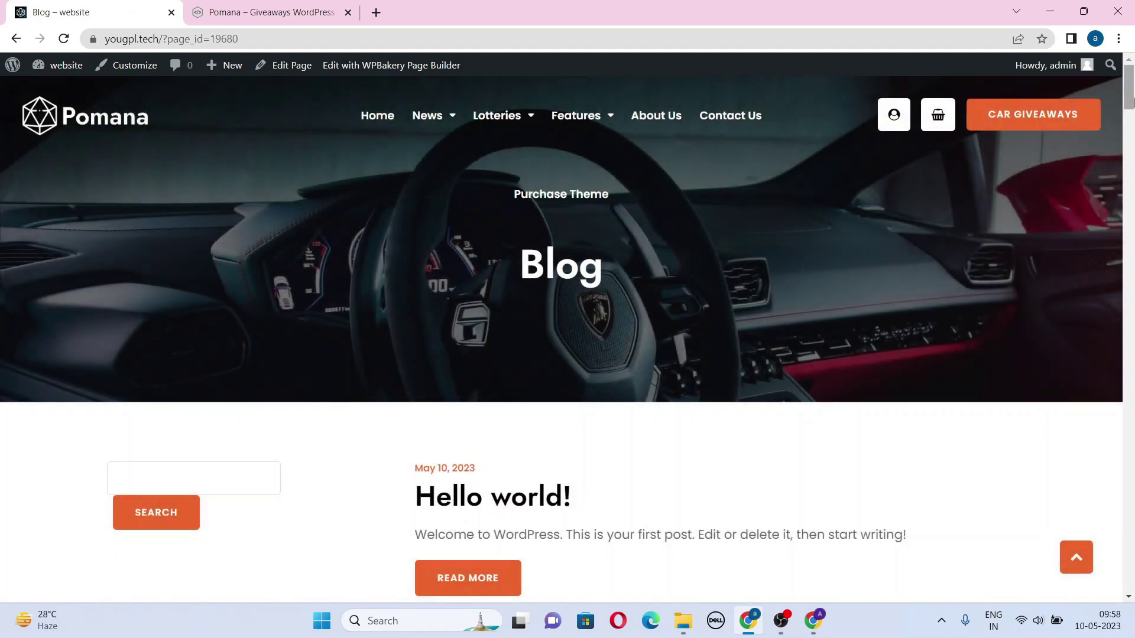
{"action": "left_click_drag", "start_coordinate": [1130, 102], "coordinate": [1124, 5]}
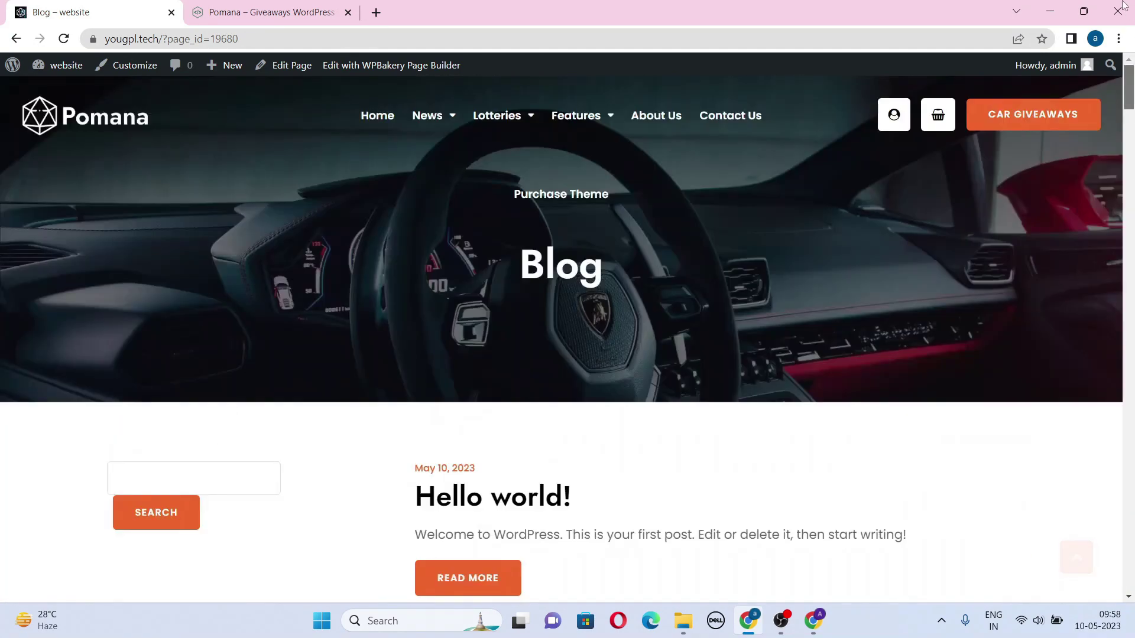
{"action": "mouse_move", "coordinate": [515, 108]}
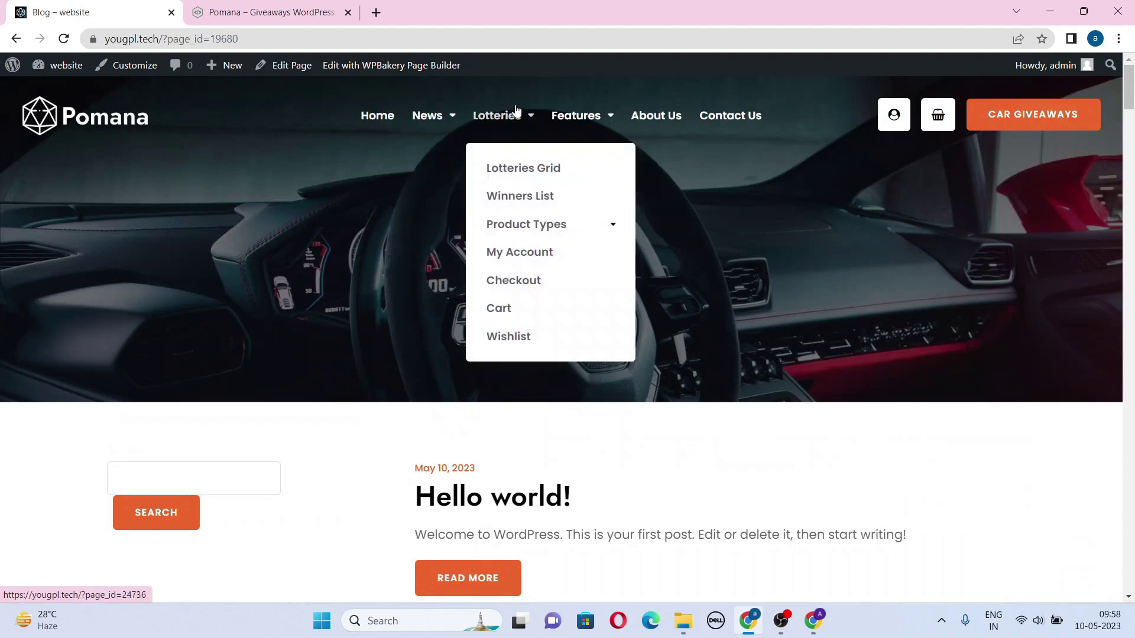
{"action": "left_click", "coordinate": [498, 117]}
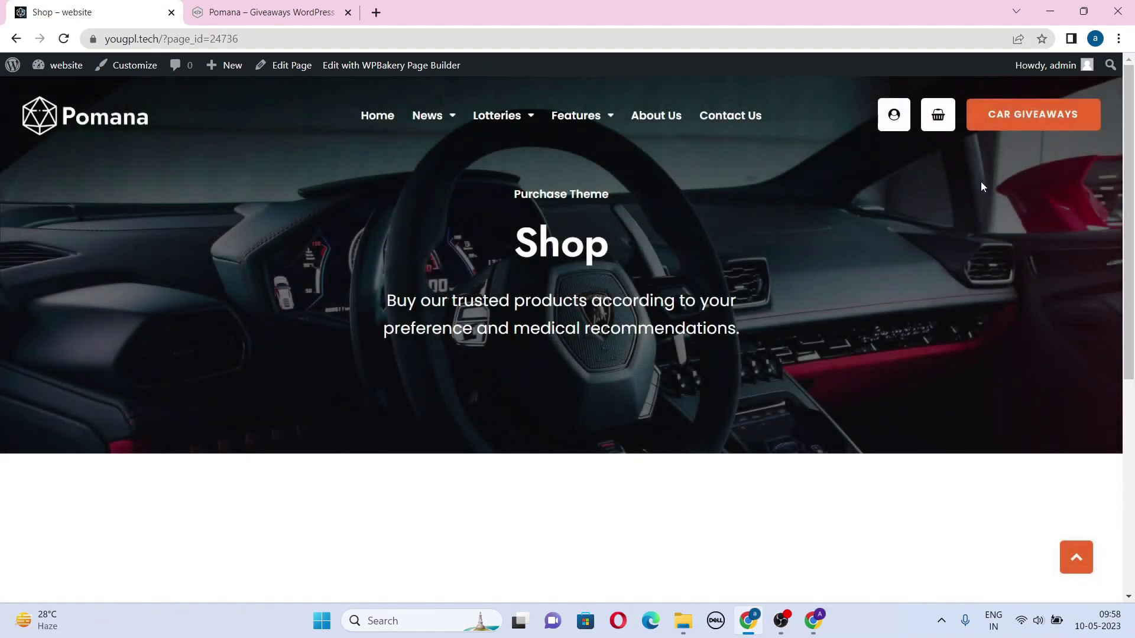
{"action": "left_click_drag", "start_coordinate": [1129, 195], "coordinate": [1119, 92]}
{"action": "key", "text": "alt+Left"}
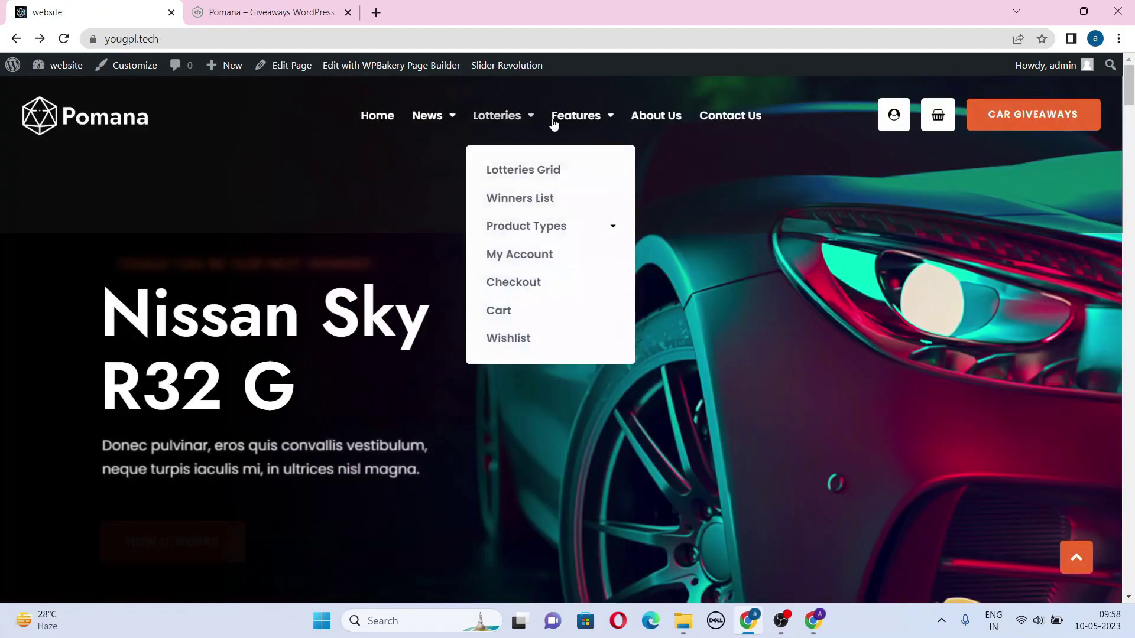
- Open the Winners Benefits page under Features and look over its content
{"action": "mouse_move", "coordinate": [595, 116]}
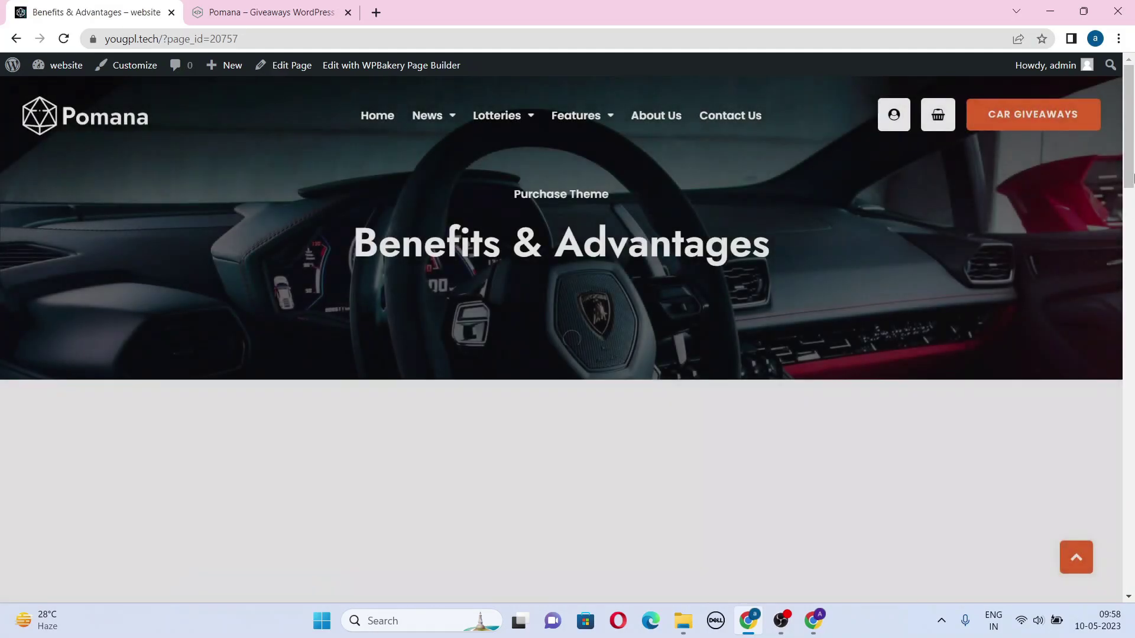
{"action": "left_click_drag", "start_coordinate": [1130, 171], "coordinate": [1130, 71]}
{"action": "mouse_move", "coordinate": [613, 115]}
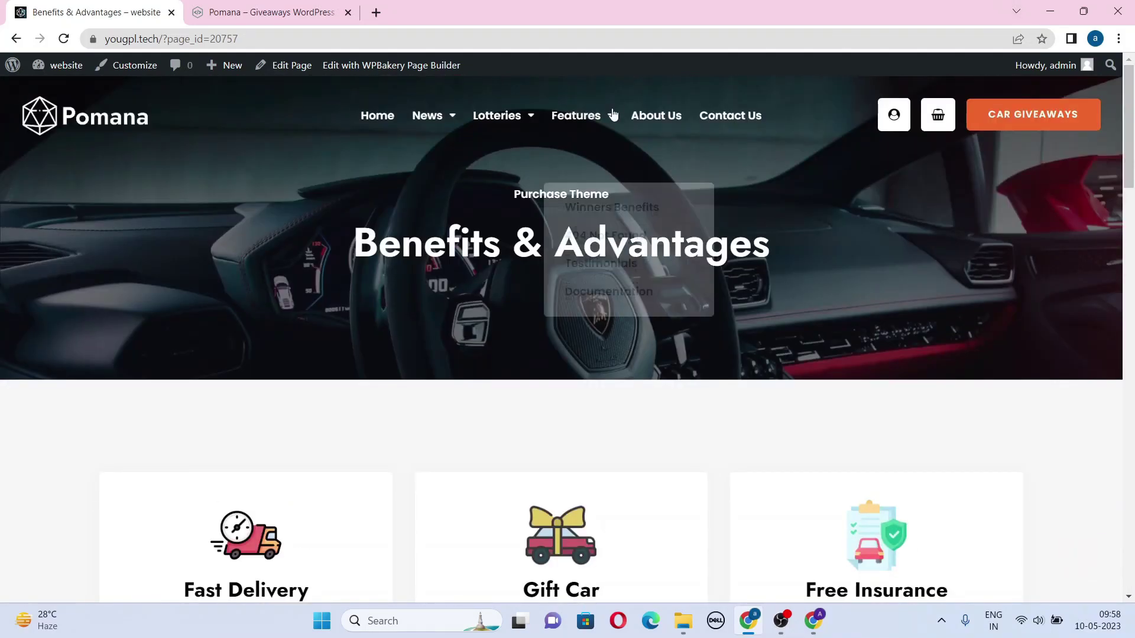
- View the site's About Us page and the contact details and message form on the Contact Us page
{"action": "left_click", "coordinate": [665, 115]}
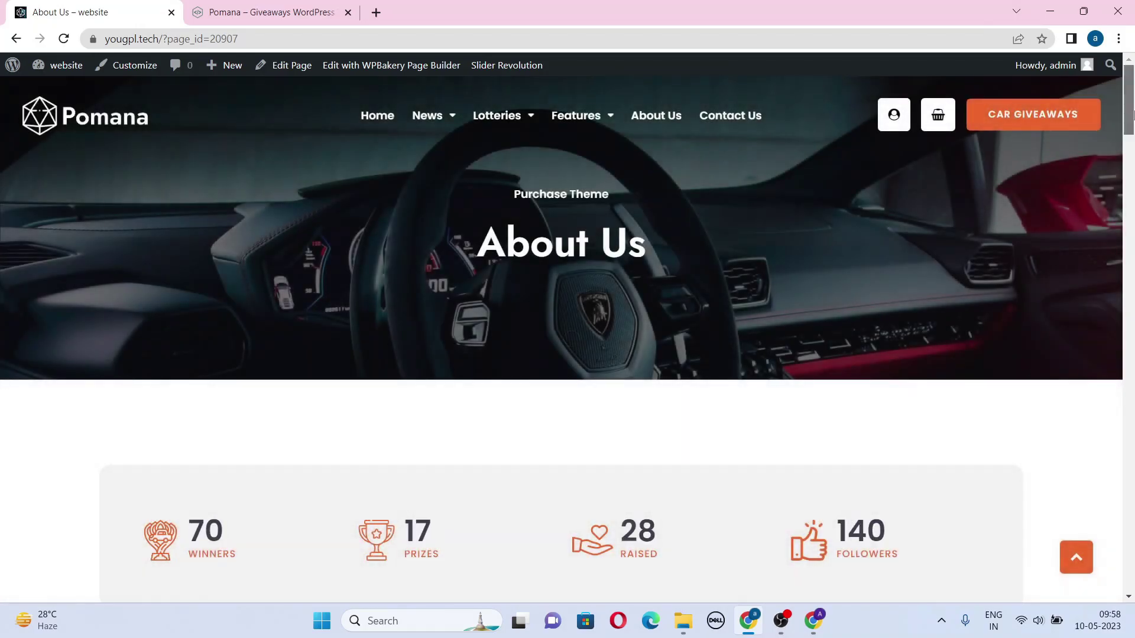
{"action": "mouse_move", "coordinate": [1131, 122]}
{"action": "left_mouse_down"}
{"action": "mouse_move", "coordinate": [1132, 528]}
{"action": "mouse_move", "coordinate": [1132, 83]}
{"action": "left_mouse_up"}
{"action": "left_click", "coordinate": [724, 115]}
{"action": "left_click_drag", "start_coordinate": [1131, 153], "coordinate": [1121, 330]}
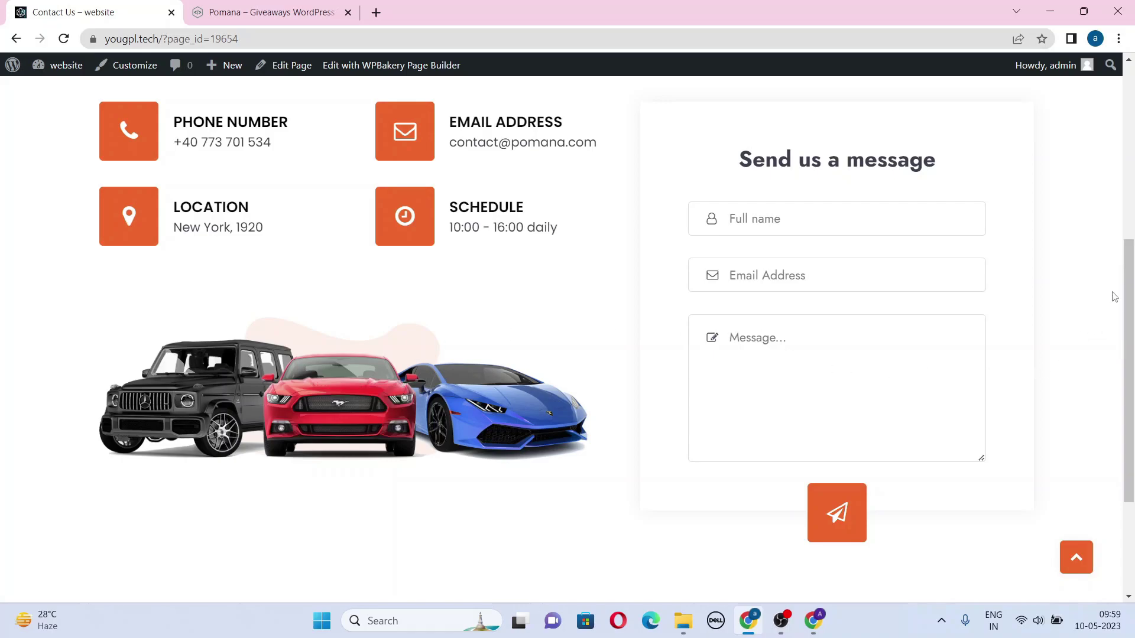
- Open the home page in the WPBakery frontend editor and replace the prize heading's text before the highlighted word with "win lottery", saving the change
{"action": "left_click_drag", "start_coordinate": [1128, 307], "coordinate": [1128, 89]}
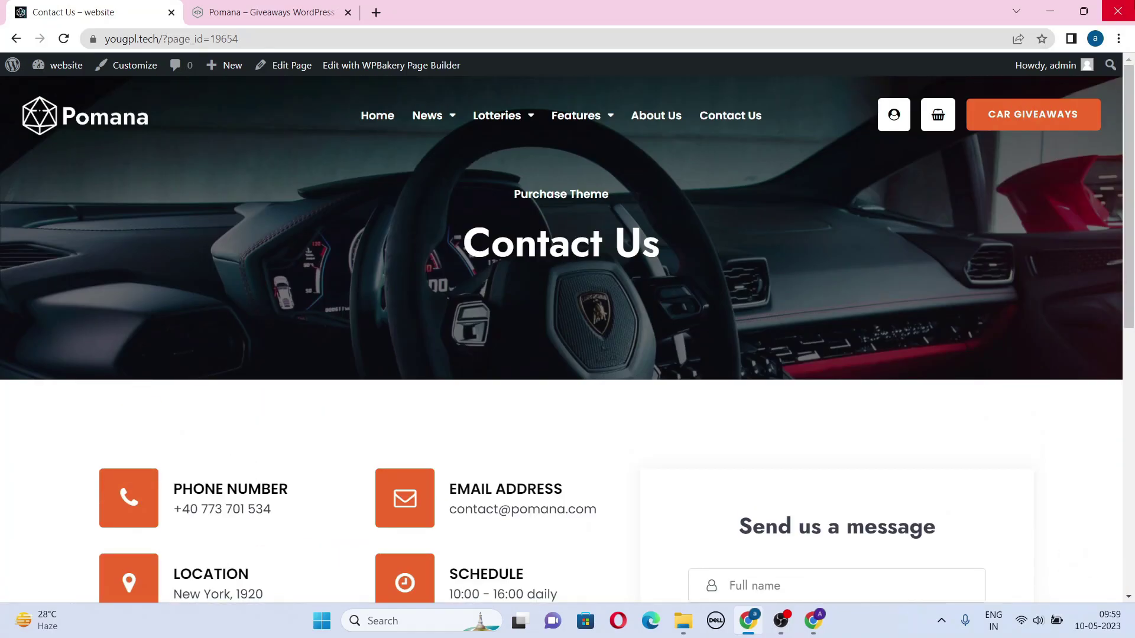
{"action": "left_click", "coordinate": [385, 114]}
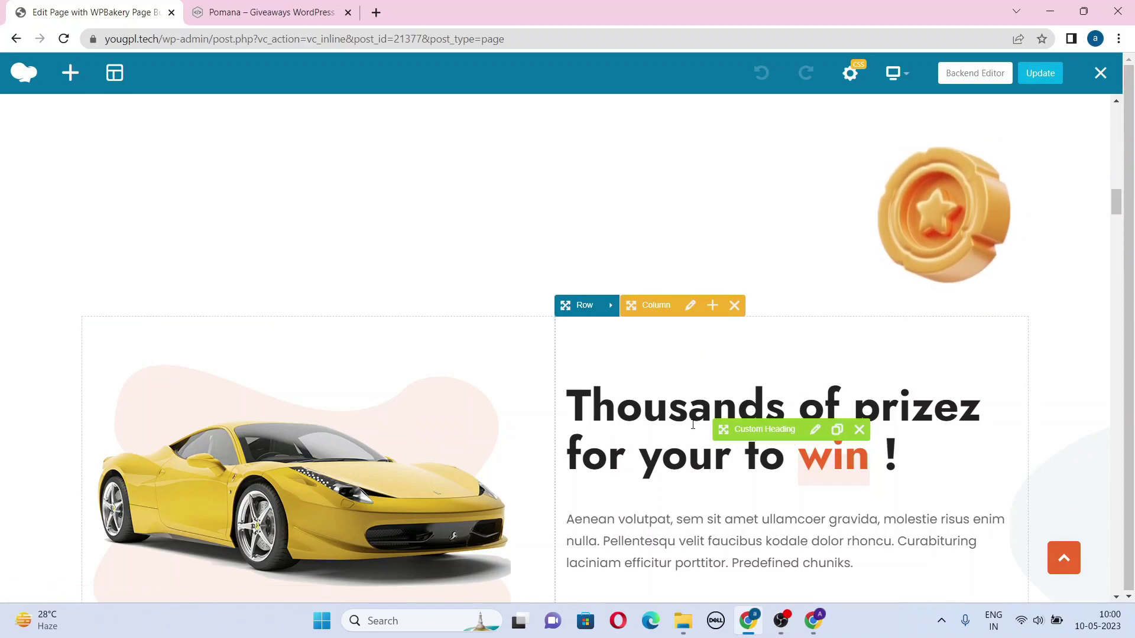
{"action": "left_click", "coordinate": [815, 430]}
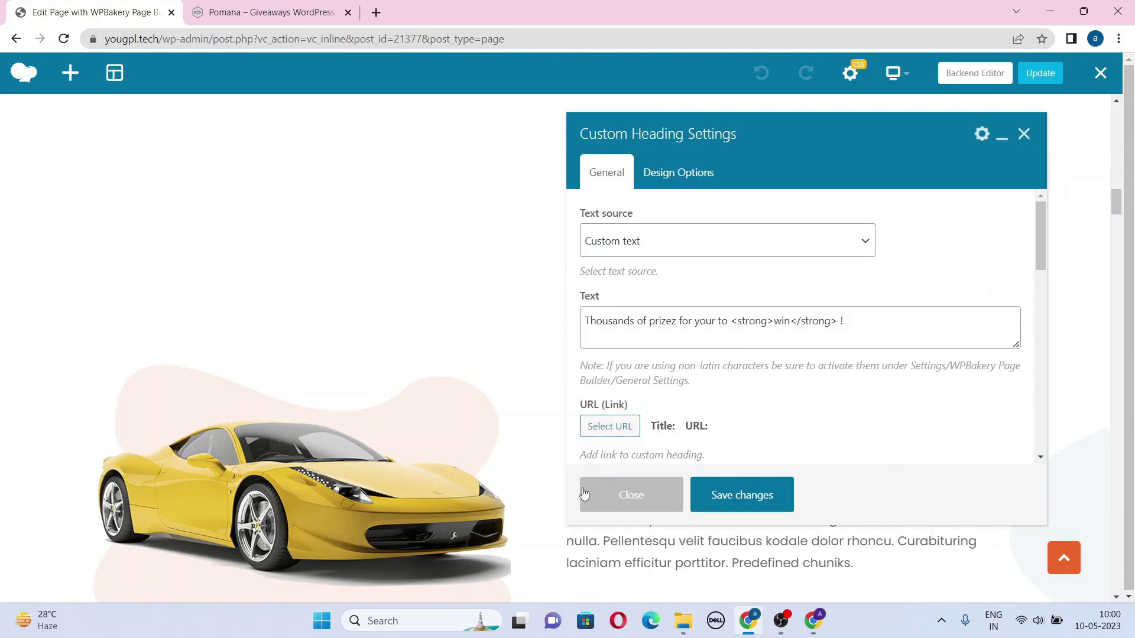
{"action": "left_click_drag", "start_coordinate": [1116, 202], "coordinate": [1113, 199]}
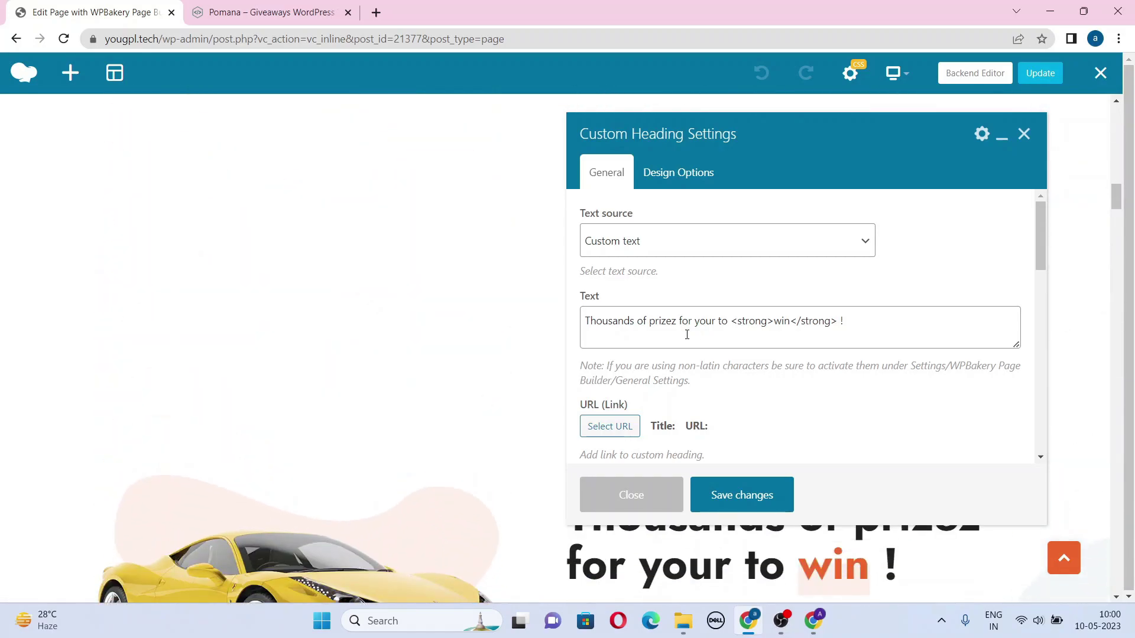
{"action": "left_click_drag", "start_coordinate": [728, 321], "coordinate": [588, 335]}
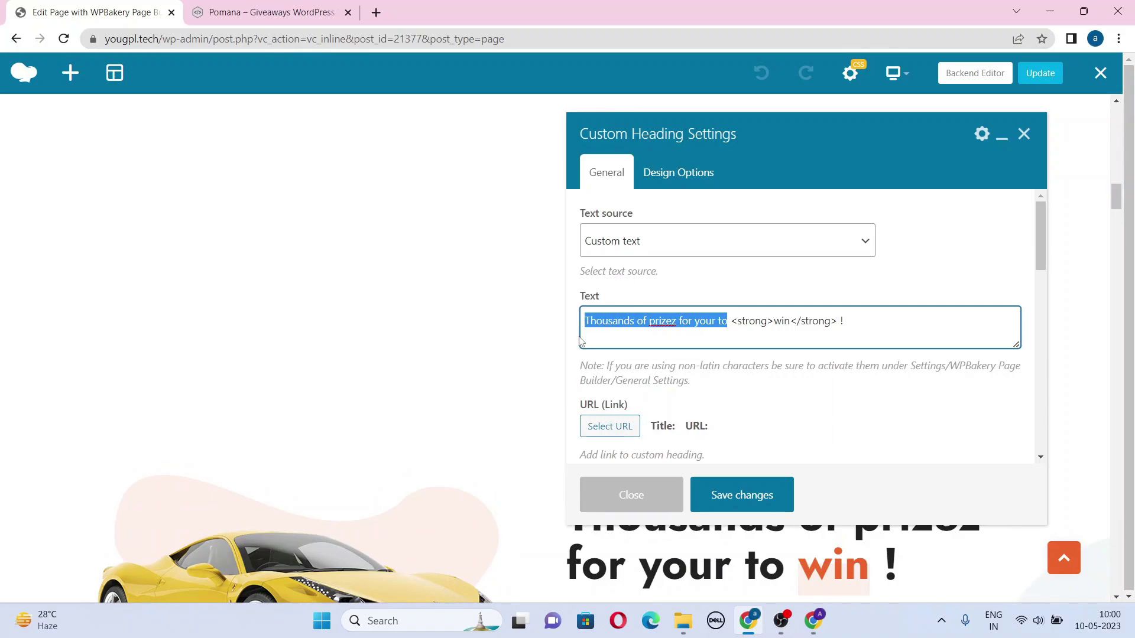
{"action": "type", "text": "win lottery"}
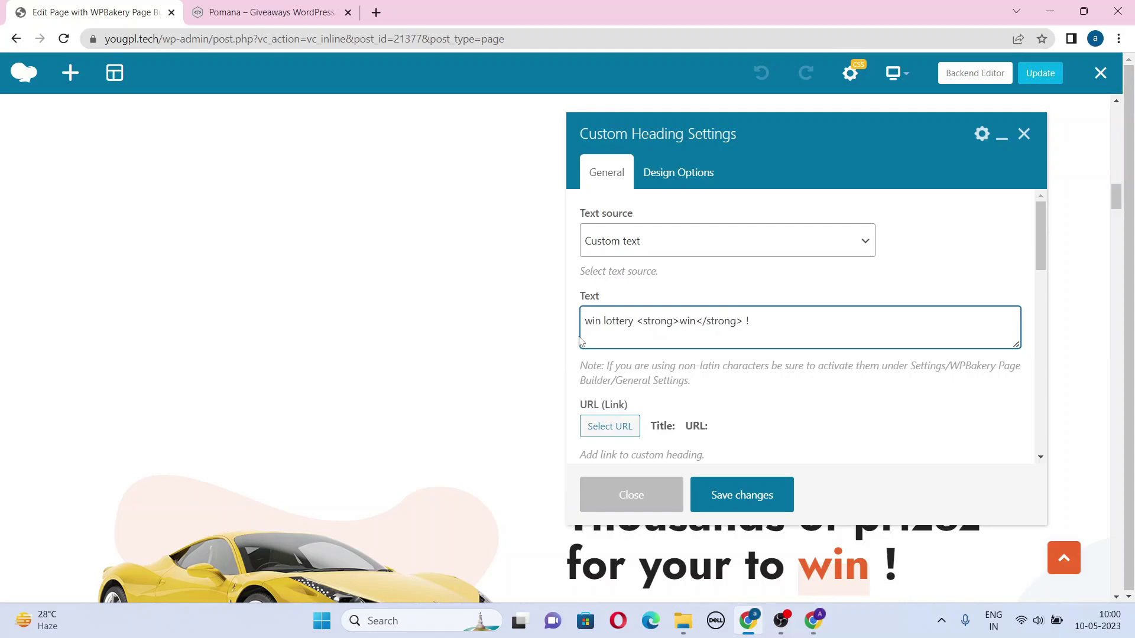
{"action": "left_click", "coordinate": [726, 494]}
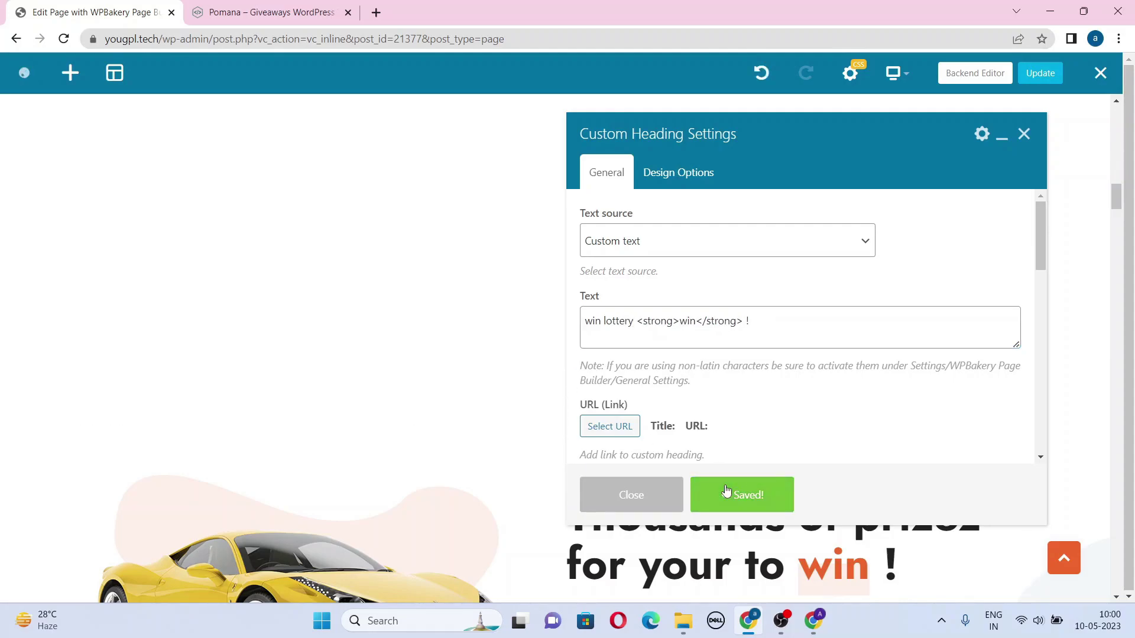
{"action": "left_click", "coordinate": [1023, 133]}
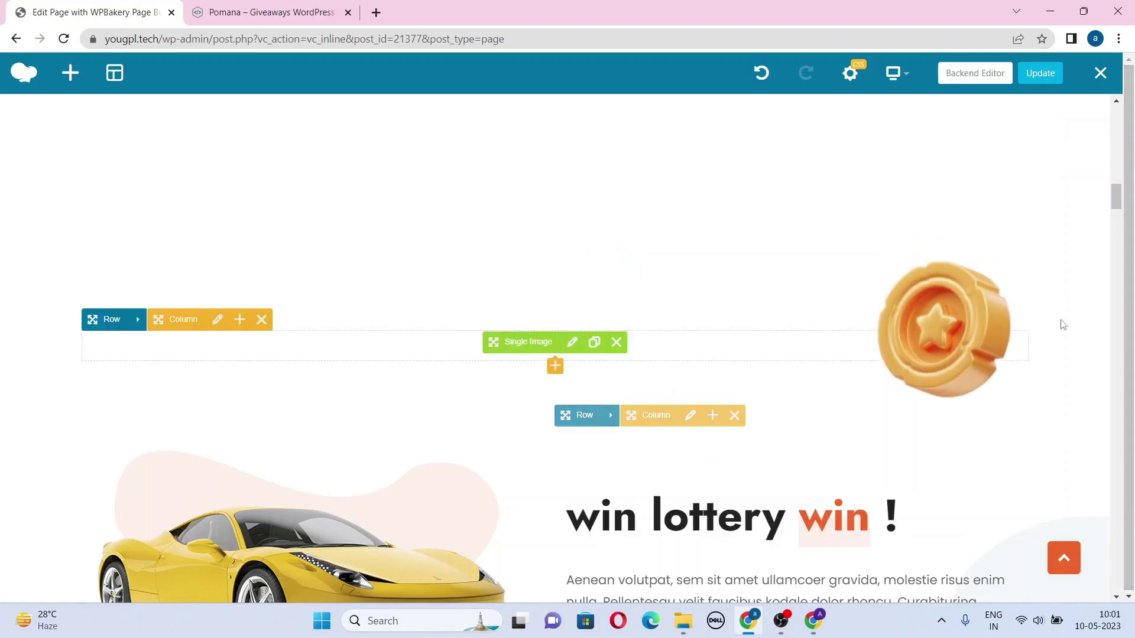
- Replace the yellow car image beside the heading with the orange car Pomana-product8-1.jpeg from the media library and save the image settings
{"action": "mouse_move", "coordinate": [1116, 201]}
{"action": "left_mouse_down"}
{"action": "mouse_move", "coordinate": [1106, 217]}
{"action": "mouse_move", "coordinate": [1121, 214]}
{"action": "left_mouse_up"}
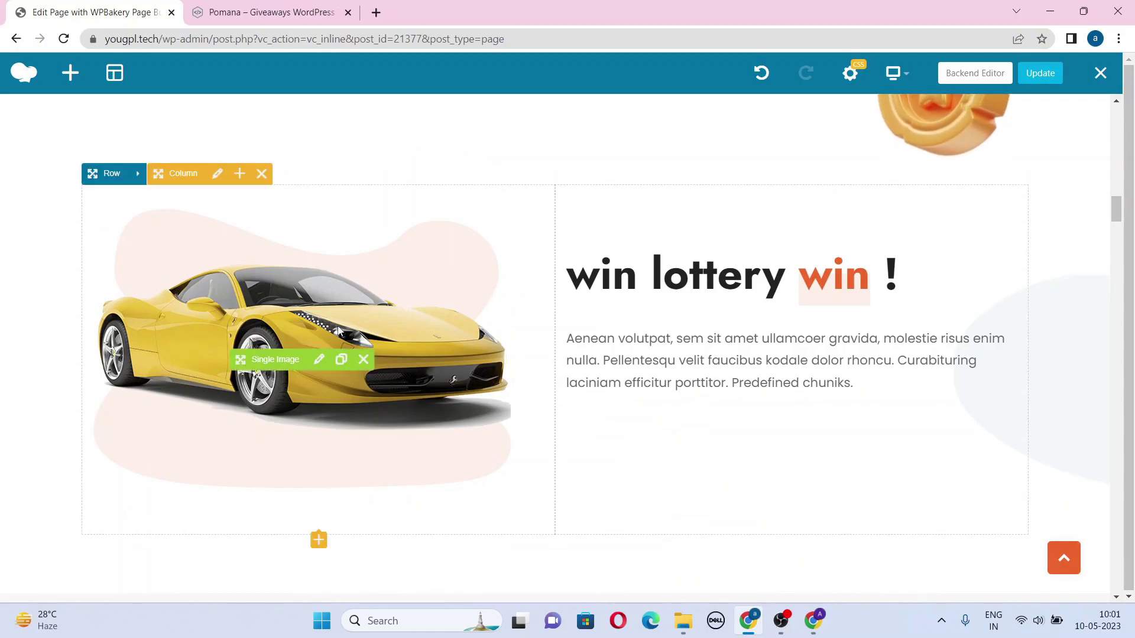
{"action": "left_click", "coordinate": [319, 364]}
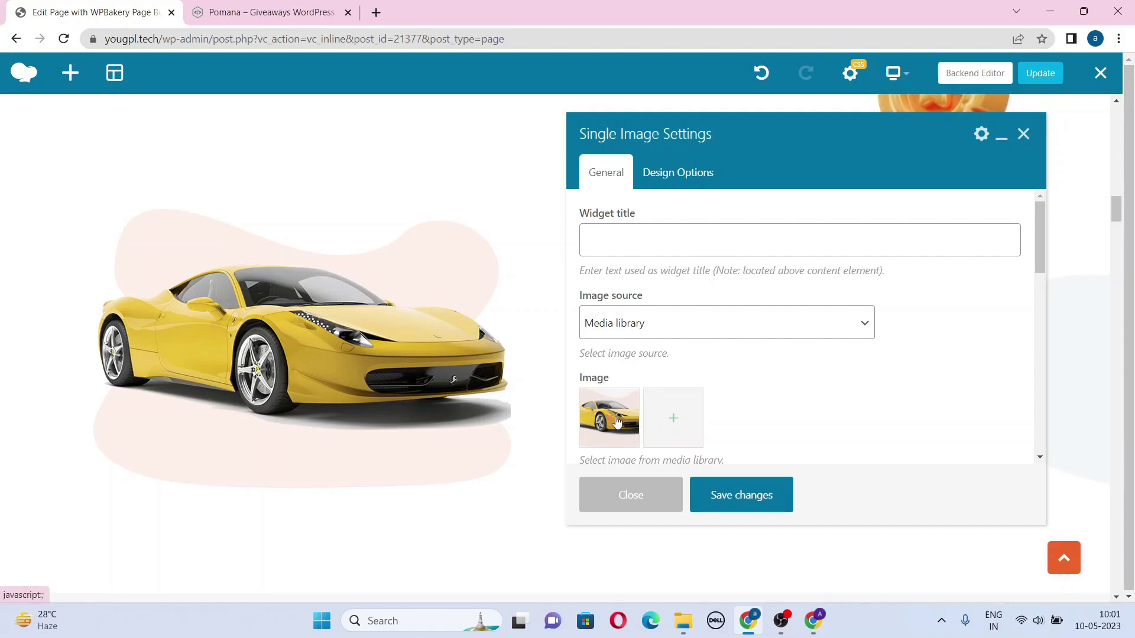
{"action": "left_click", "coordinate": [616, 421]}
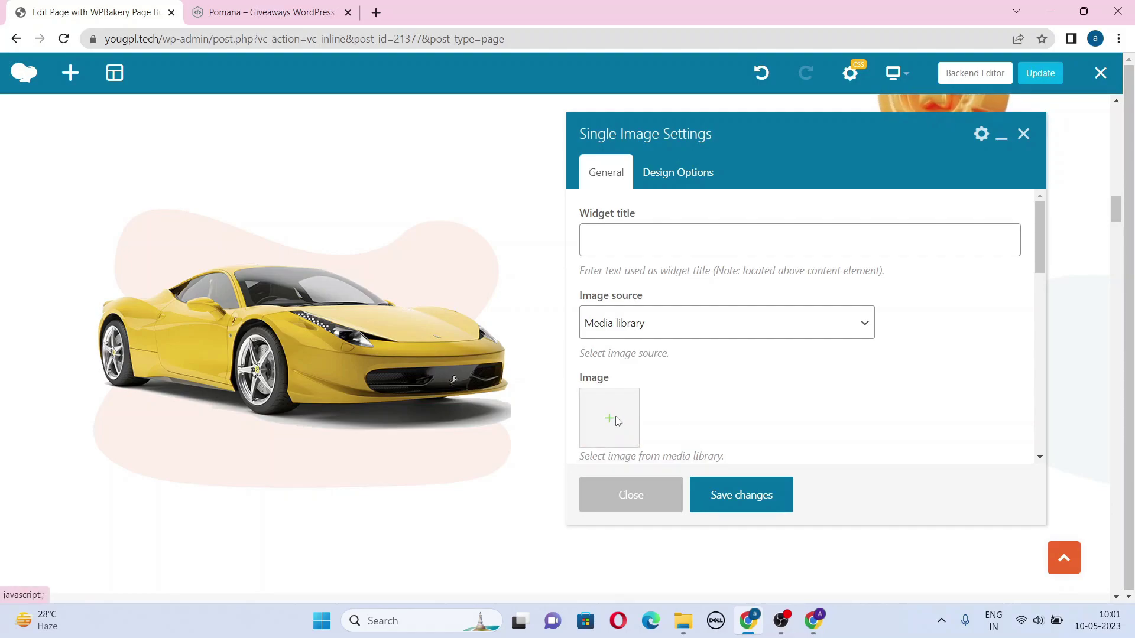
{"action": "left_click", "coordinate": [616, 421]}
{"action": "left_click", "coordinate": [133, 125]}
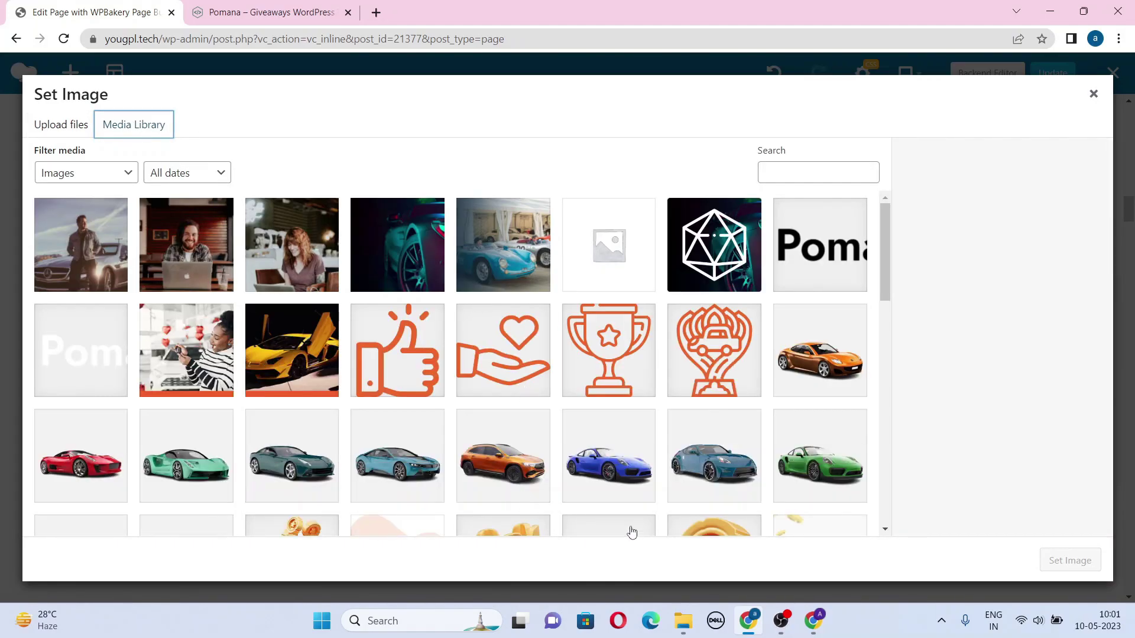
{"action": "left_click", "coordinate": [503, 452]}
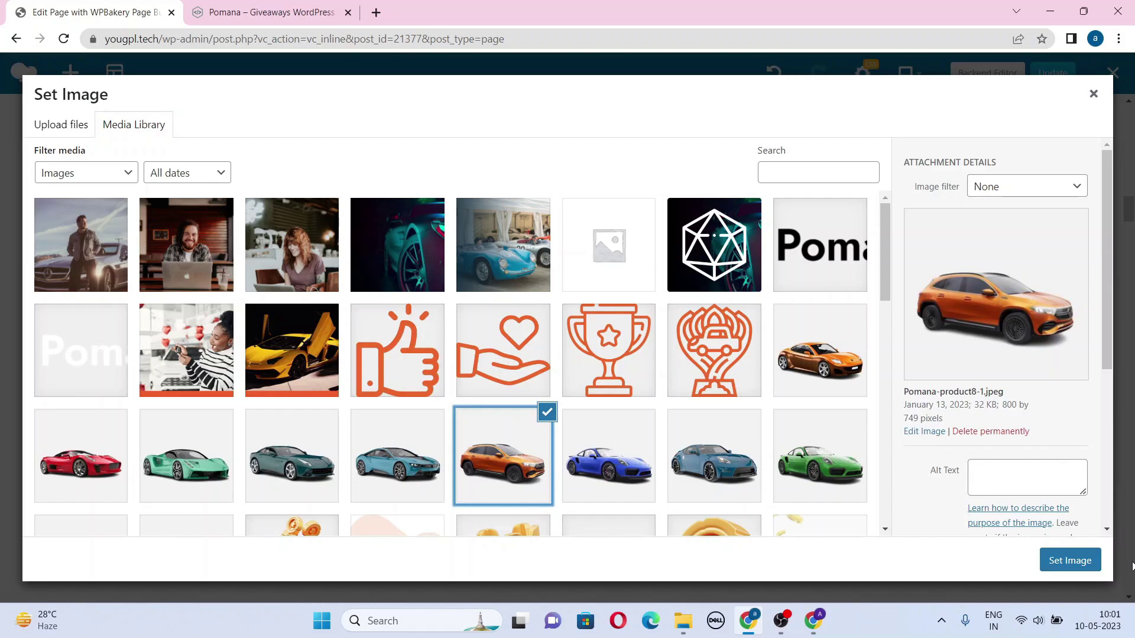
{"action": "left_click", "coordinate": [1061, 566]}
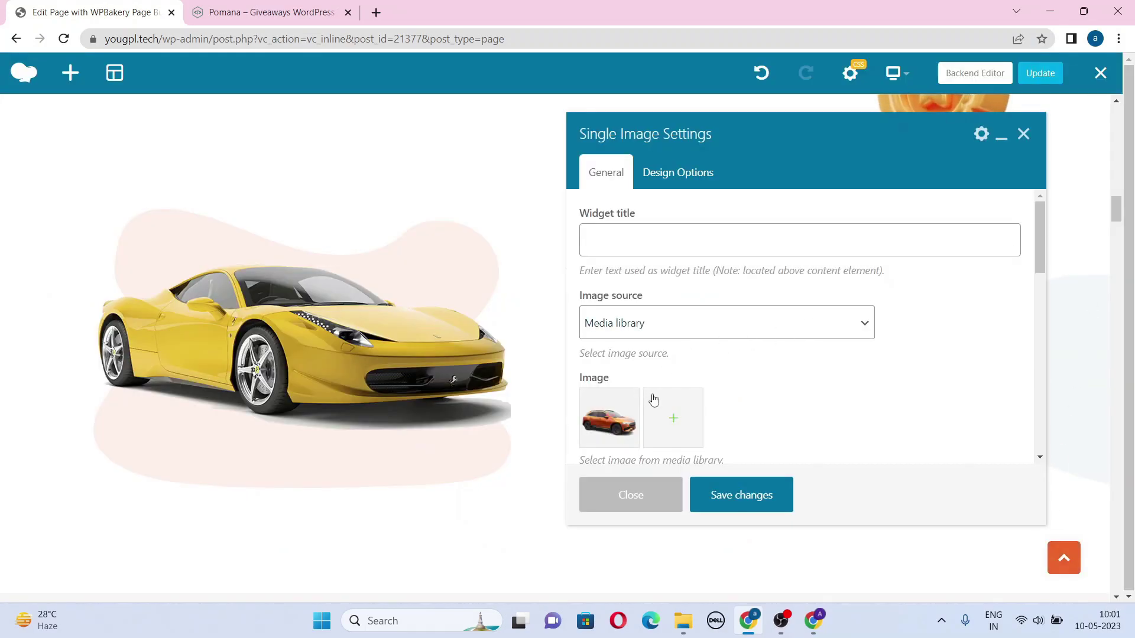
{"action": "left_click", "coordinate": [764, 509]}
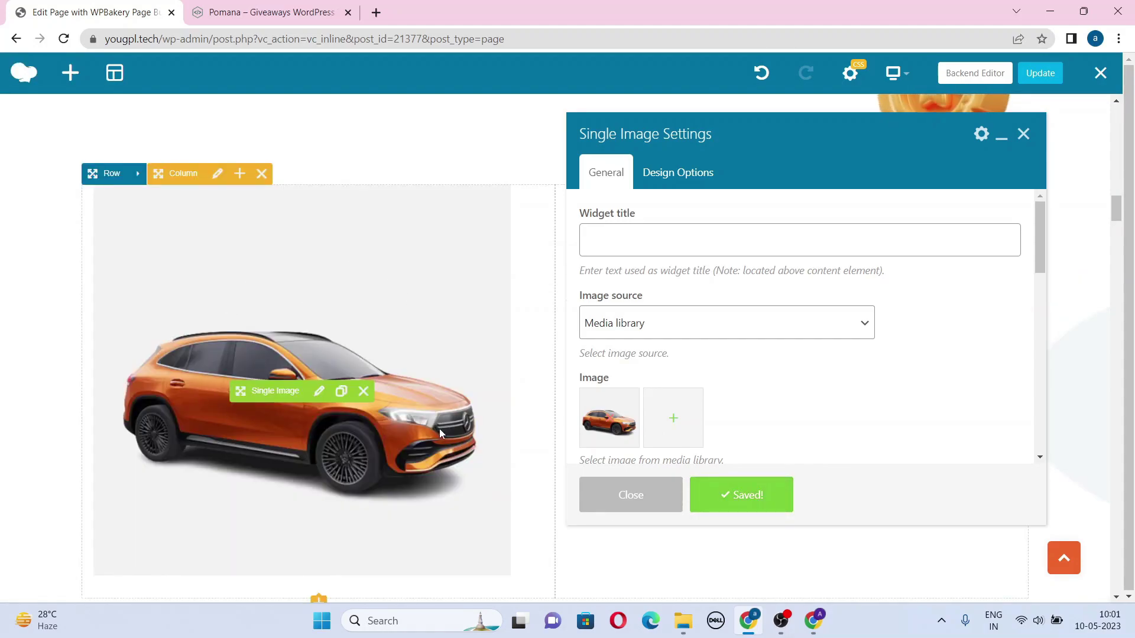
{"action": "left_click", "coordinate": [1024, 134]}
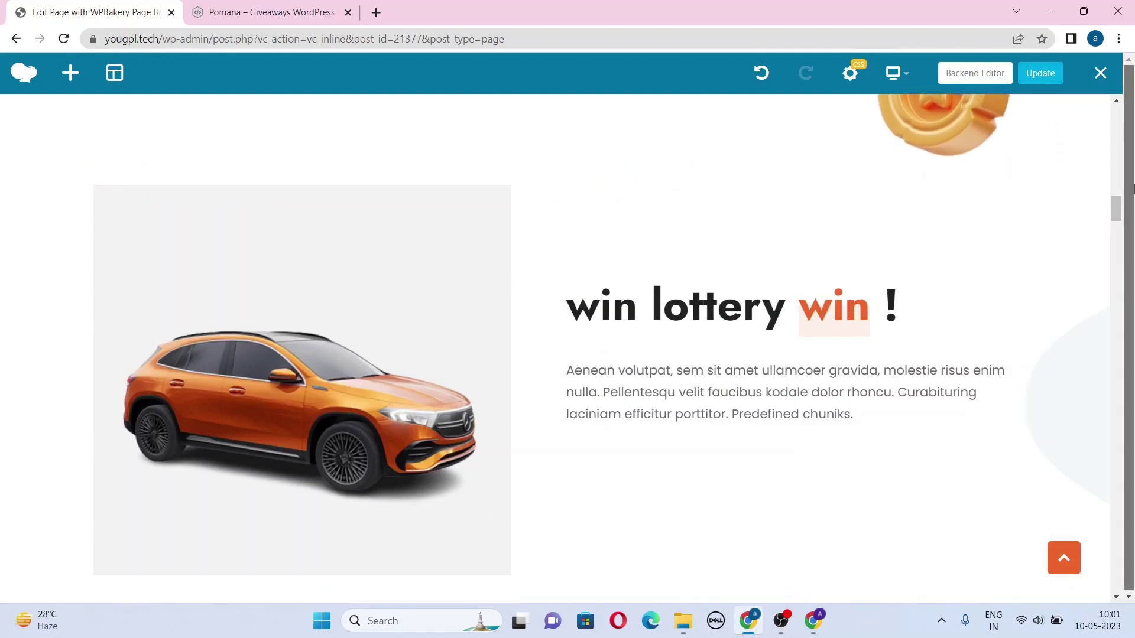
- Update the edited page and load the site's home page at yougpl.tech to view its hero slider
{"action": "left_click", "coordinate": [1040, 72]}
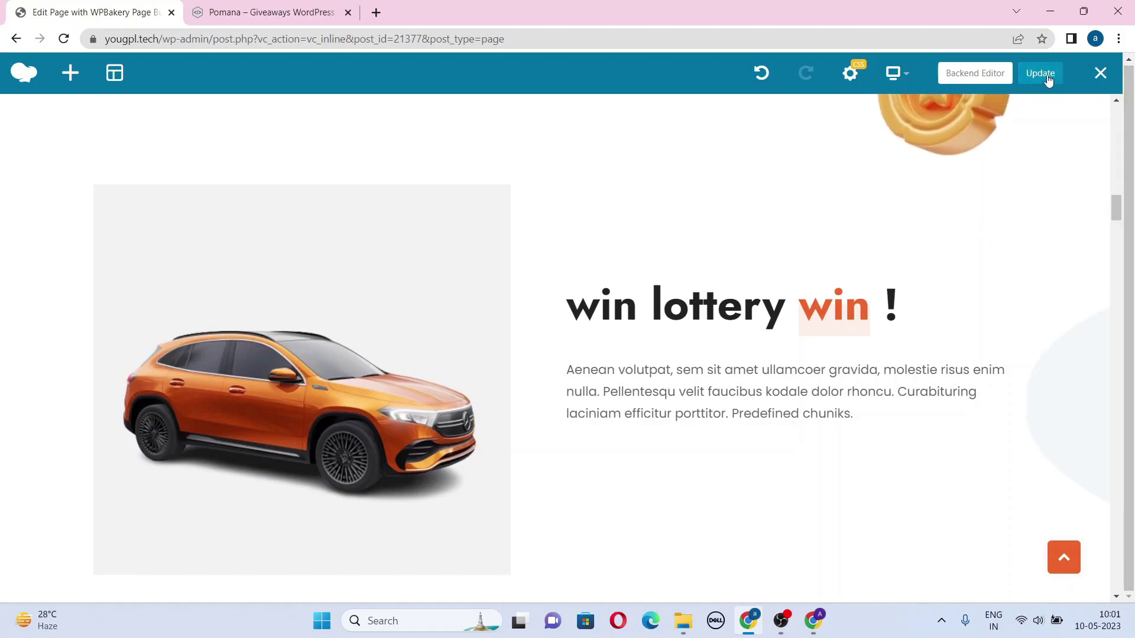
{"action": "left_click_drag", "start_coordinate": [167, 38], "coordinate": [648, 51]}
{"action": "key", "text": "BackSpace"}
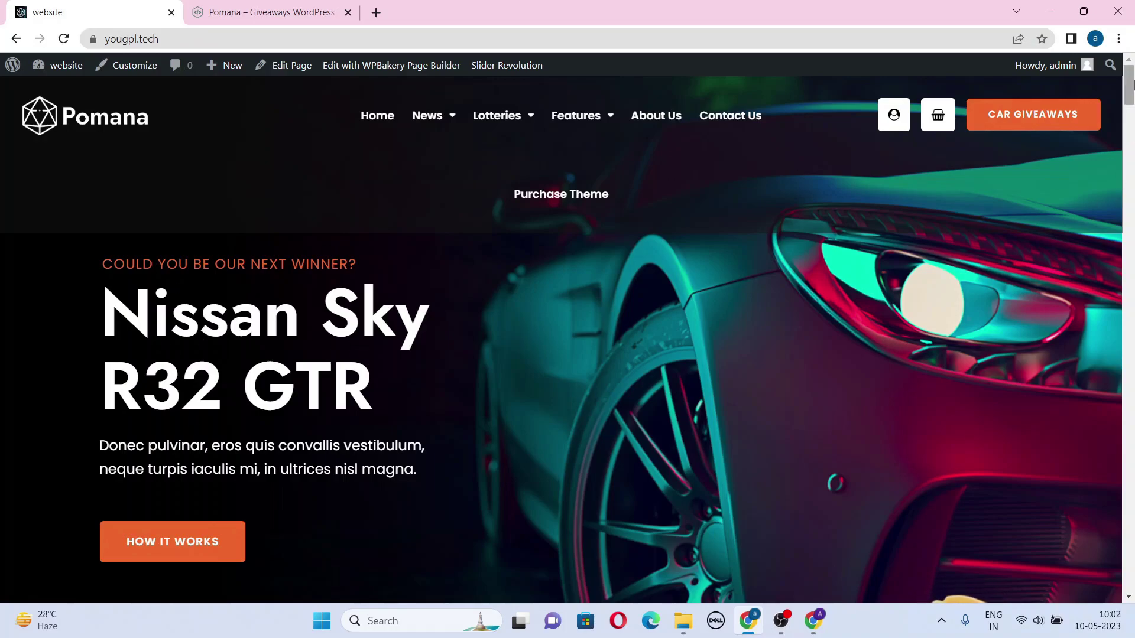
{"action": "scroll", "coordinate": [1132, 78], "scroll_direction": "down", "scroll_amount": 2}
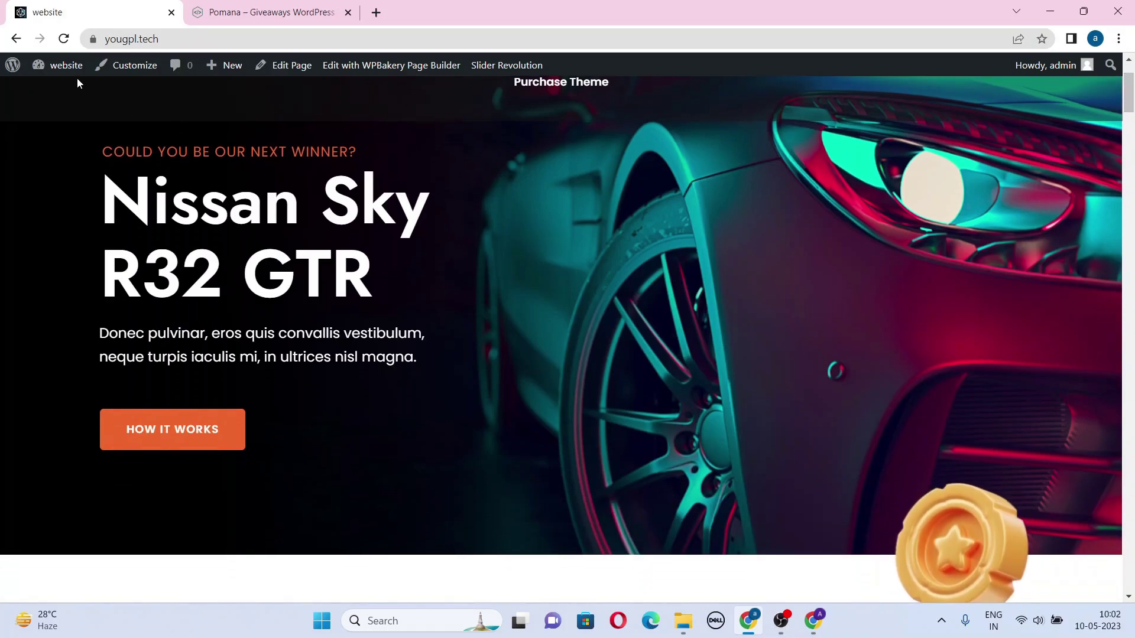
- Go to Slider Revolution in the WordPress dashboard, open the bike-car-slider module for editing and decline sharing usage data
{"action": "left_click", "coordinate": [63, 90]}
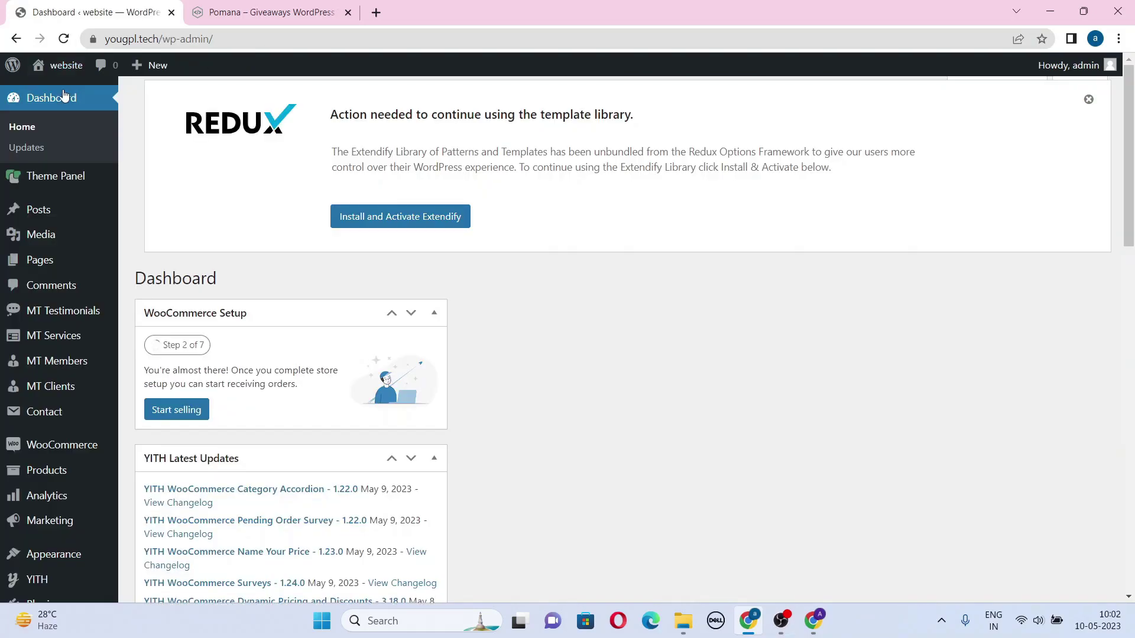
{"action": "scroll", "coordinate": [64, 95], "scroll_direction": "down", "scroll_amount": 5}
{"action": "mouse_move", "coordinate": [54, 564]}
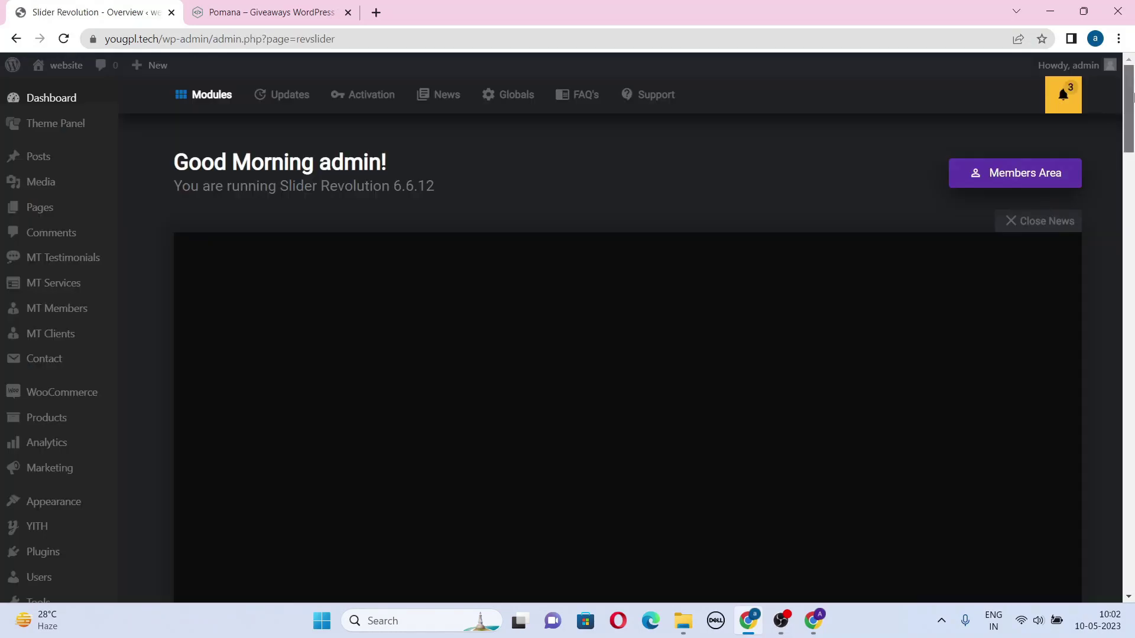
{"action": "left_click_drag", "start_coordinate": [1130, 112], "coordinate": [1133, 185]}
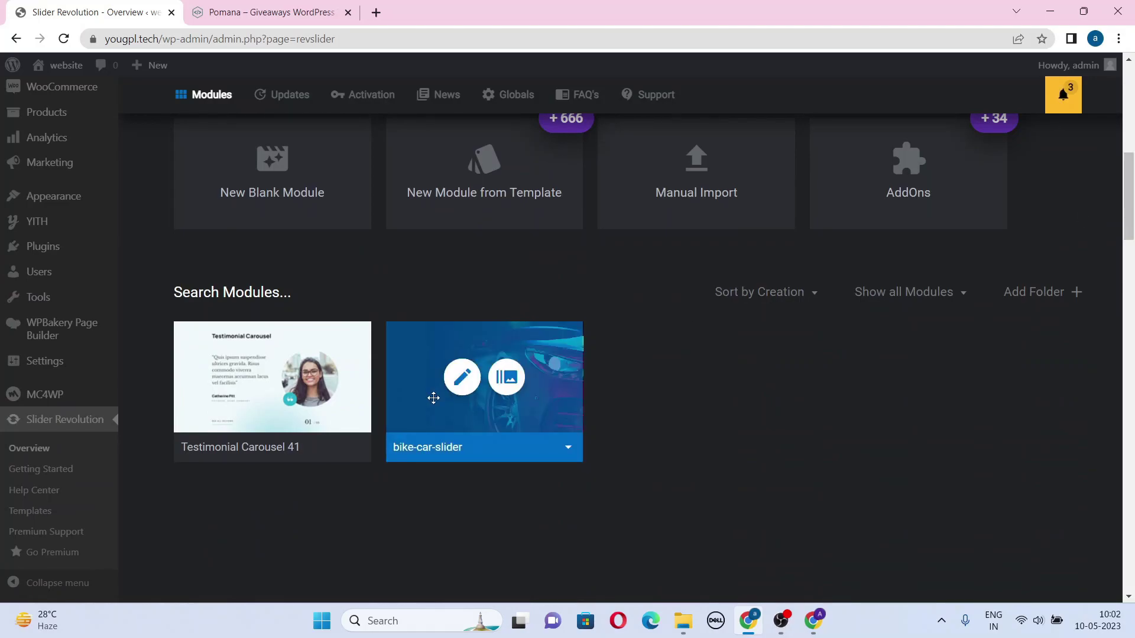
{"action": "mouse_move", "coordinate": [459, 393]}
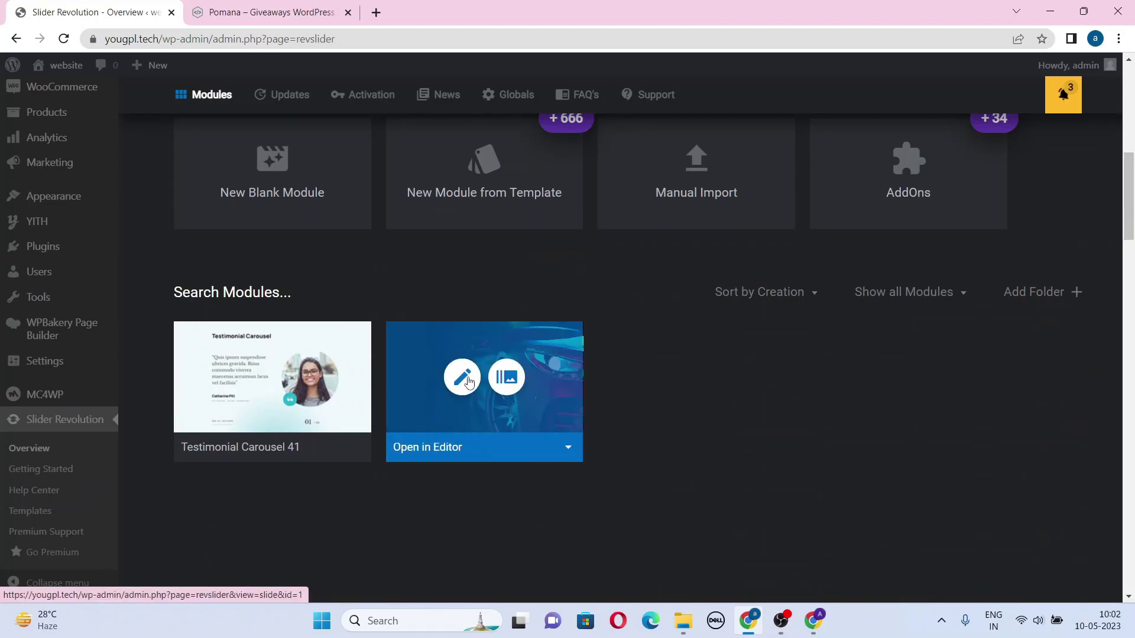
{"action": "left_click", "coordinate": [462, 378]}
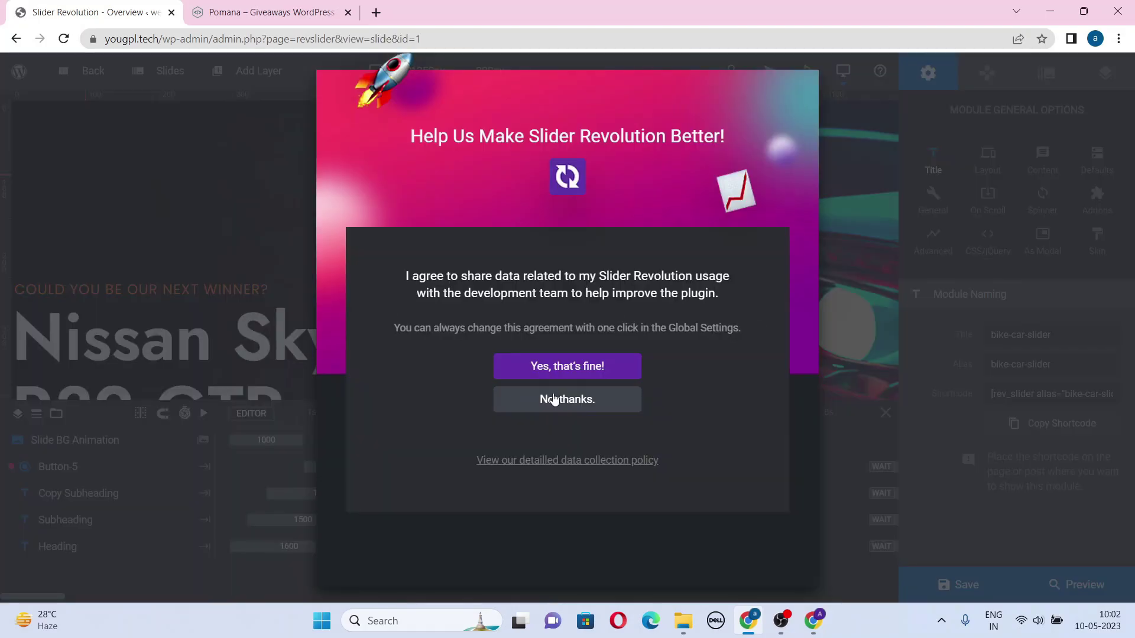
{"action": "left_click", "coordinate": [551, 397]}
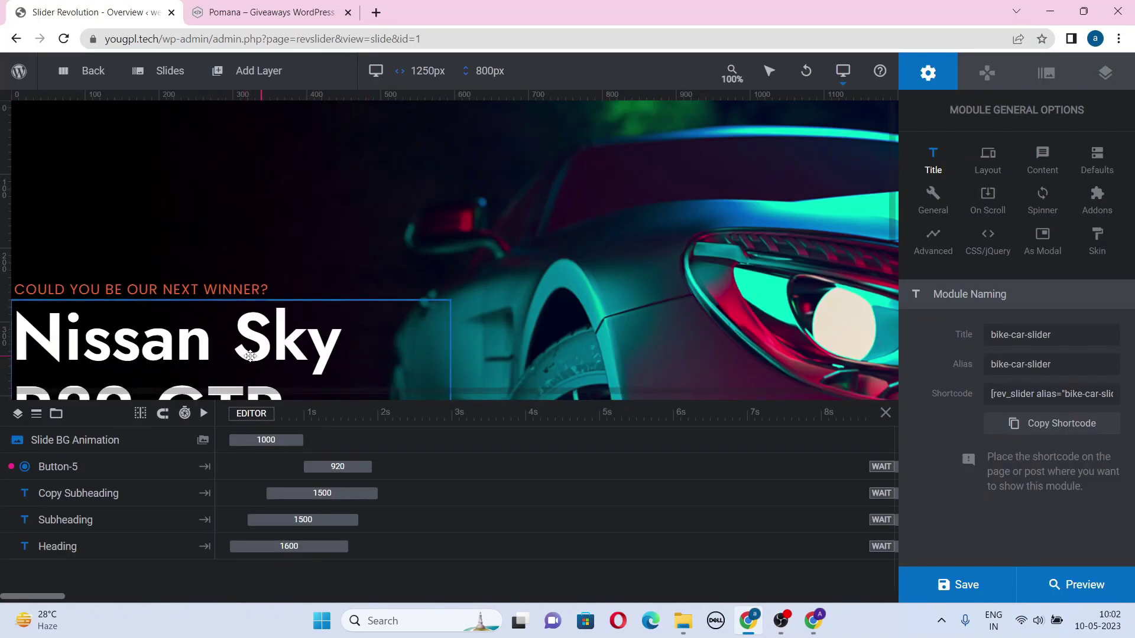
- Replace the first line of the slider's Heading layer with a person's first name, keeping the line break and "R32 GTR", and save the module
{"action": "left_click", "coordinate": [250, 356]}
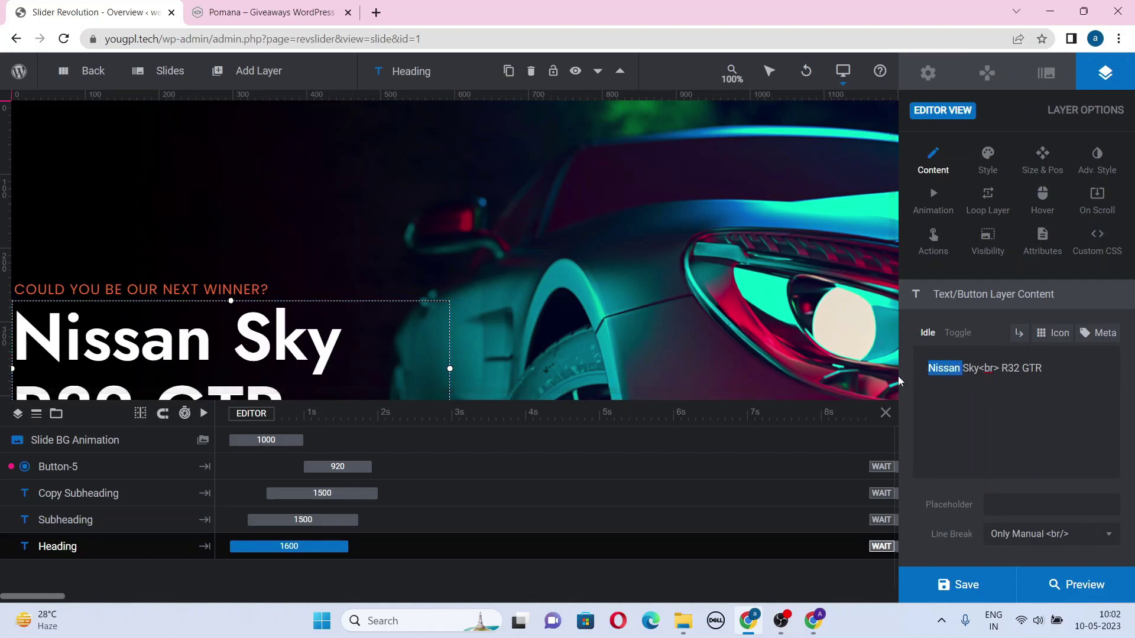
{"action": "key", "text": "BackSpace"}
{"action": "type", "text": "Amit"}
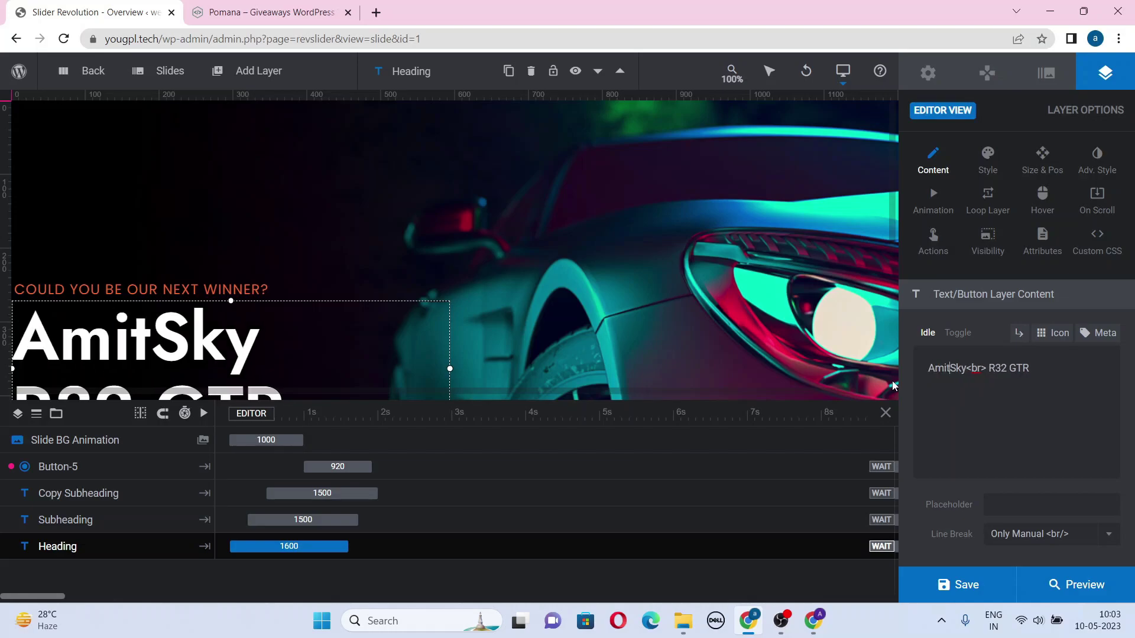
{"action": "key", "text": "Delete"}
{"action": "key", "text": "Delete"}
{"action": "key", "text": "Delete"}
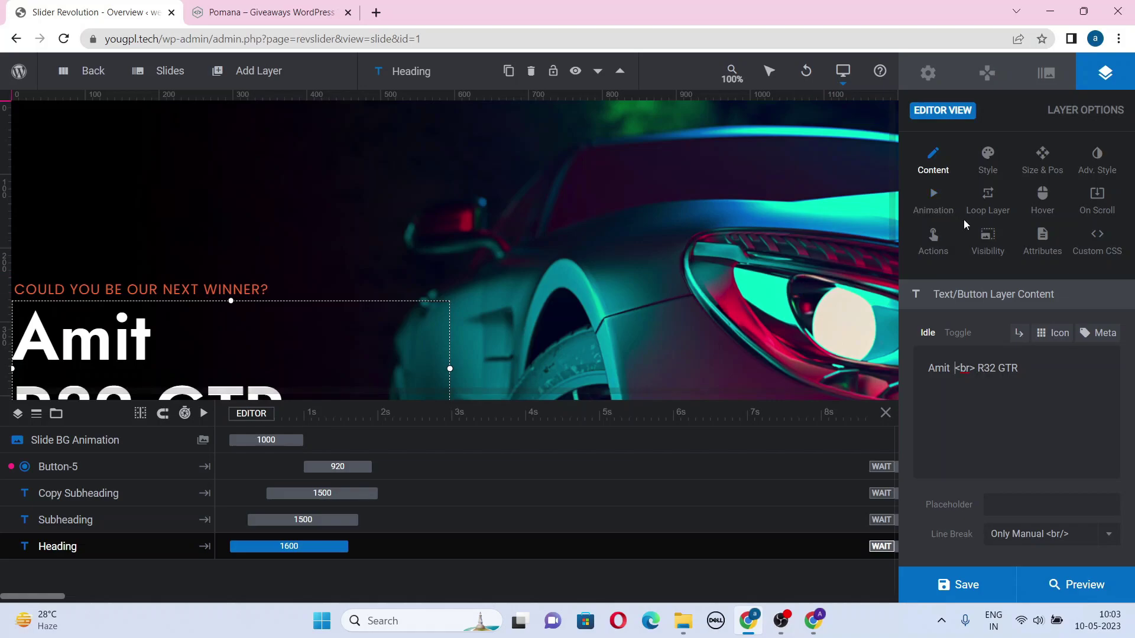
{"action": "left_click", "coordinate": [964, 591]}
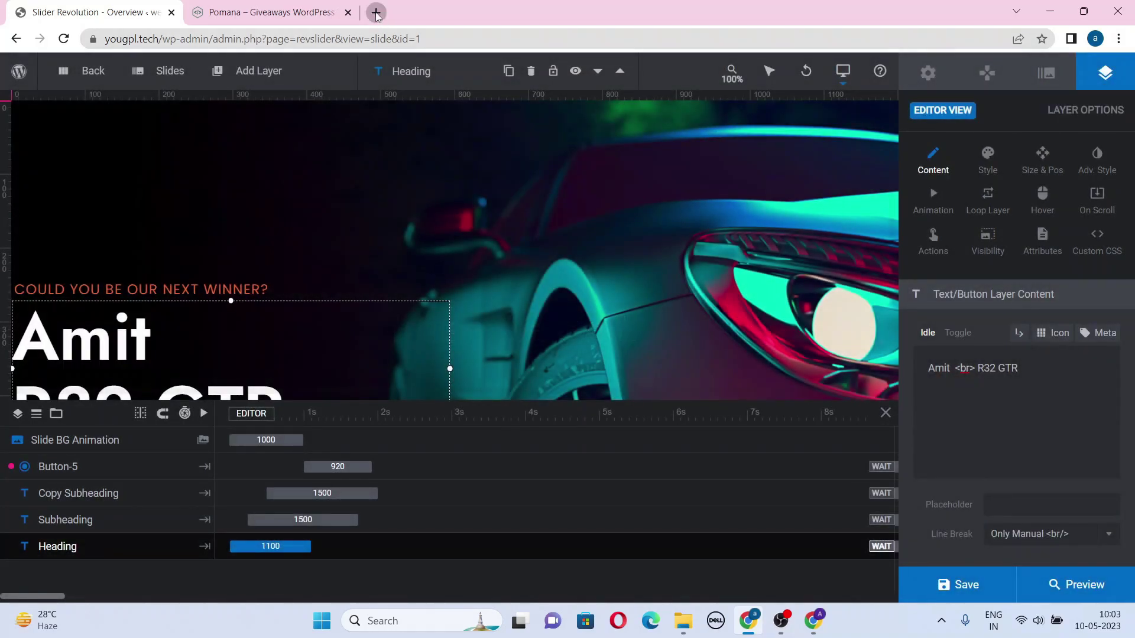
- Open yougpl.tech in a new browser tab and check the edited slider heading and the car lottery listings on the home page
{"action": "left_click", "coordinate": [376, 12]}
{"action": "type", "text": "yougpl.tech"}
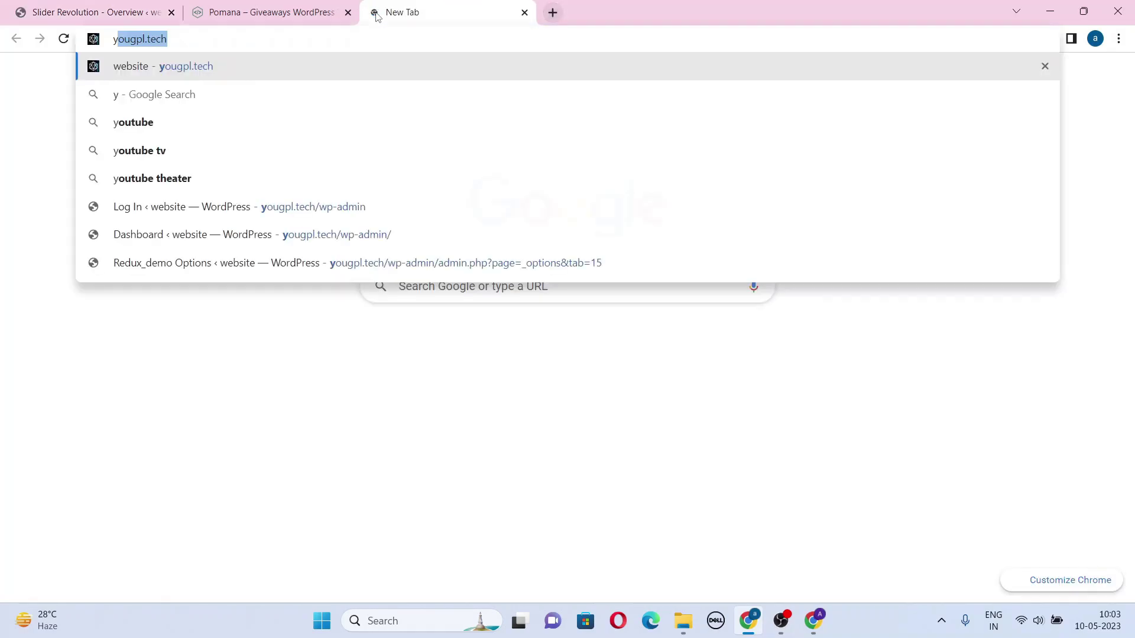
{"action": "key", "text": "Return"}
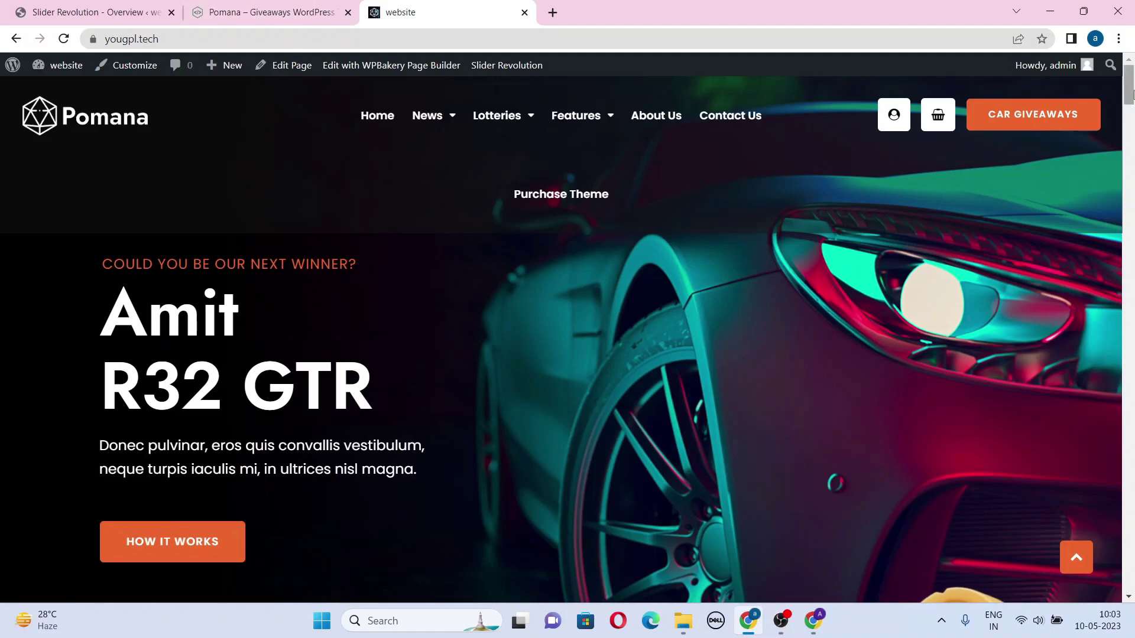
{"action": "mouse_move", "coordinate": [1129, 84]}
{"action": "left_mouse_down"}
{"action": "mouse_move", "coordinate": [1132, 382]}
{"action": "mouse_move", "coordinate": [1131, 266]}
{"action": "mouse_move", "coordinate": [1131, 328]}
{"action": "left_mouse_up"}
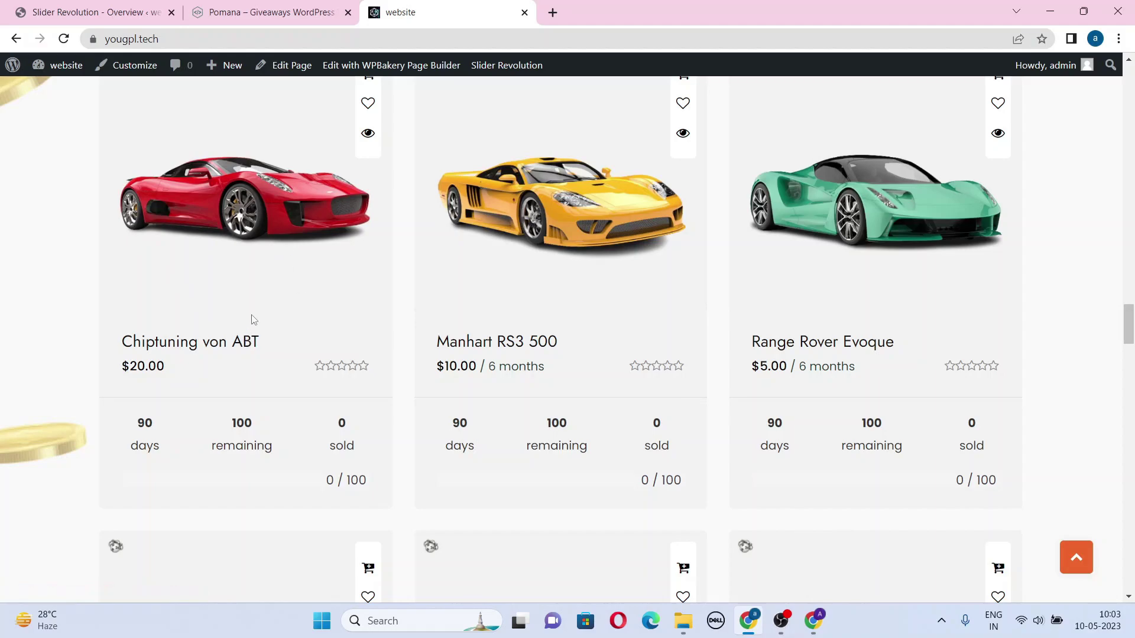
- Open the Chiptuning von ABT lottery product and examine its price, countdown, ticket limit and participation details
{"action": "left_click", "coordinate": [283, 230]}
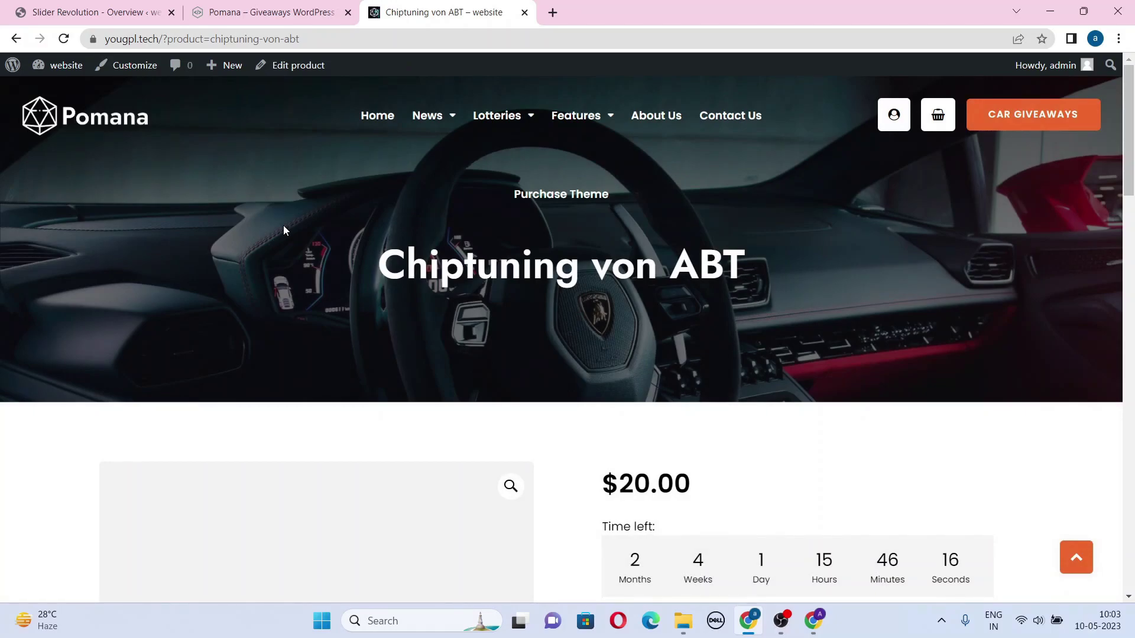
{"action": "scroll", "coordinate": [867, 479], "scroll_direction": "down", "scroll_amount": 6}
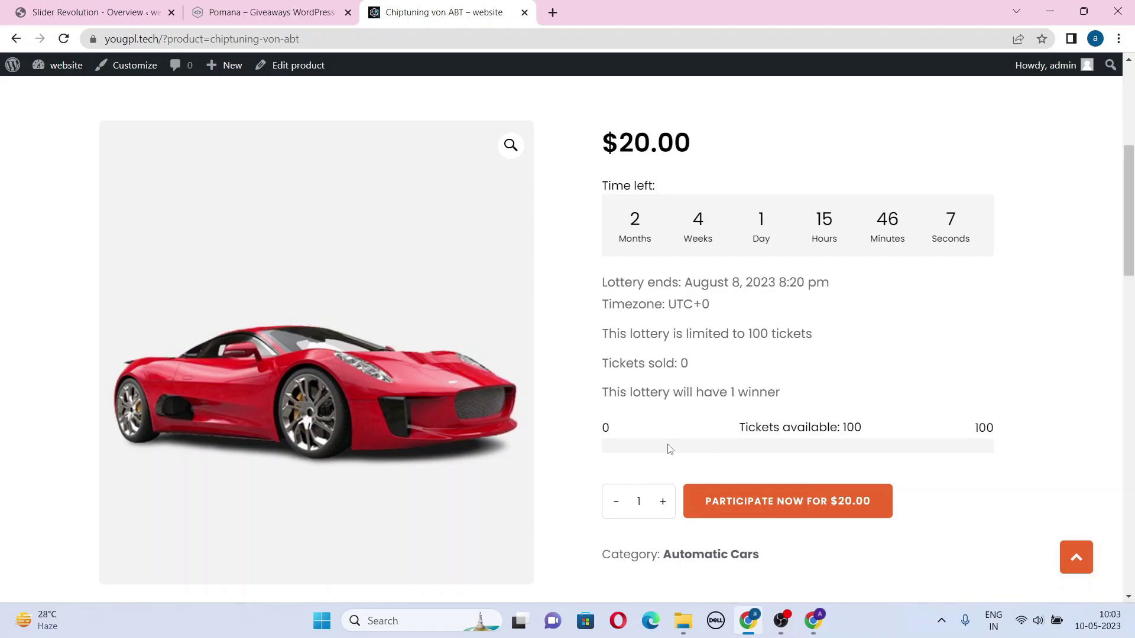
{"action": "left_click_drag", "start_coordinate": [1133, 197], "coordinate": [1130, 223]}
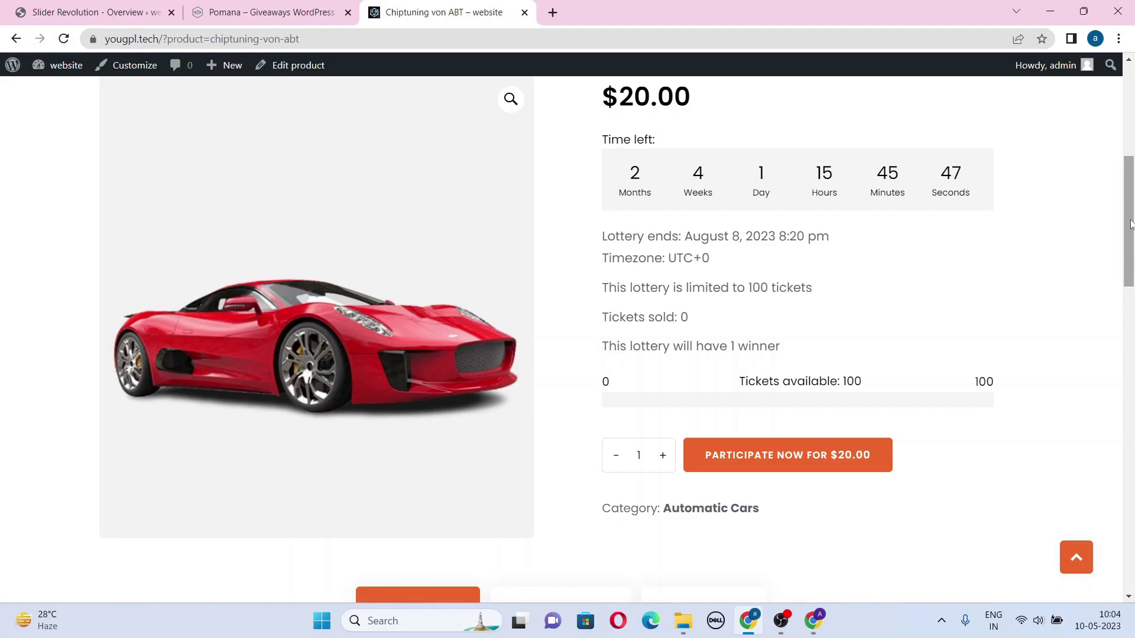
- Participate in the Chiptuning von ABT lottery for $20.00, adding one ticket to the cart
{"action": "mouse_move", "coordinate": [1130, 223]}
{"action": "left_mouse_down"}
{"action": "mouse_move", "coordinate": [1130, 161]}
{"action": "mouse_move", "coordinate": [1130, 221]}
{"action": "left_mouse_up"}
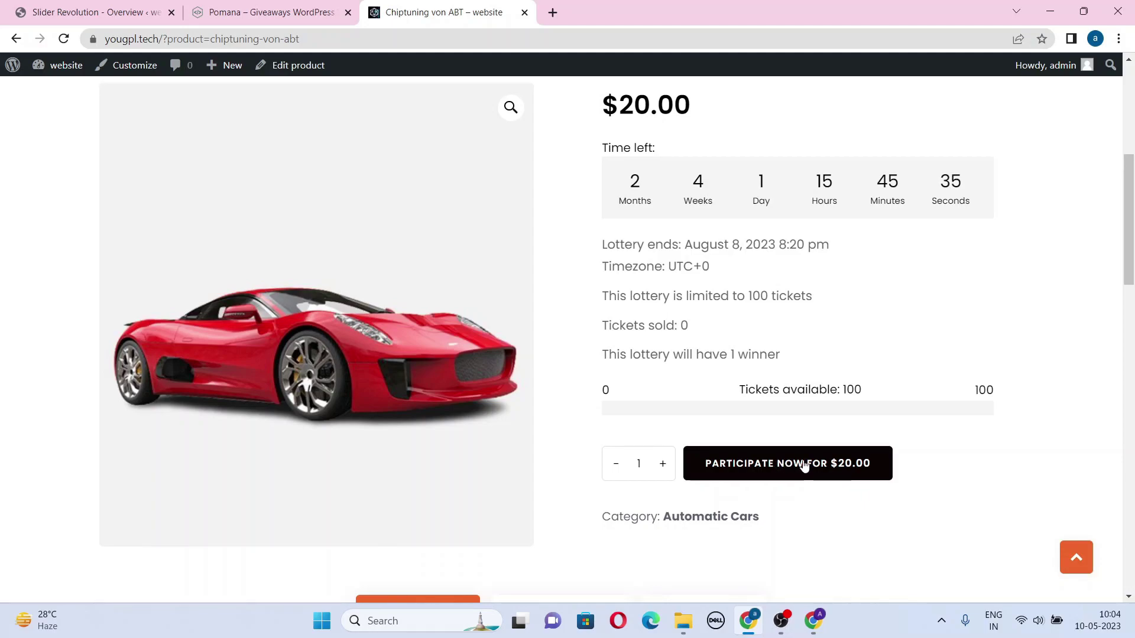
{"action": "scroll", "coordinate": [1130, 239], "scroll_direction": "up", "scroll_amount": 1}
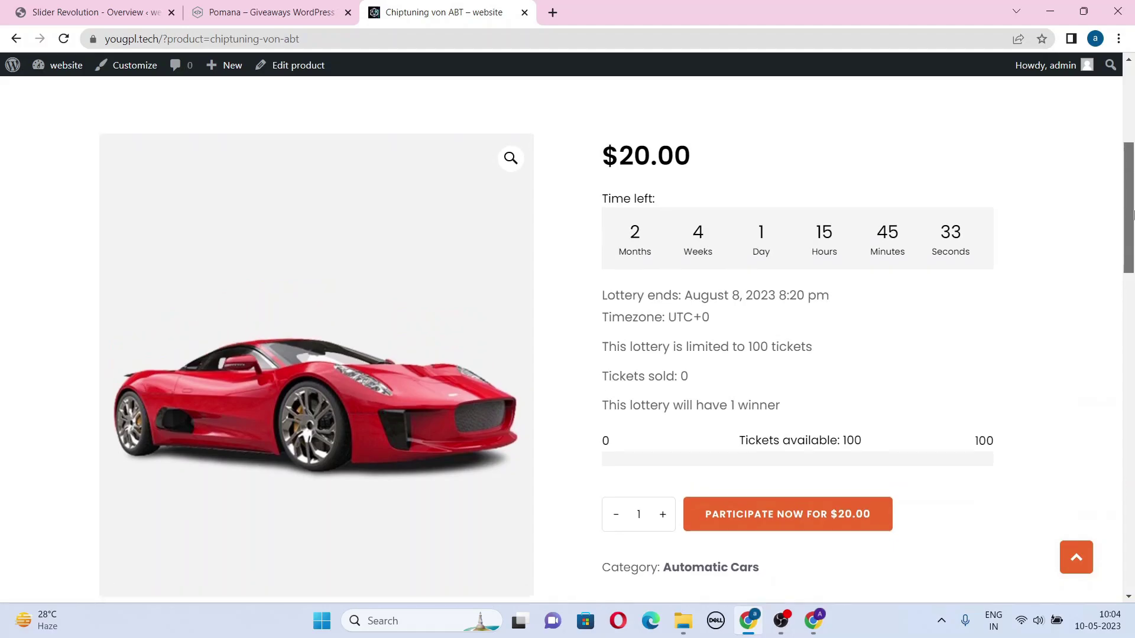
{"action": "scroll", "coordinate": [1132, 243], "scroll_direction": "down", "scroll_amount": 2}
{"action": "left_click", "coordinate": [759, 400]}
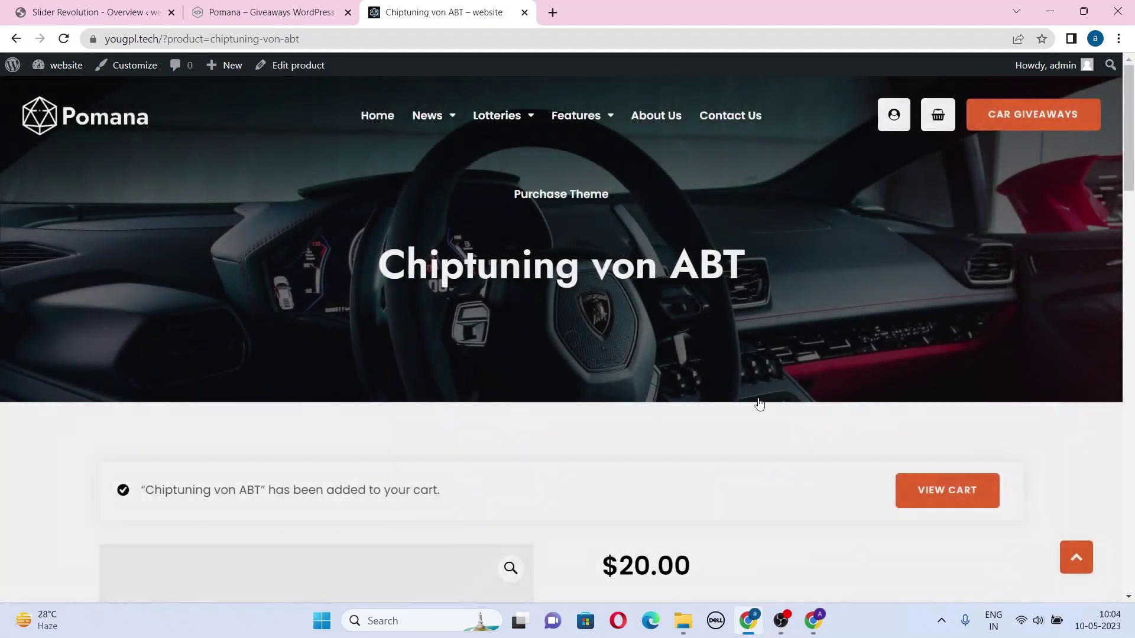
{"action": "scroll", "coordinate": [751, 425], "scroll_direction": "down", "scroll_amount": 10}
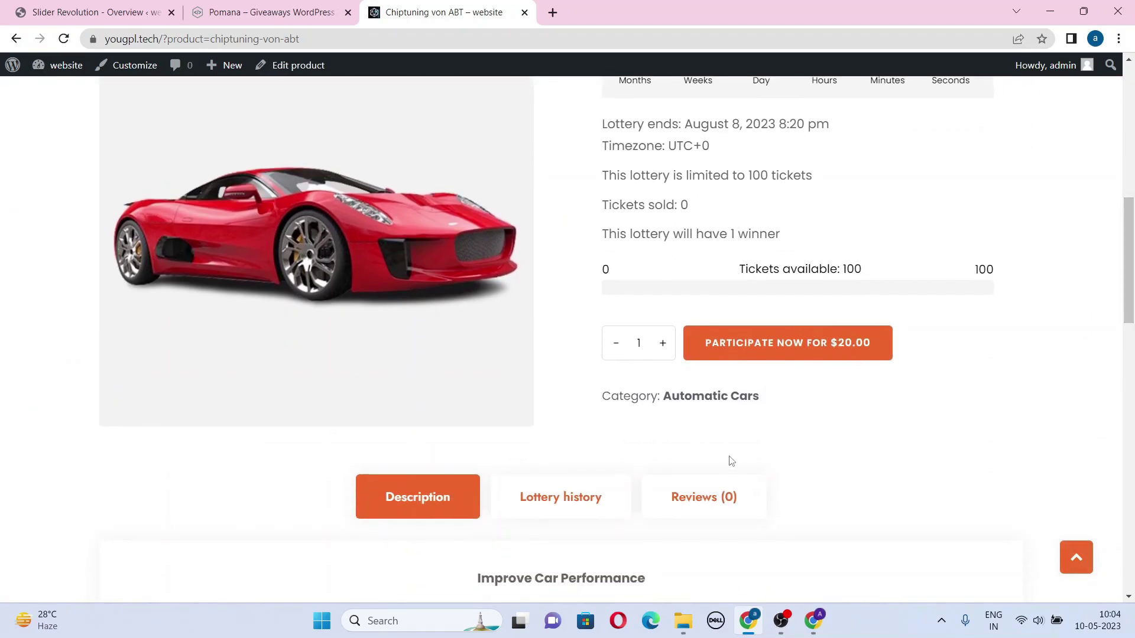
{"action": "left_click", "coordinate": [821, 344]}
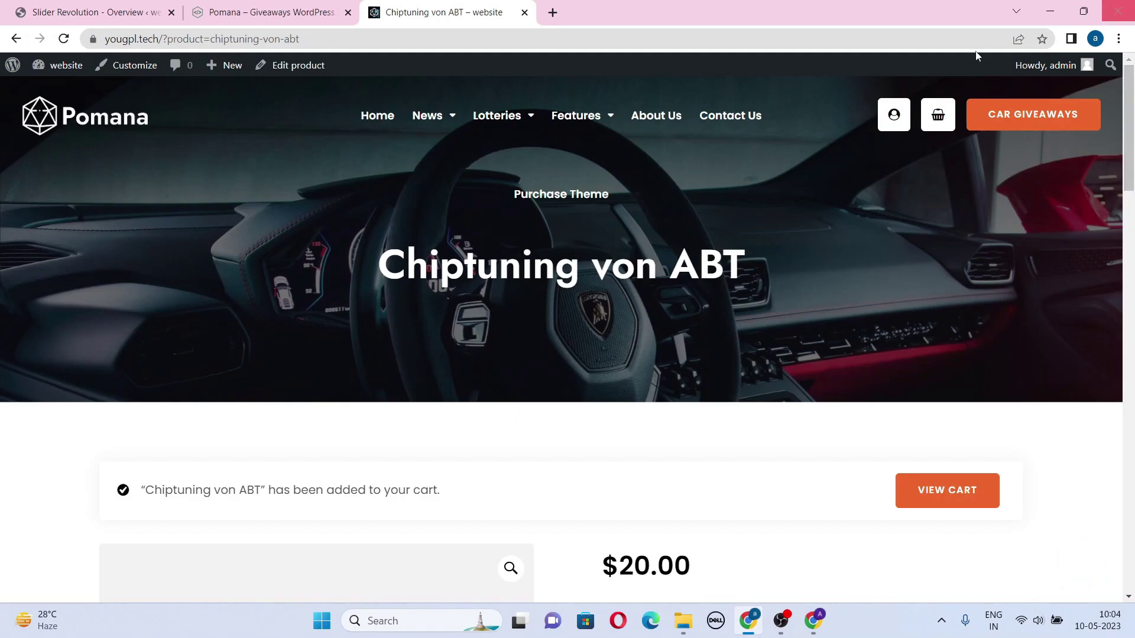
- View the cart with the Chiptuning von ABT ticket and proceed to checkout
{"action": "mouse_move", "coordinate": [938, 114]}
{"action": "left_click", "coordinate": [911, 264]}
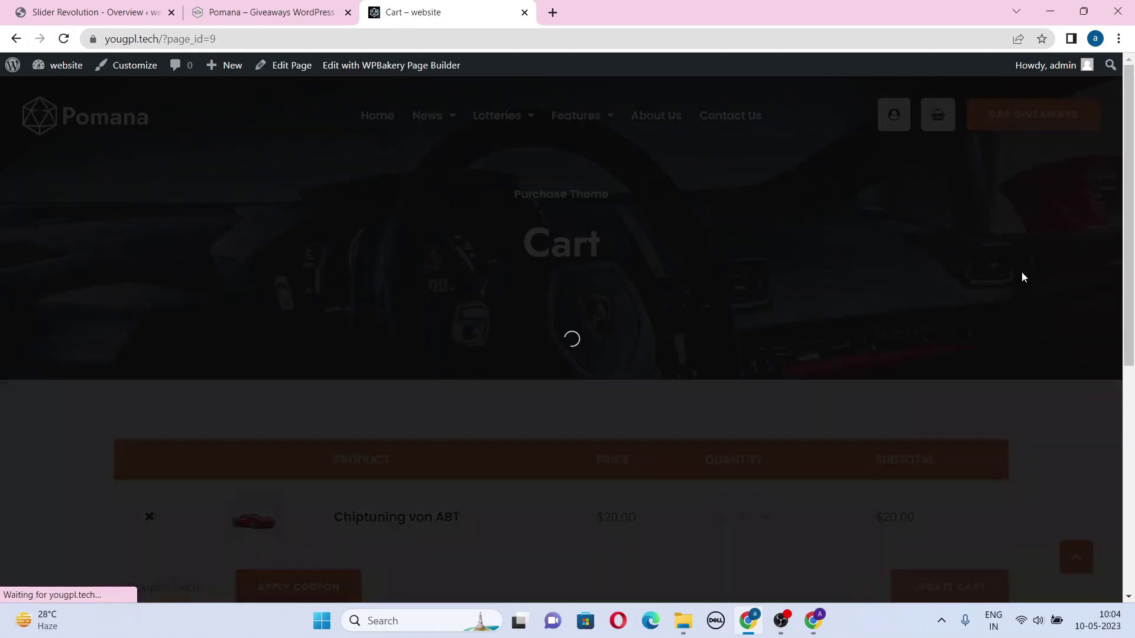
{"action": "scroll", "coordinate": [1051, 271], "scroll_direction": "down", "scroll_amount": 5}
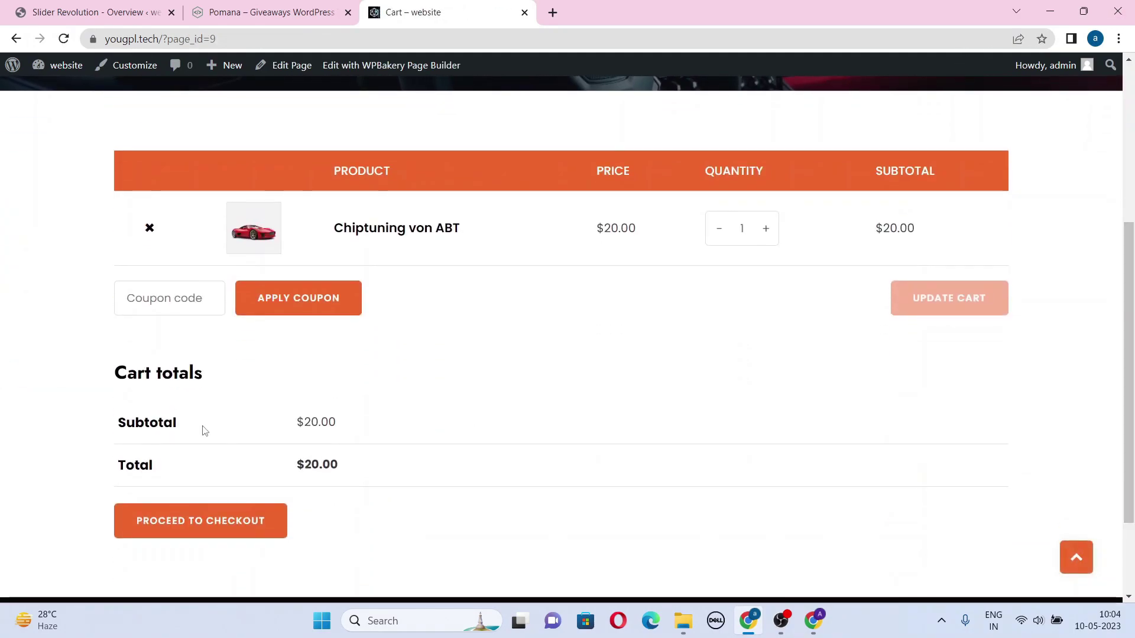
{"action": "left_click", "coordinate": [212, 520]}
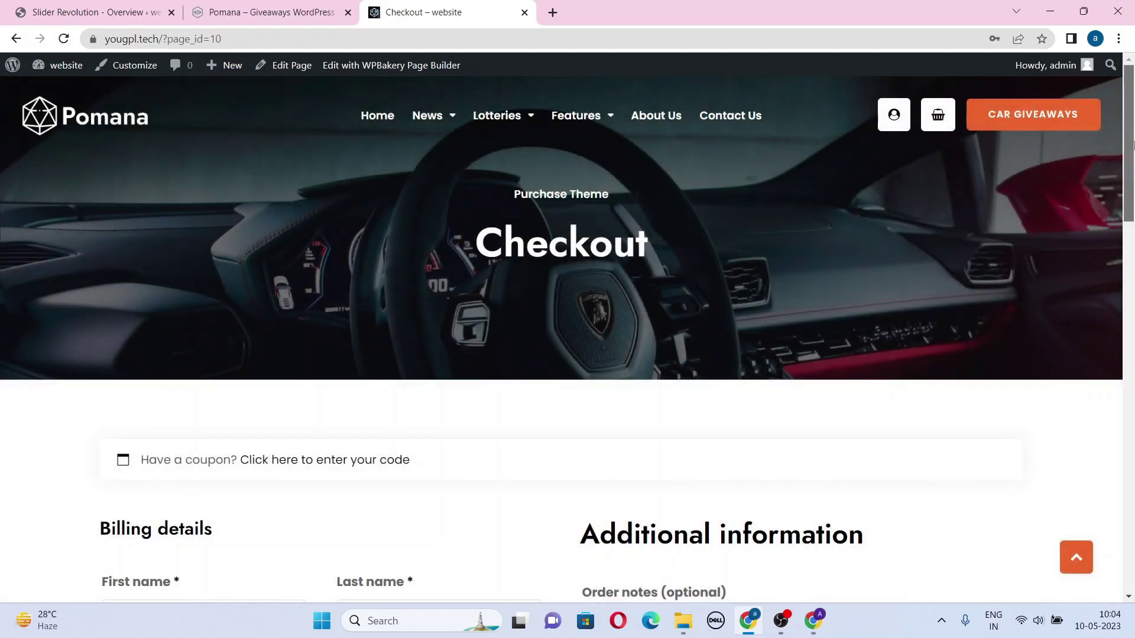
- Examine the billing details and additional information fields on the checkout page
{"action": "left_click_drag", "start_coordinate": [1130, 127], "coordinate": [1132, 253]}
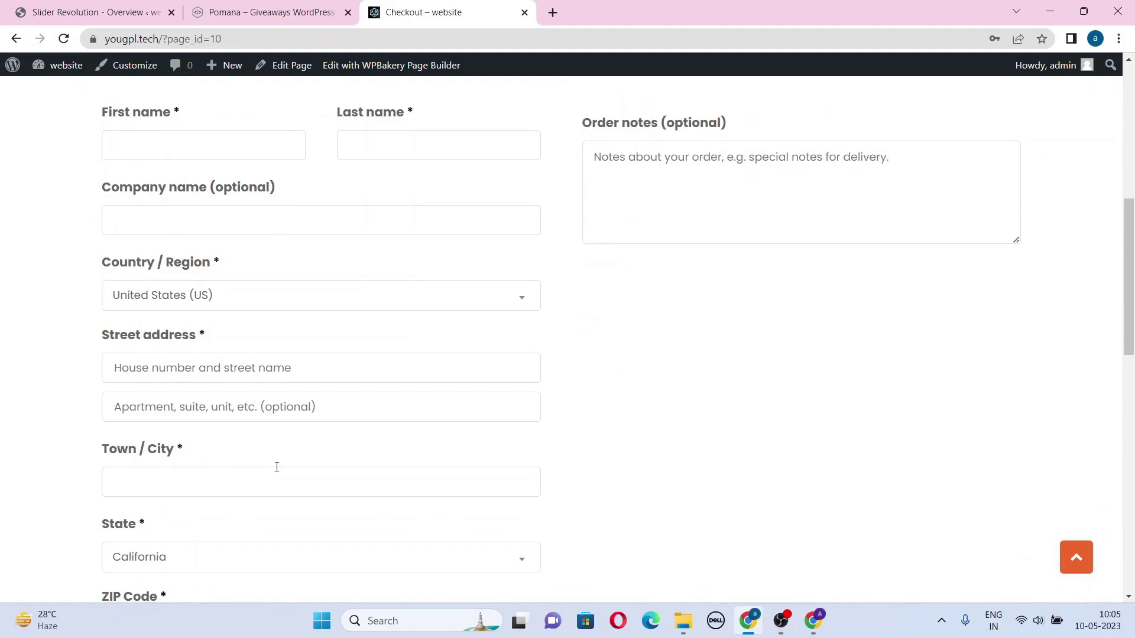
{"action": "scroll", "coordinate": [562, 279], "scroll_direction": "up", "scroll_amount": 2}
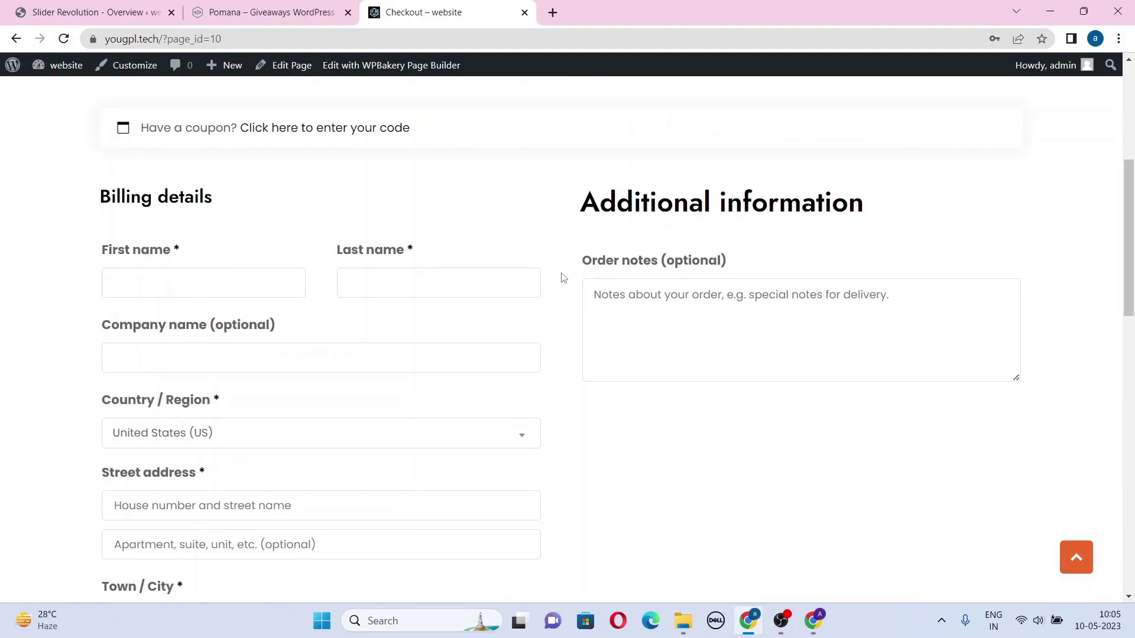
{"action": "scroll", "coordinate": [1131, 126], "scroll_direction": "up", "scroll_amount": 1}
{"action": "scroll", "coordinate": [1131, 177], "scroll_direction": "down", "scroll_amount": 2}
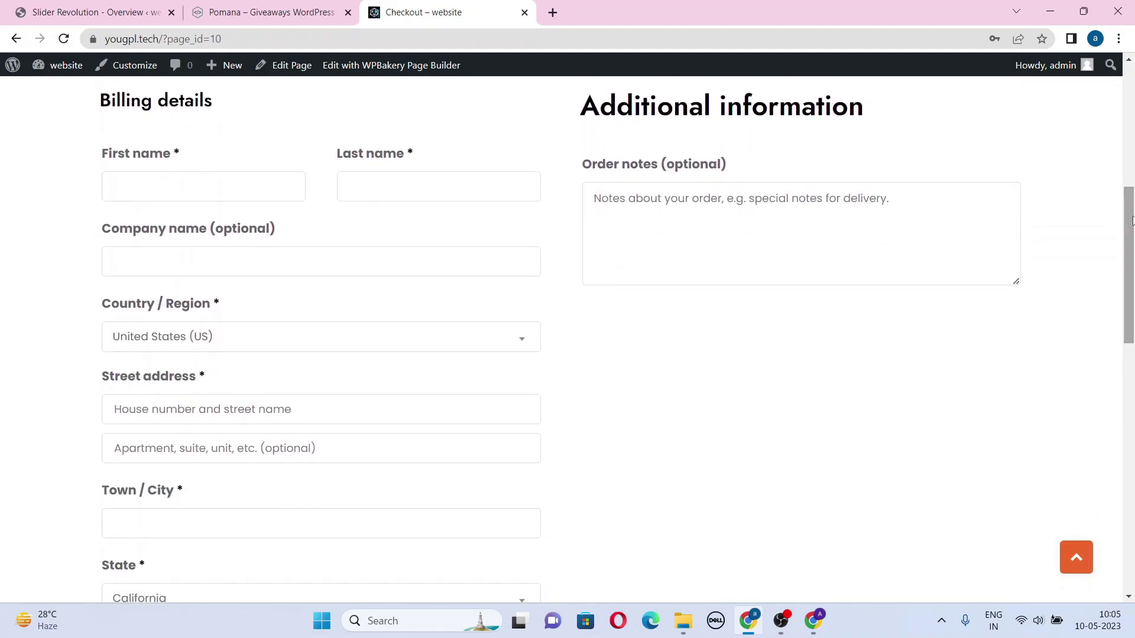
{"action": "scroll", "coordinate": [1132, 224], "scroll_direction": "down", "scroll_amount": 1}
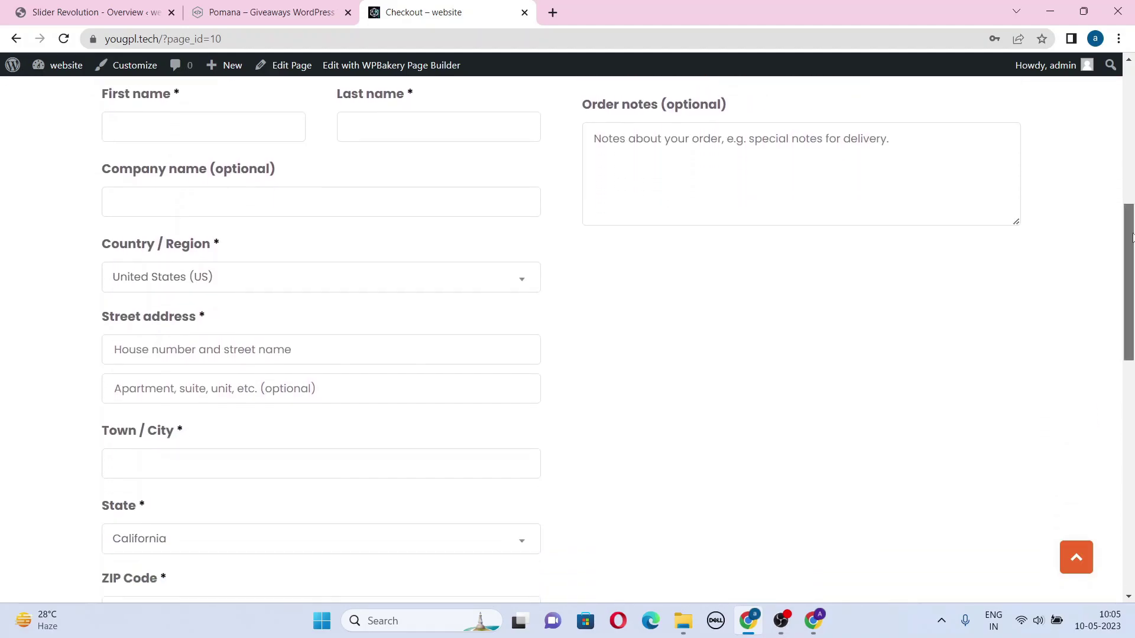
{"action": "scroll", "coordinate": [1132, 237], "scroll_direction": "down", "scroll_amount": 2}
{"action": "scroll", "coordinate": [1132, 236], "scroll_direction": "up", "scroll_amount": 4}
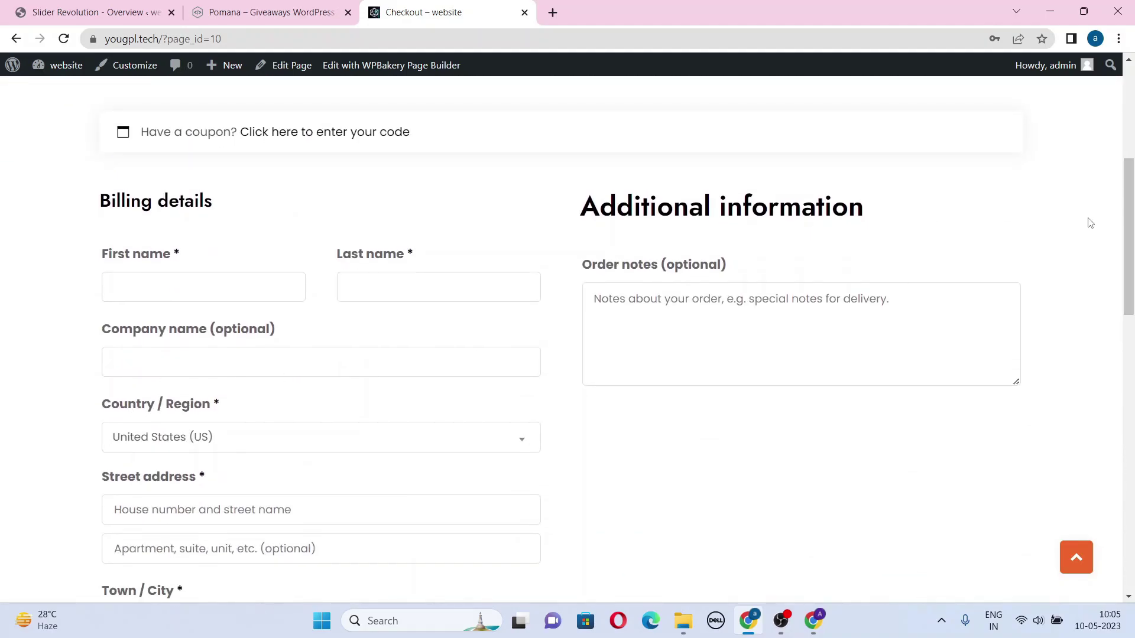
- Return to the browser tab with the slider editor and load the WordPress dashboard at yougpl.tech/wp-admin/ there
{"action": "left_click", "coordinate": [236, 6]}
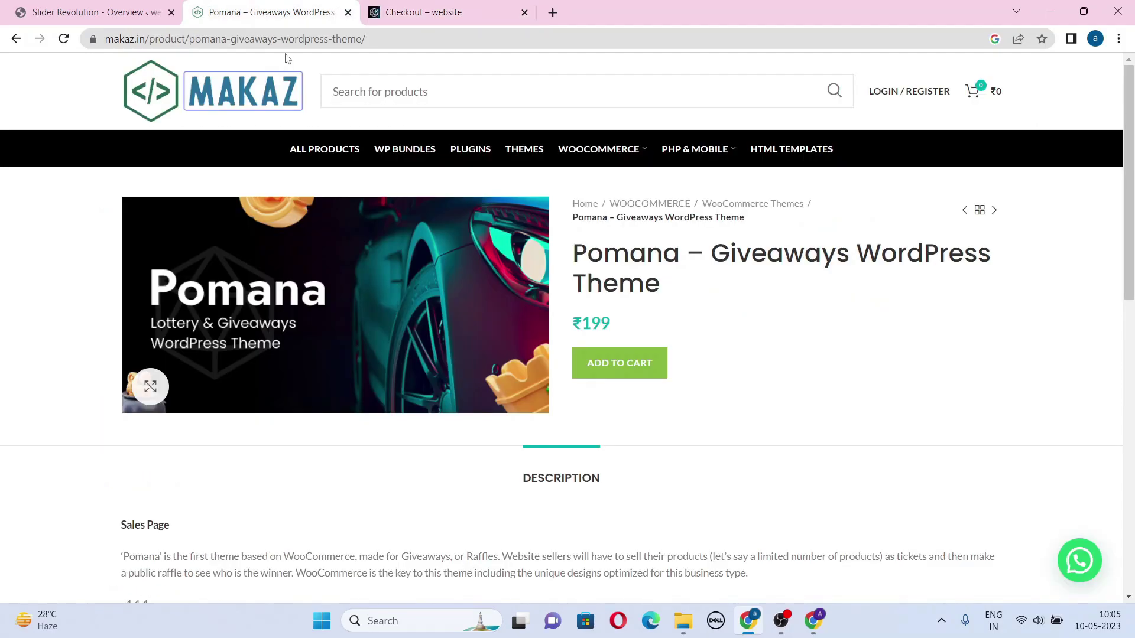
{"action": "left_click", "coordinate": [87, 4]}
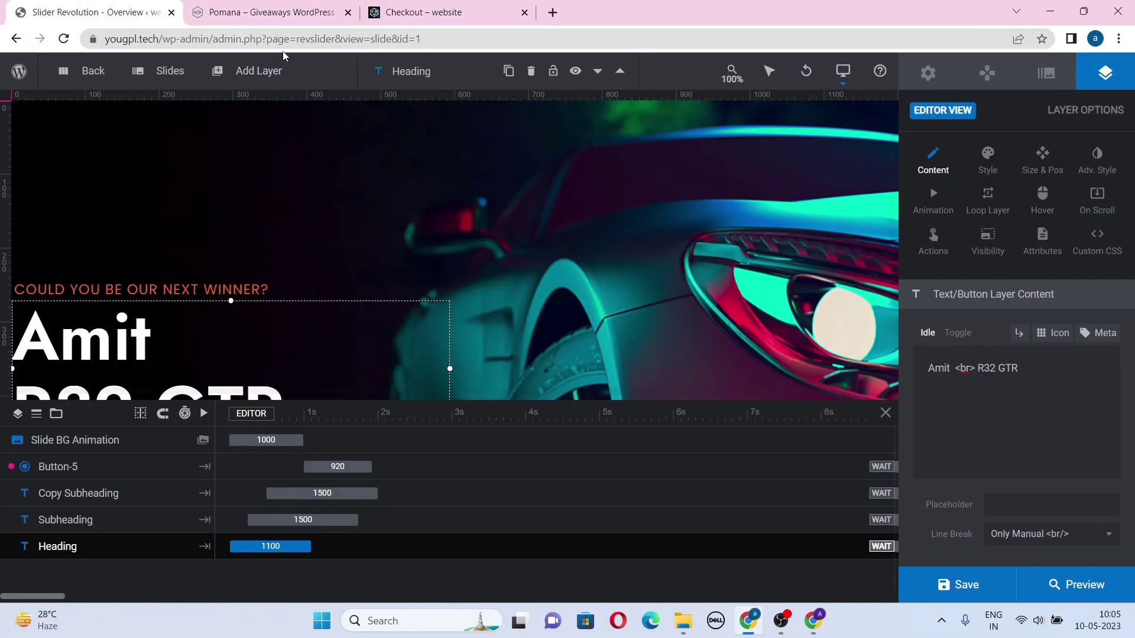
{"action": "left_click", "coordinate": [218, 38]}
{"action": "left_click_drag", "start_coordinate": [256, 39], "coordinate": [641, 75]}
{"action": "key", "text": "BackSpace"}
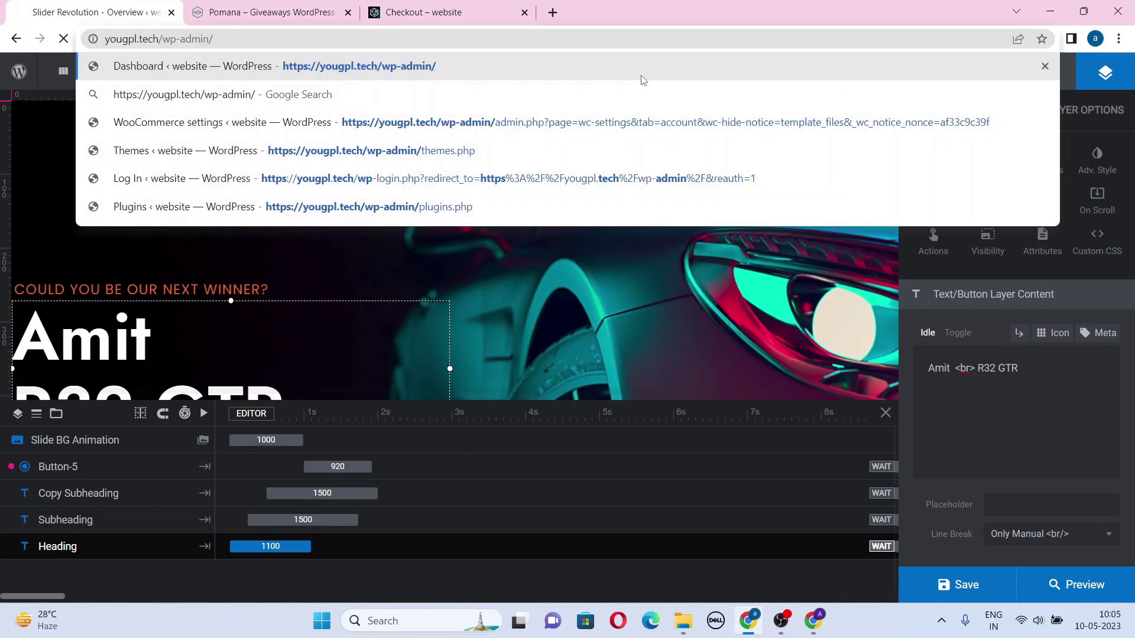
{"action": "key", "text": "Return"}
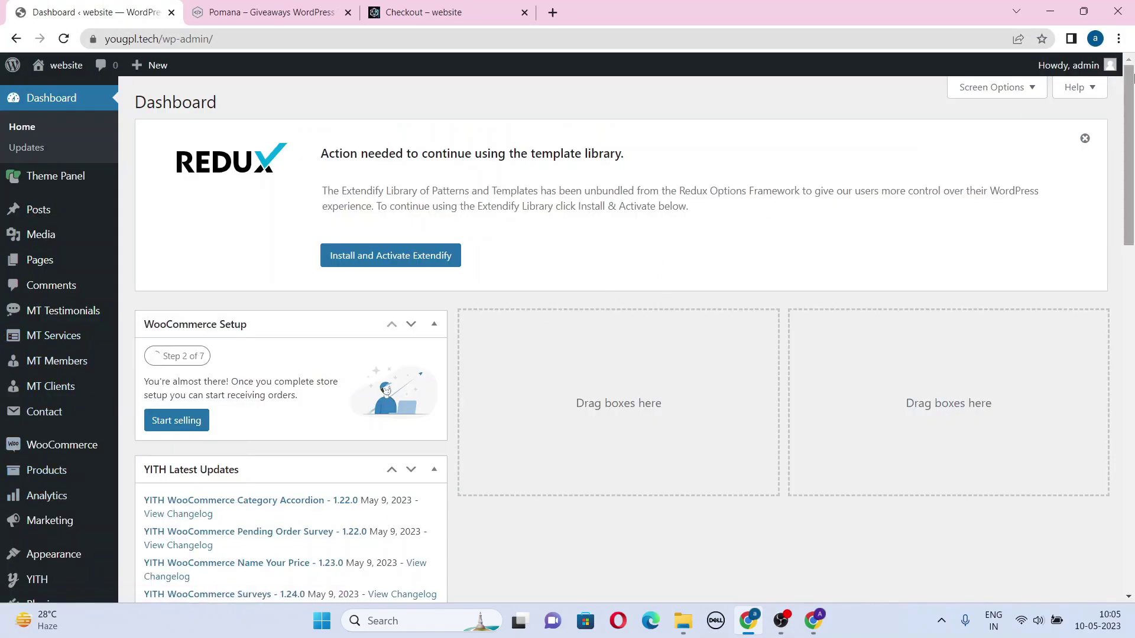
- Search the new plugins for "checkout", then install and activate Checkout Field Editor (Checkout Manager) for WooCommerce by ThemeHigh
{"action": "left_click_drag", "start_coordinate": [1132, 95], "coordinate": [1132, 249]}
{"action": "mouse_move", "coordinate": [42, 384]}
{"action": "left_click", "coordinate": [161, 410]}
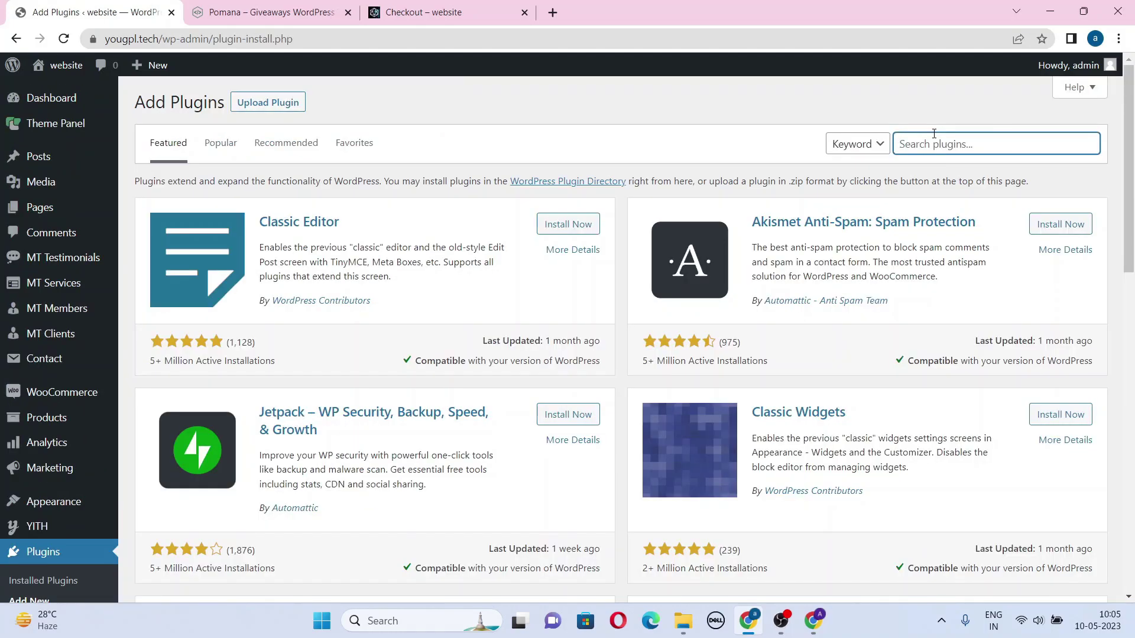
{"action": "type", "text": "checkout"}
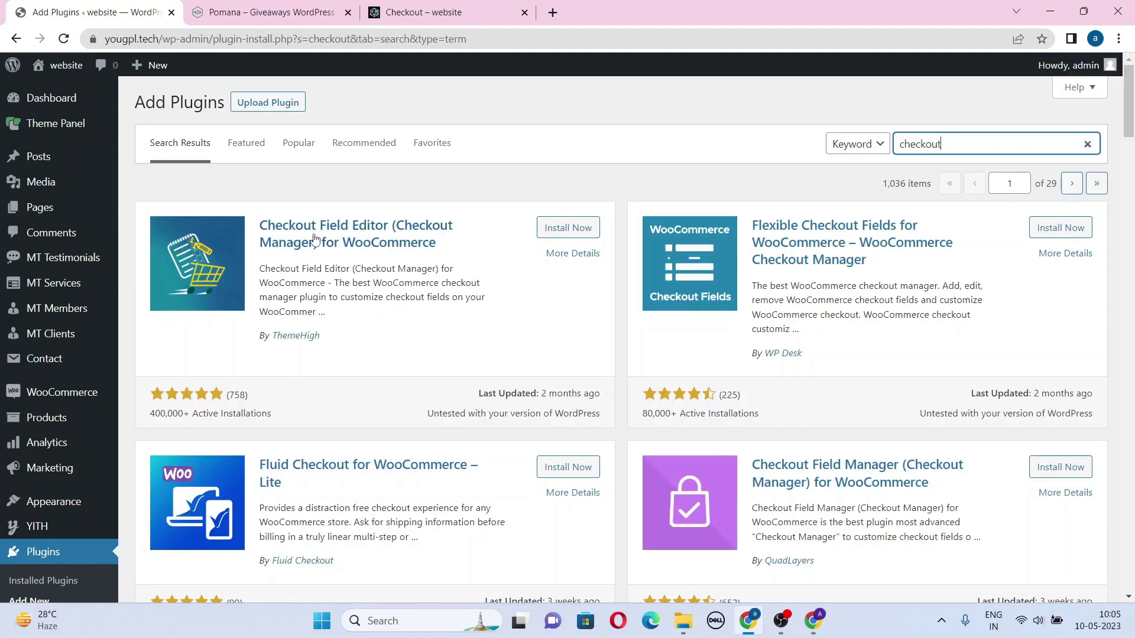
{"action": "left_click", "coordinate": [577, 231]}
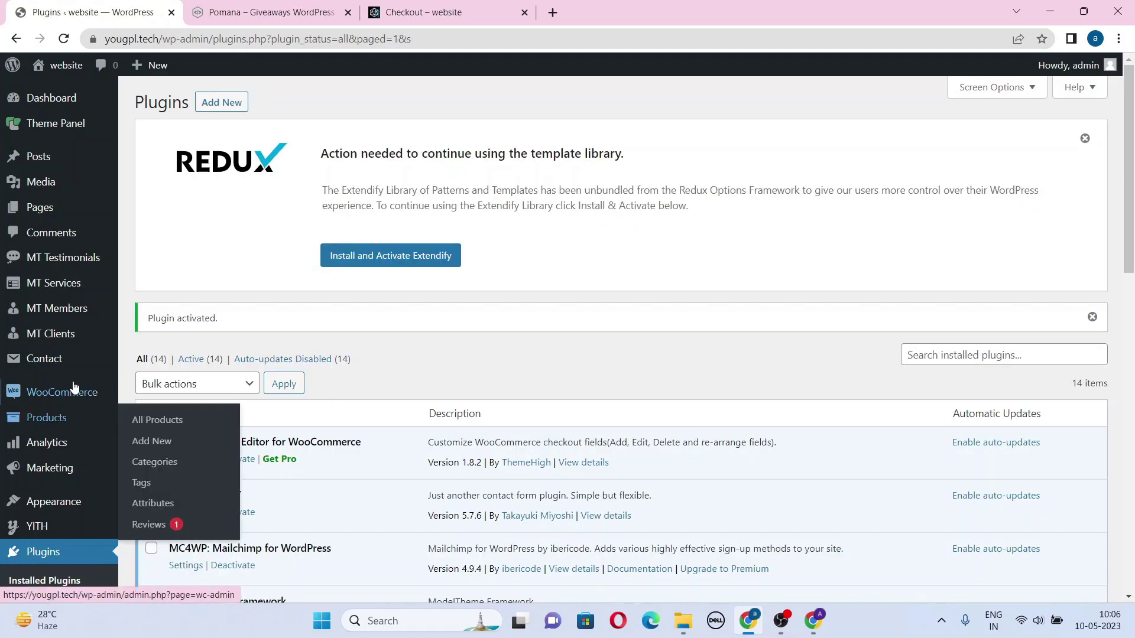
- In WooCommerce's checkout form, remove the company, country, both address, city, state and postcode billing fields and save the changes
{"action": "mouse_move", "coordinate": [65, 400]}
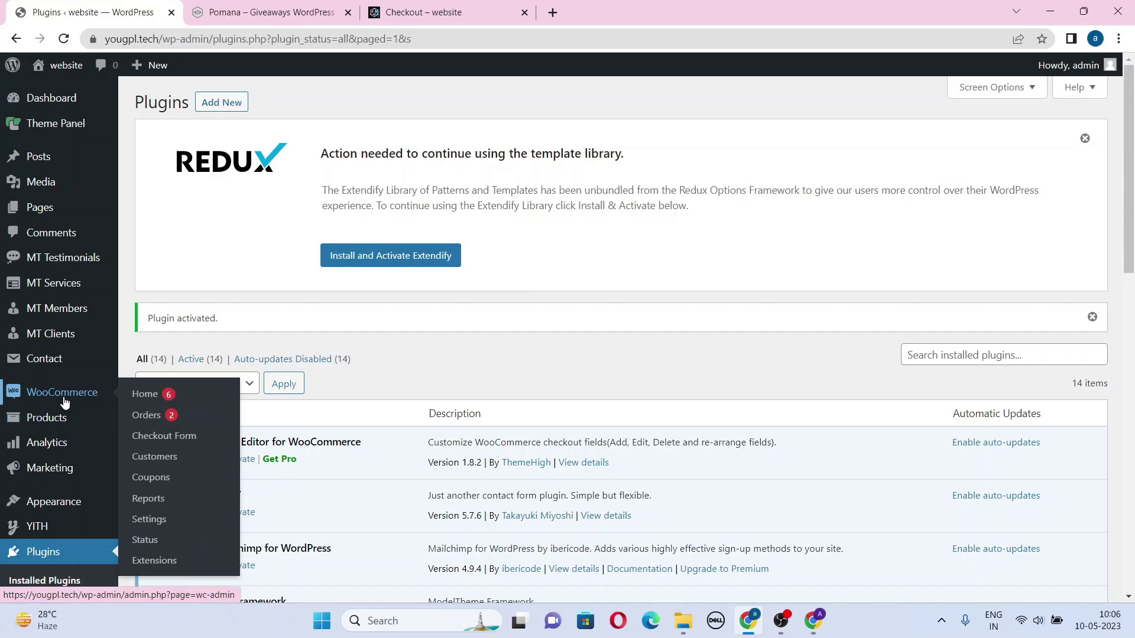
{"action": "left_click", "coordinate": [158, 437]}
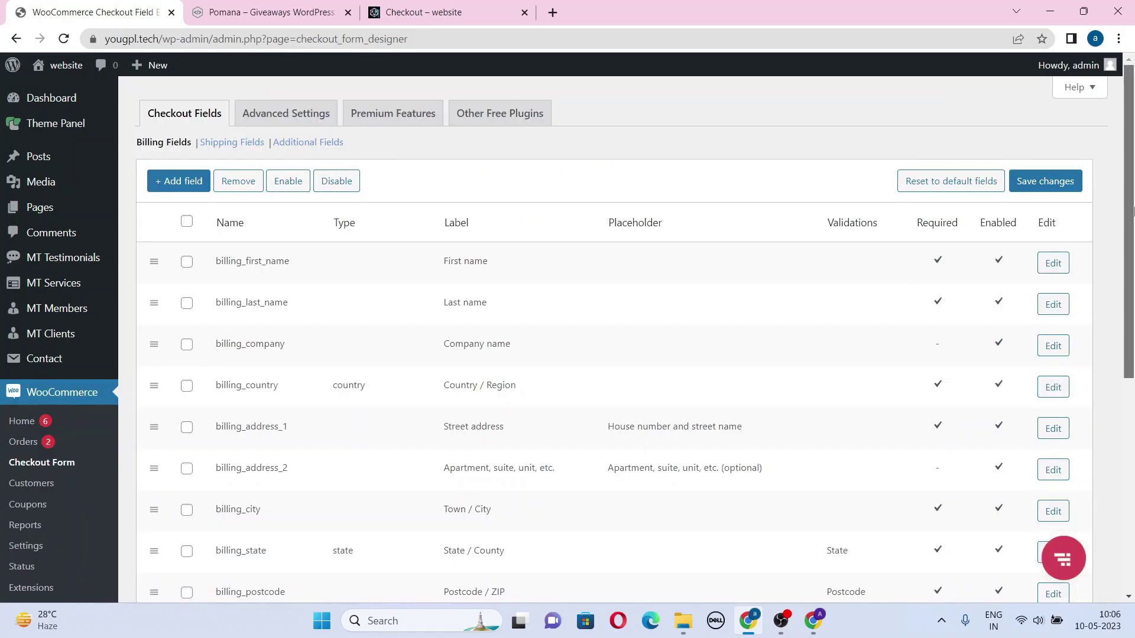
{"action": "left_click_drag", "start_coordinate": [1132, 209], "coordinate": [1132, 241]}
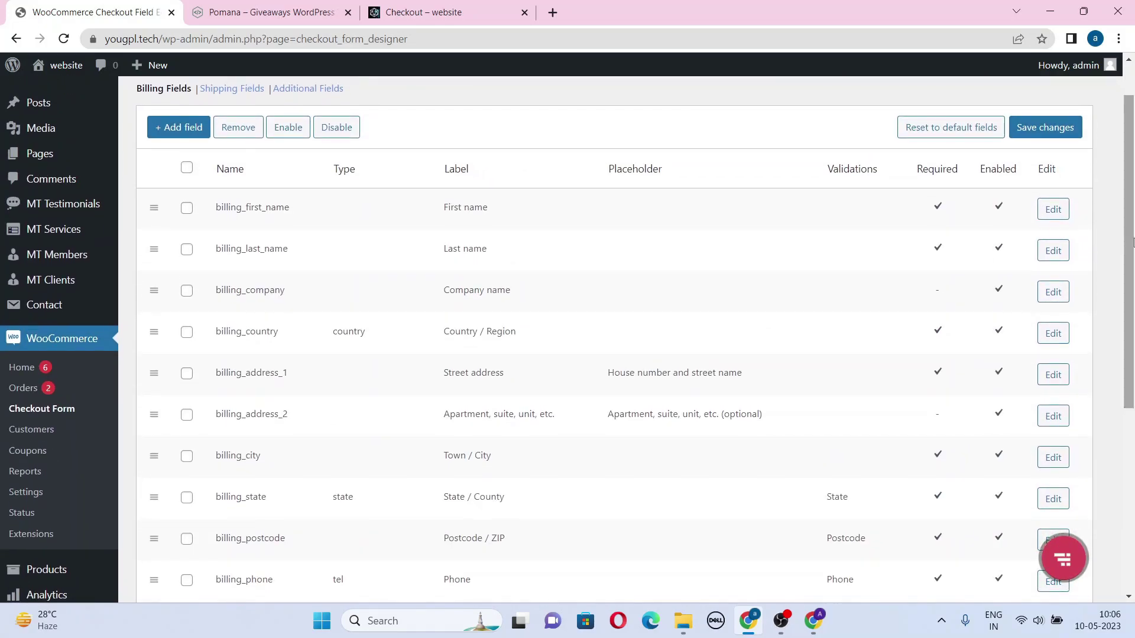
{"action": "left_click", "coordinate": [187, 292]}
{"action": "left_click", "coordinate": [187, 333]}
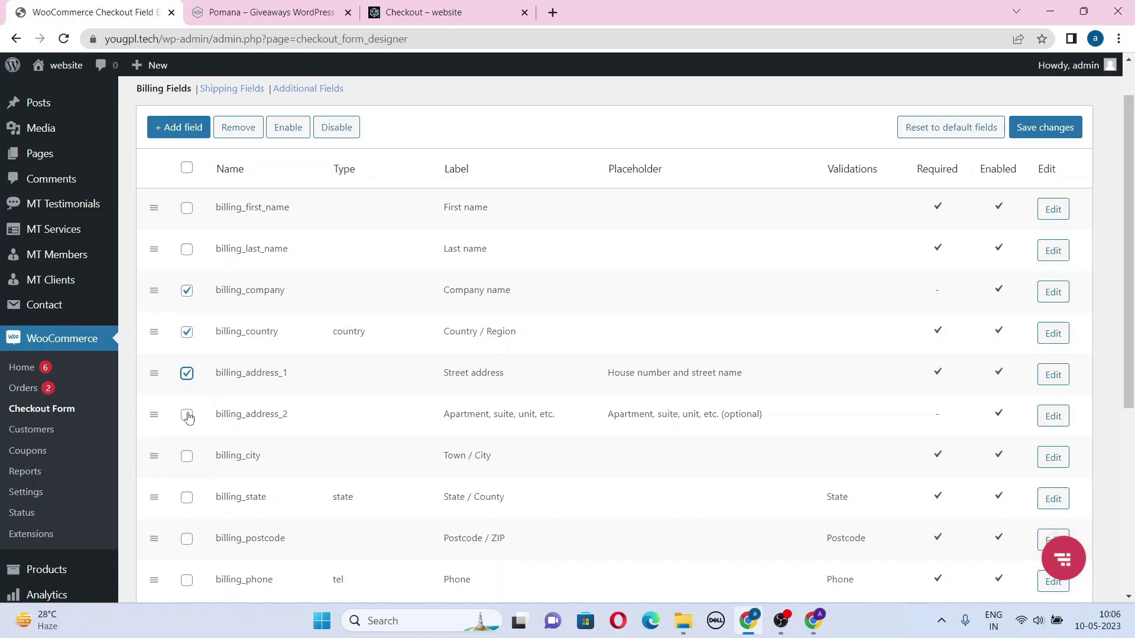
{"action": "left_click", "coordinate": [187, 498]}
{"action": "left_click", "coordinate": [187, 544]}
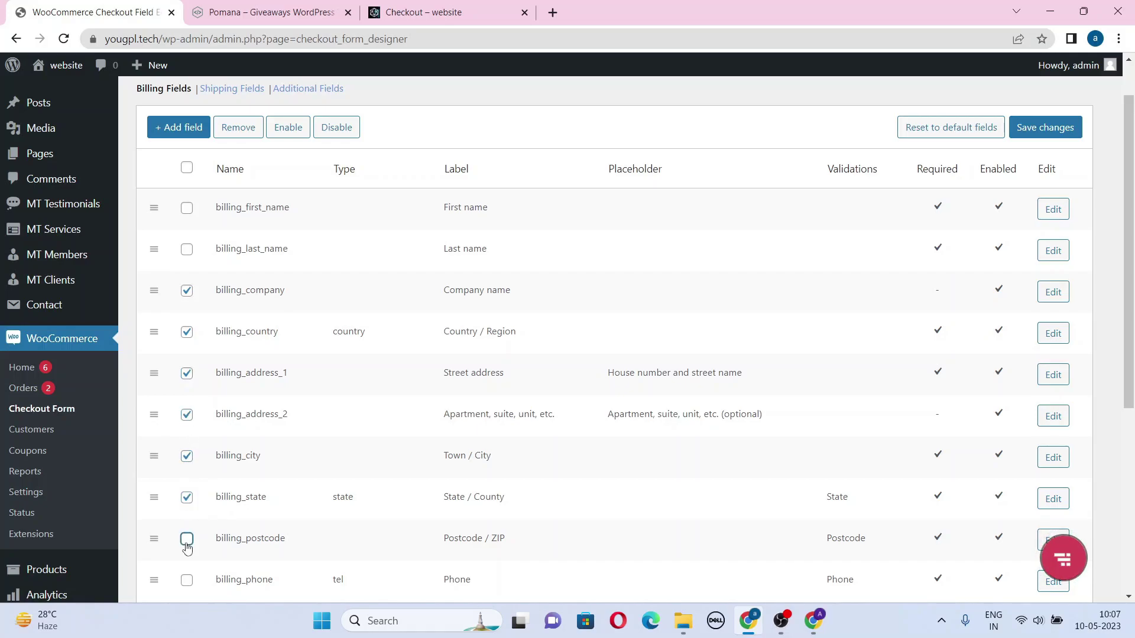
{"action": "scroll", "coordinate": [275, 405], "scroll_direction": "down", "scroll_amount": 3}
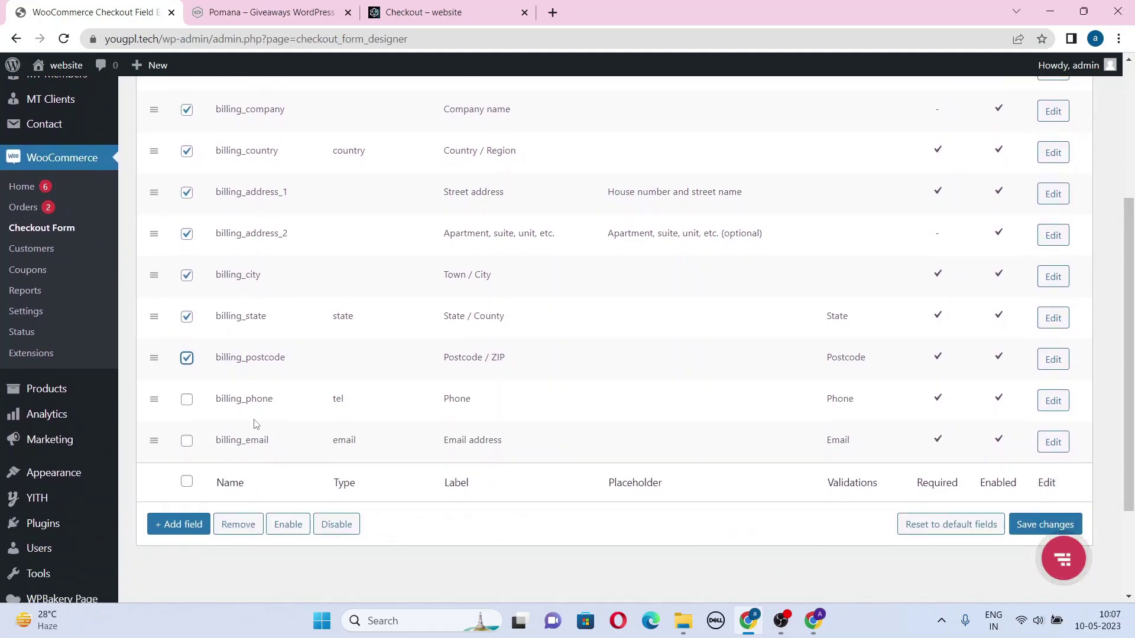
{"action": "left_click", "coordinate": [243, 527]}
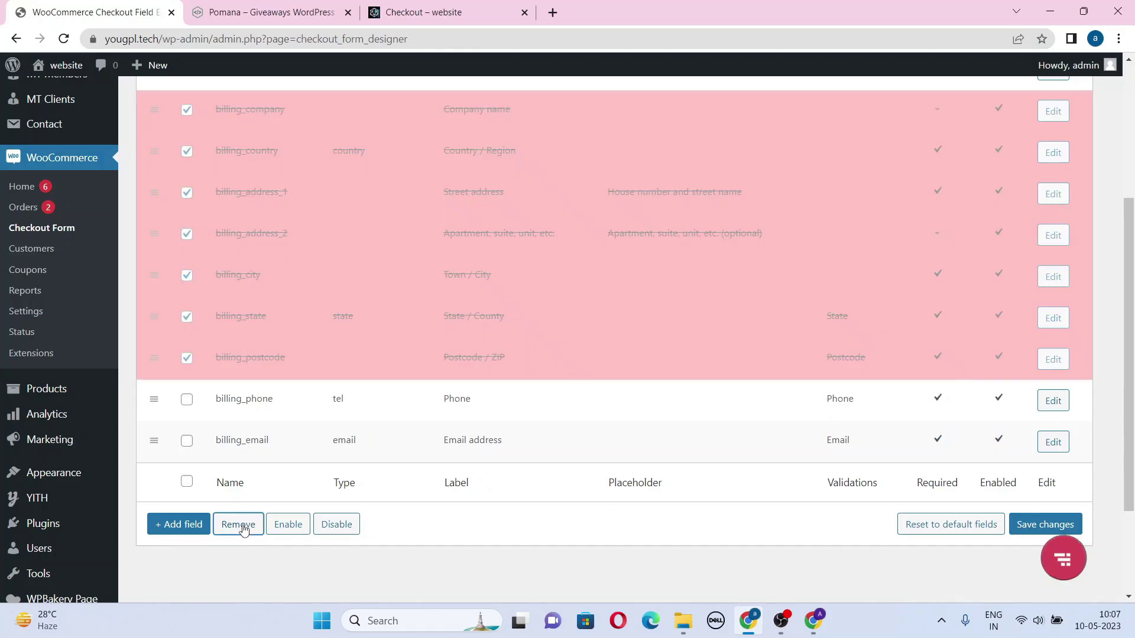
{"action": "left_click", "coordinate": [1041, 525]}
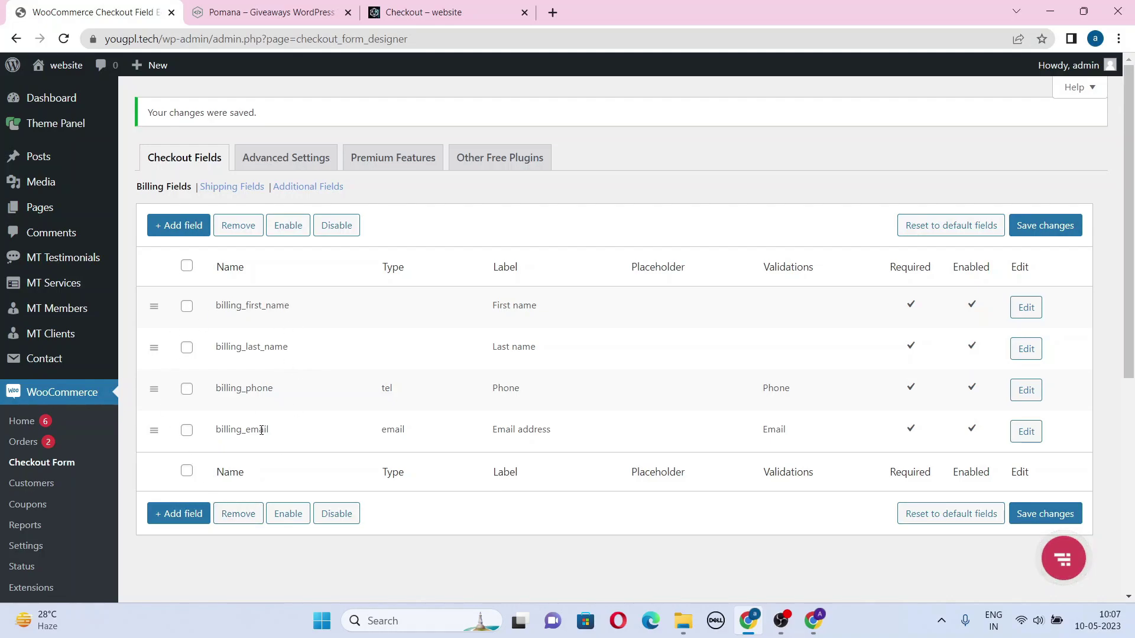
- Remove the order_comments field from the checkout form's additional fields and save the changes
{"action": "left_click", "coordinate": [308, 187]}
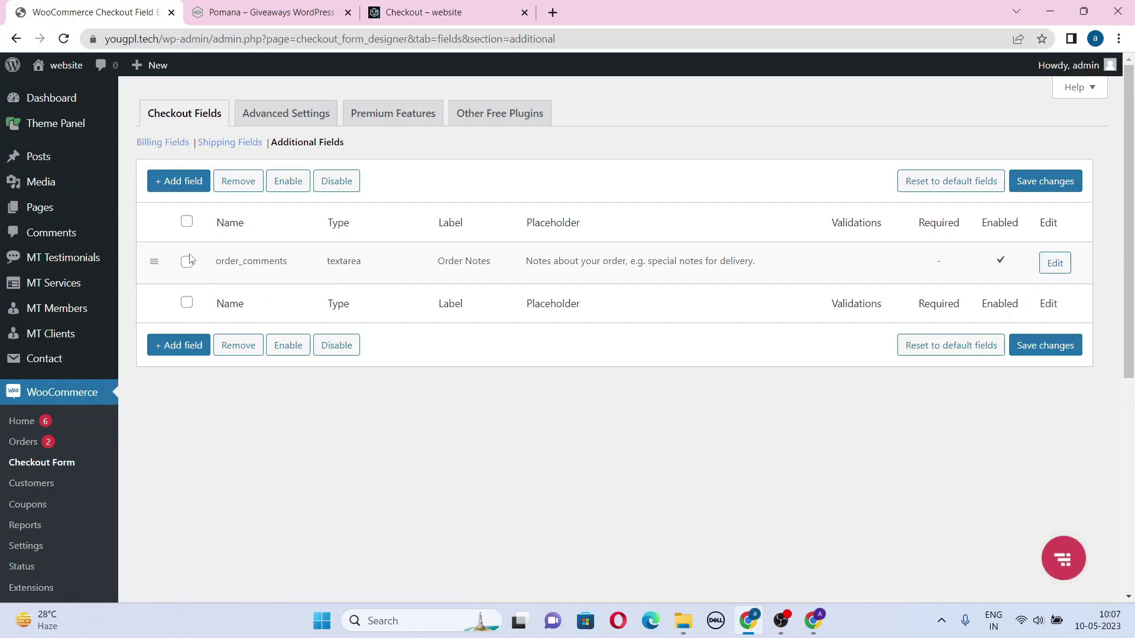
{"action": "left_click", "coordinate": [239, 348]}
{"action": "left_click", "coordinate": [1036, 349]}
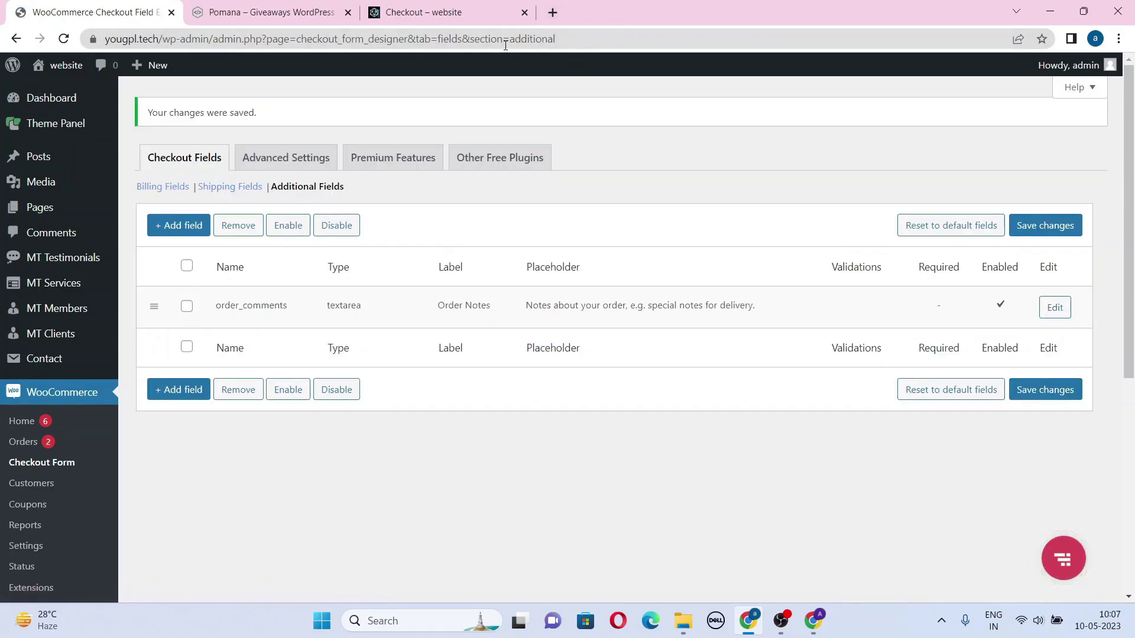
- Return to the site's checkout page, reload it and check which billing and additional fields it asks for
{"action": "left_click", "coordinate": [474, 15]}
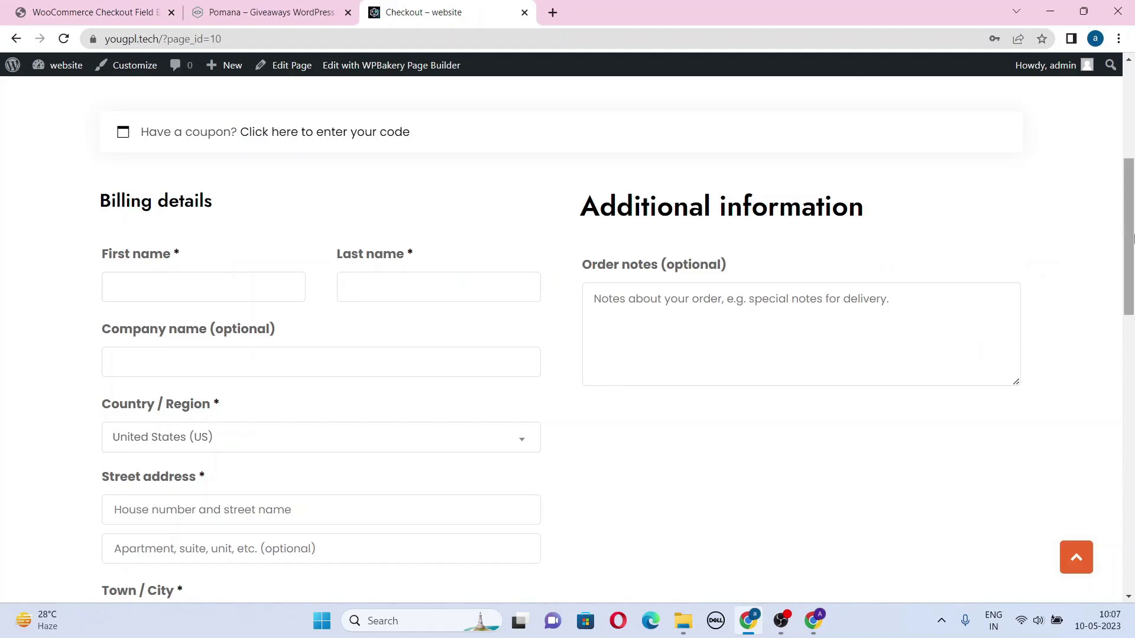
{"action": "left_click_drag", "start_coordinate": [1130, 267], "coordinate": [1132, 213]}
{"action": "scroll", "coordinate": [1132, 213], "scroll_direction": "down", "scroll_amount": 3}
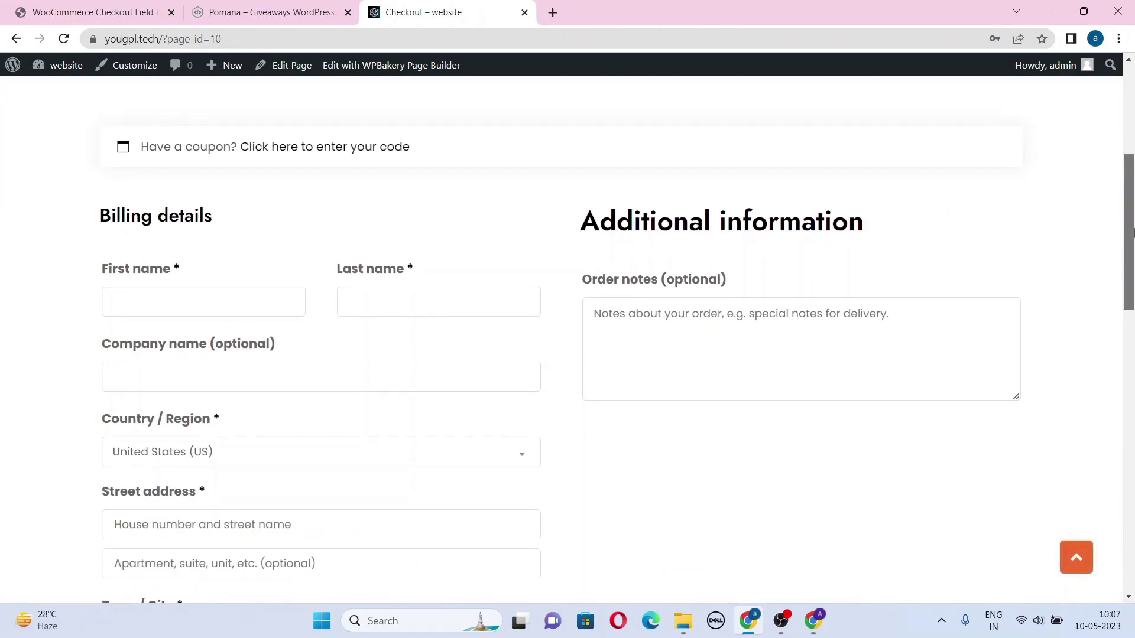
{"action": "scroll", "coordinate": [1132, 234], "scroll_direction": "down", "scroll_amount": 2}
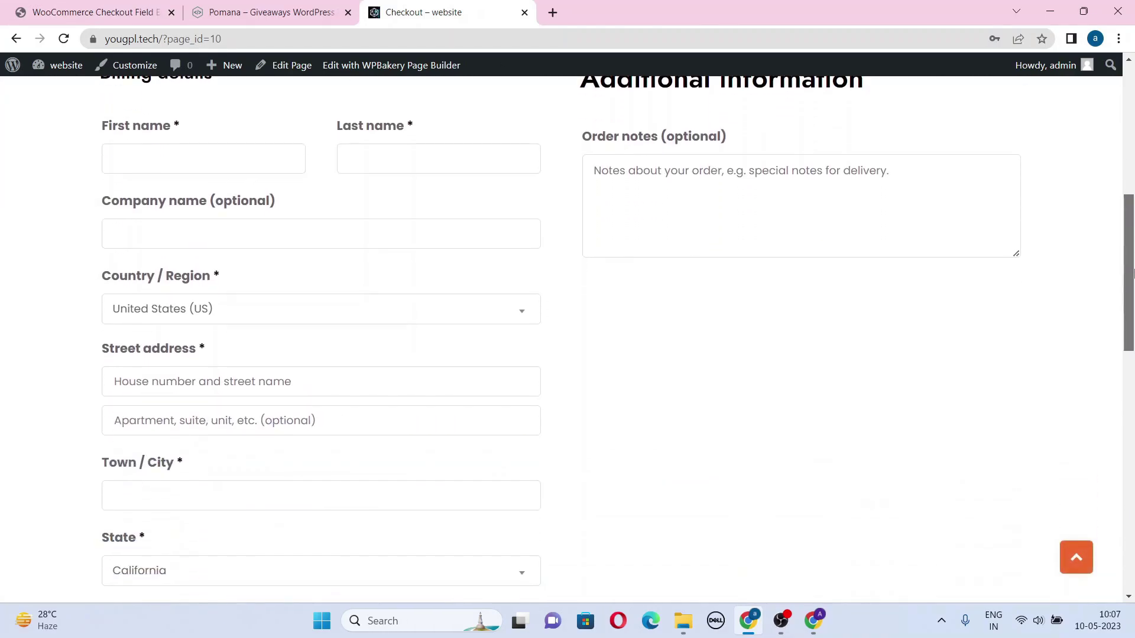
{"action": "left_click", "coordinate": [64, 38]}
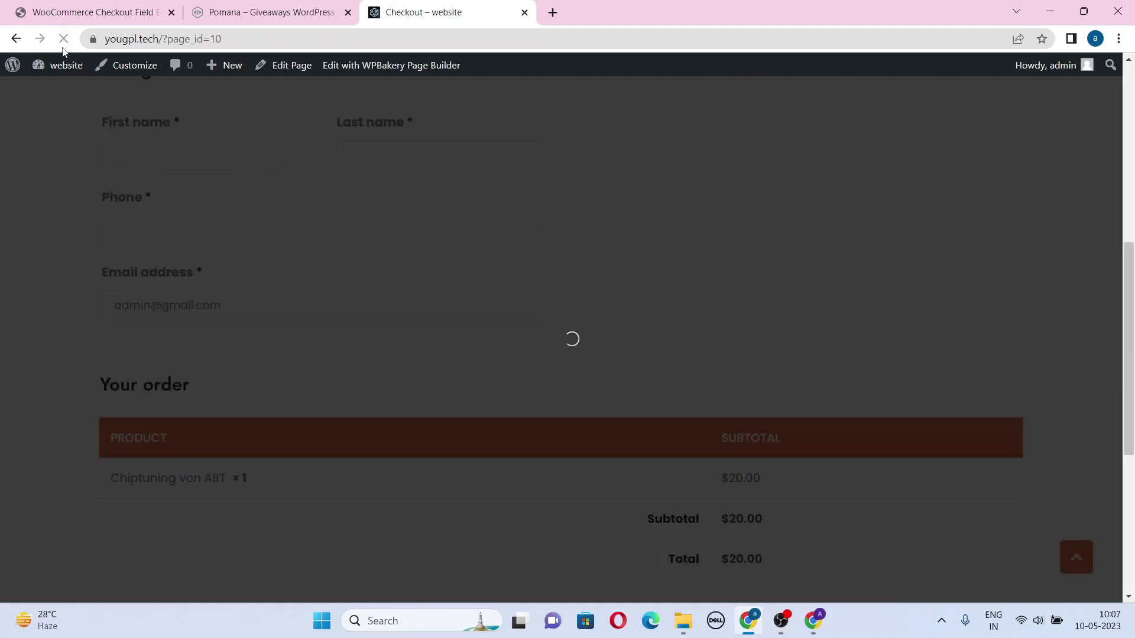
{"action": "scroll", "coordinate": [1132, 204], "scroll_direction": "up", "scroll_amount": 3}
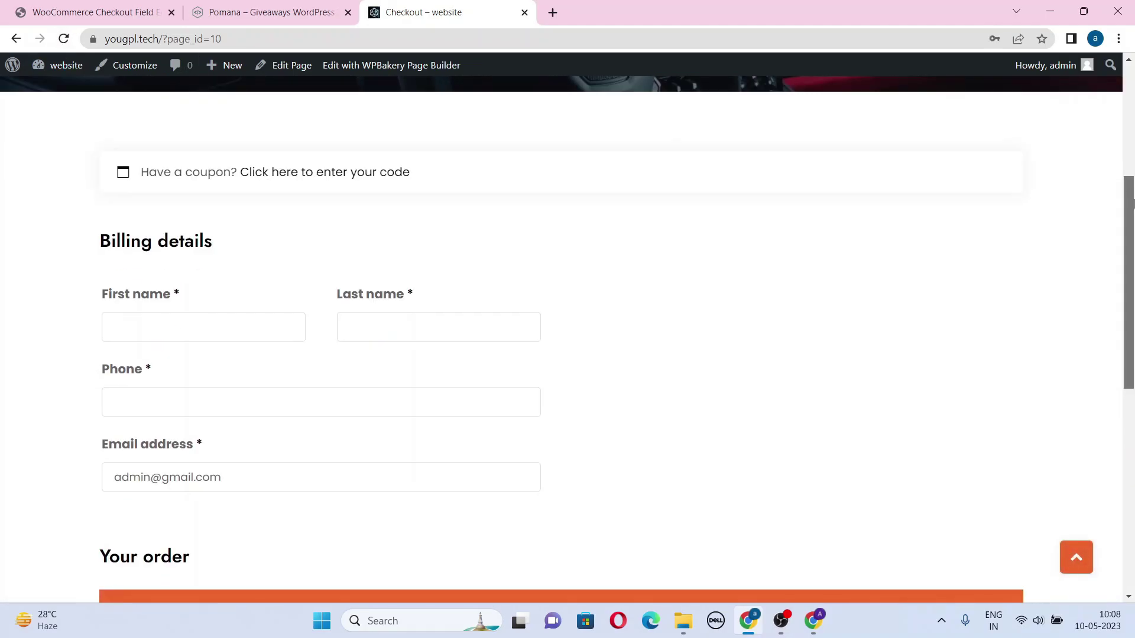
- Examine the rest of the checkout page, from the billing details through the order summary to the payment section
{"action": "left_click_drag", "start_coordinate": [1133, 204], "coordinate": [318, 266]}
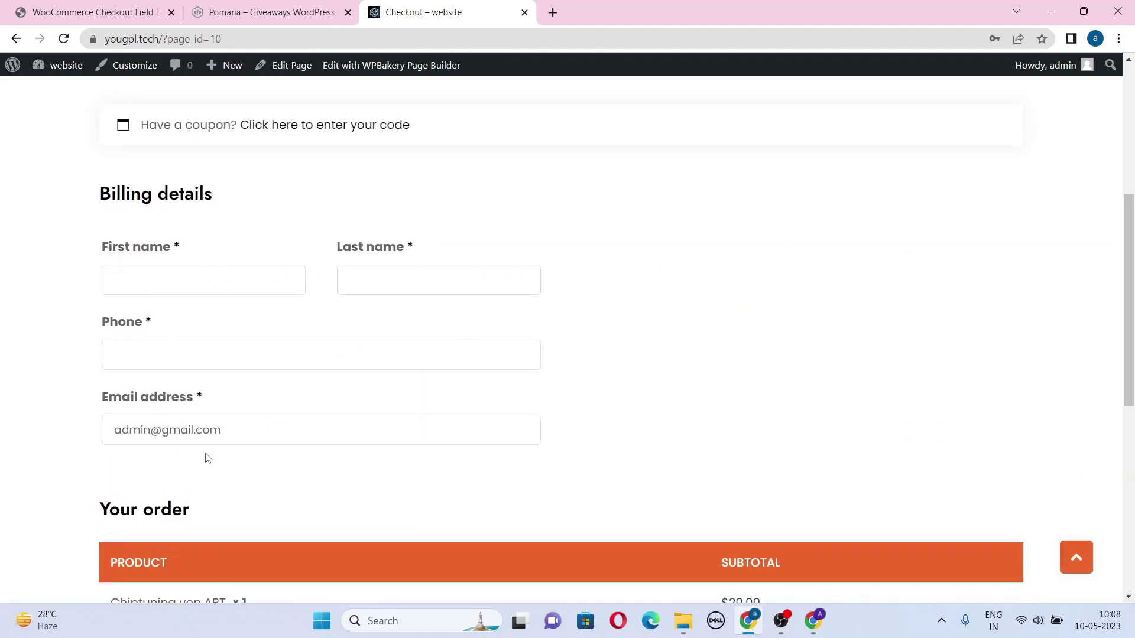
{"action": "left_click_drag", "start_coordinate": [1133, 270], "coordinate": [1132, 402]}
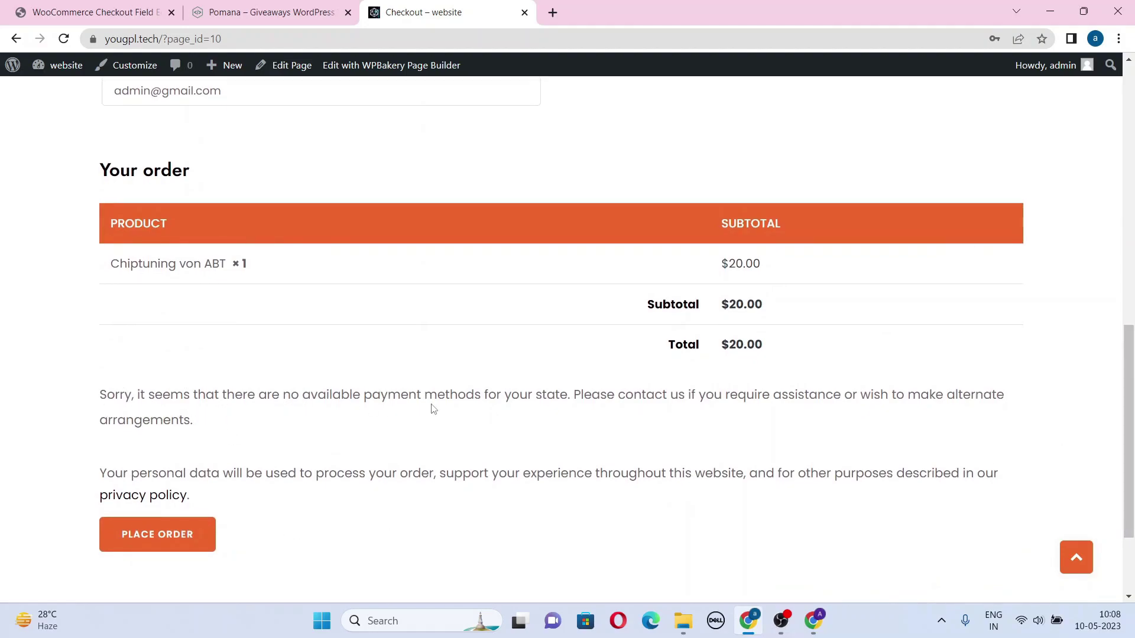
{"action": "left_click_drag", "start_coordinate": [1132, 366], "coordinate": [1133, 399]}
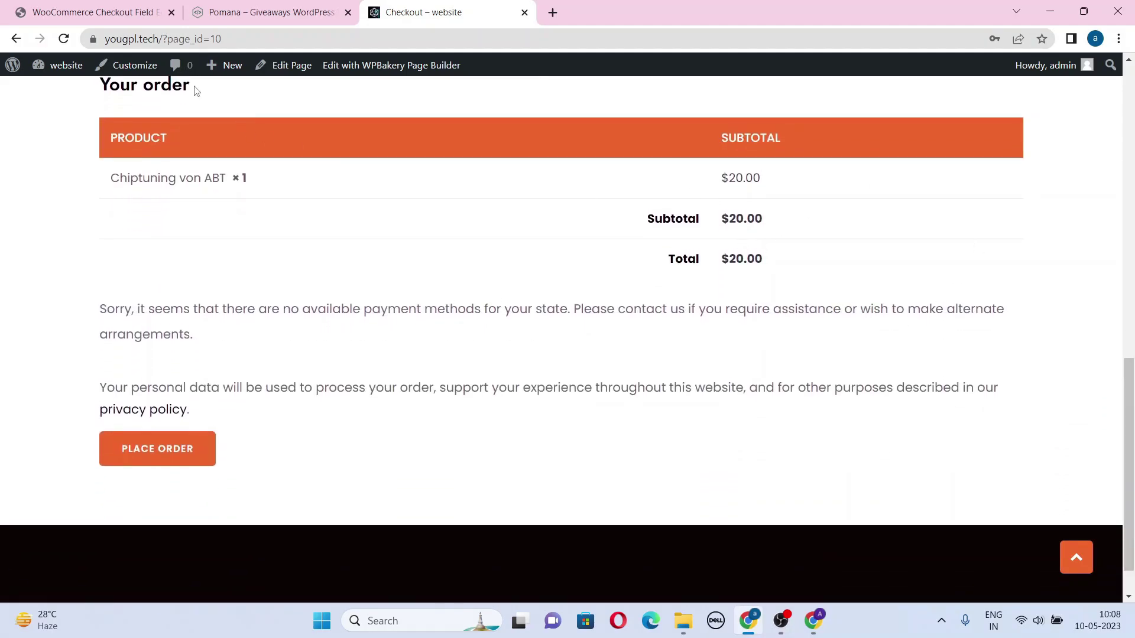
- In WooCommerce's payment settings, enable Direct bank transfer, Check payments and Cash on delivery, and save the changes
{"action": "left_click", "coordinate": [59, 8]}
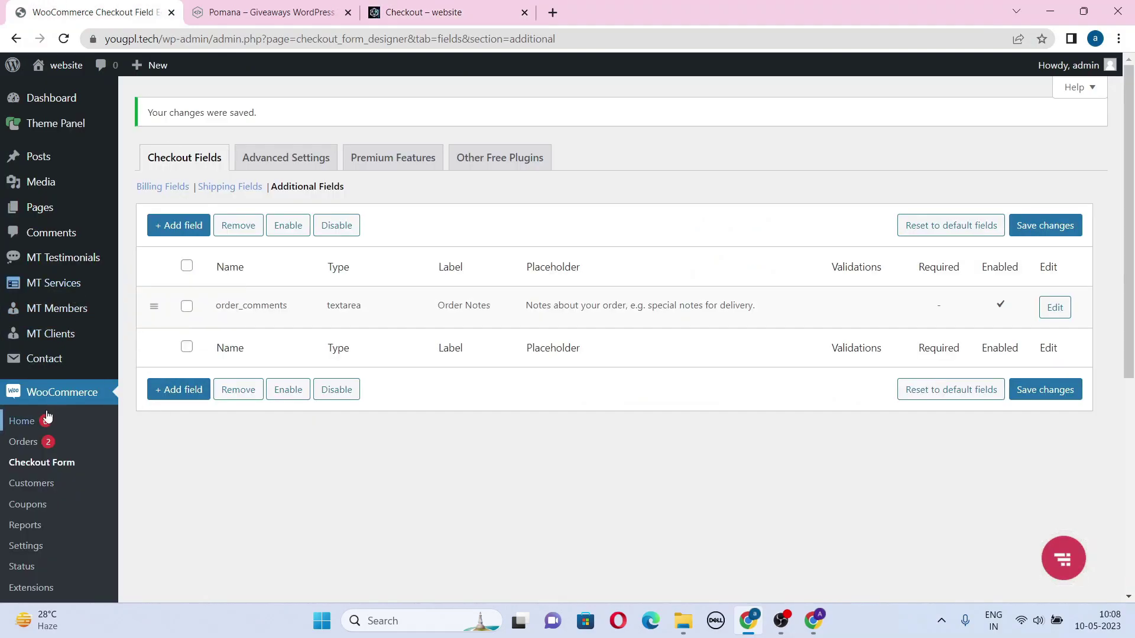
{"action": "left_click", "coordinate": [31, 548]}
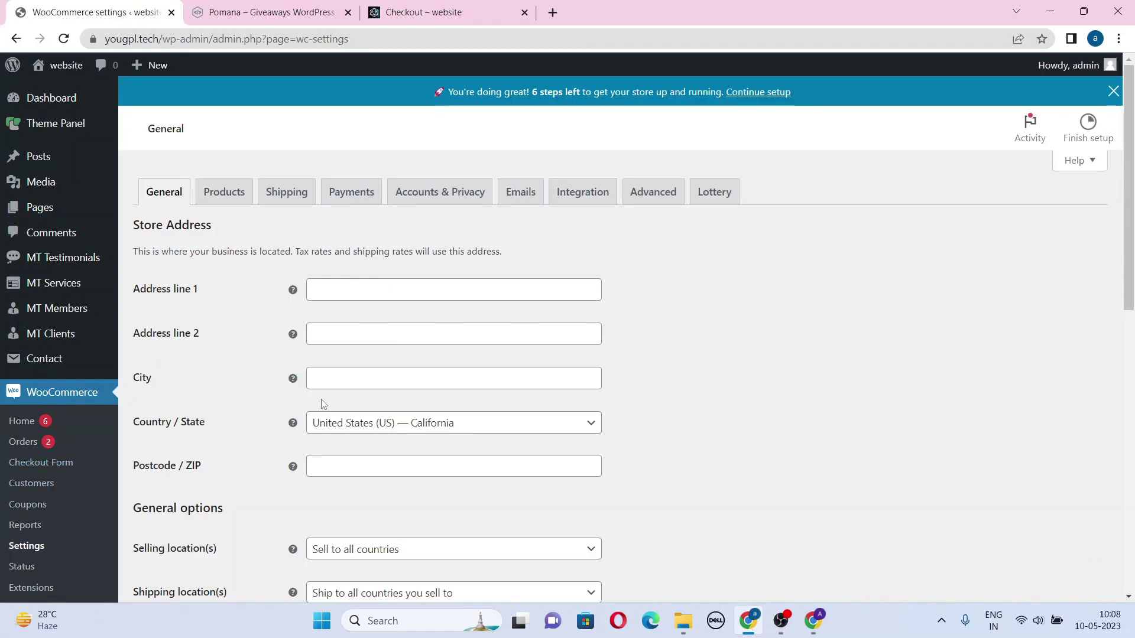
{"action": "left_click", "coordinate": [362, 193]}
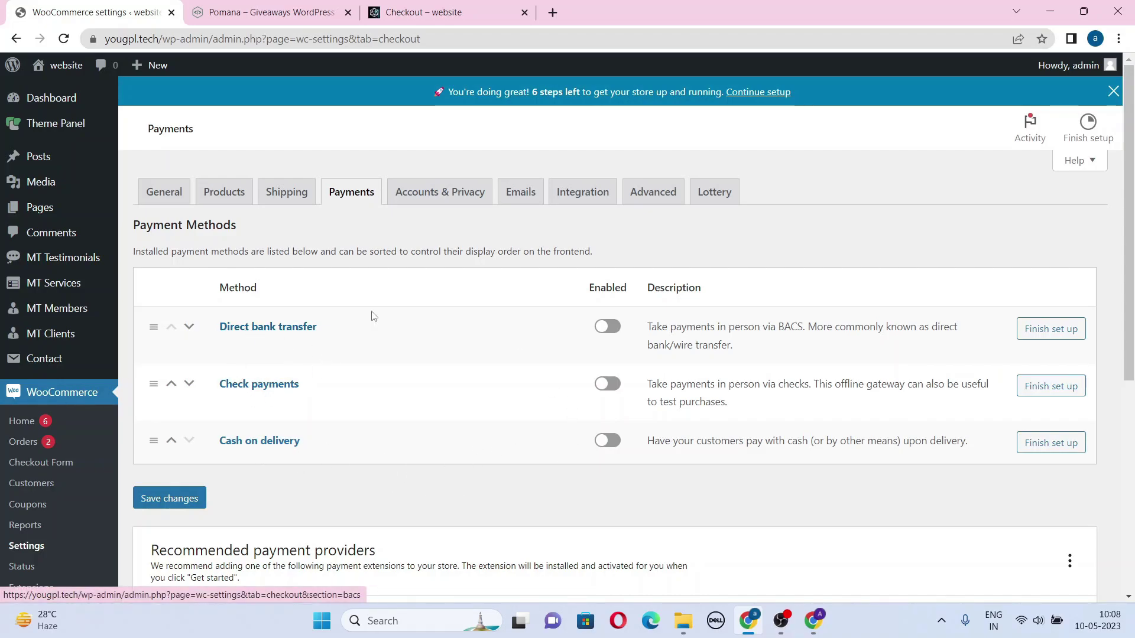
{"action": "left_click", "coordinate": [607, 327]}
{"action": "left_click", "coordinate": [610, 385]}
{"action": "left_click", "coordinate": [614, 443]}
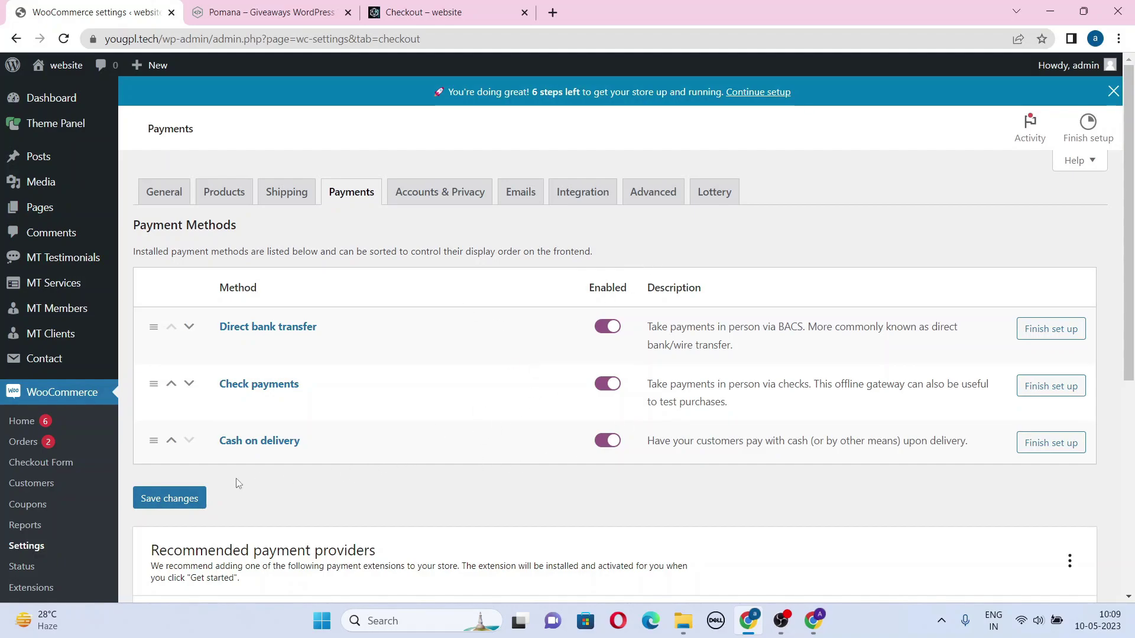
{"action": "left_click", "coordinate": [195, 495]}
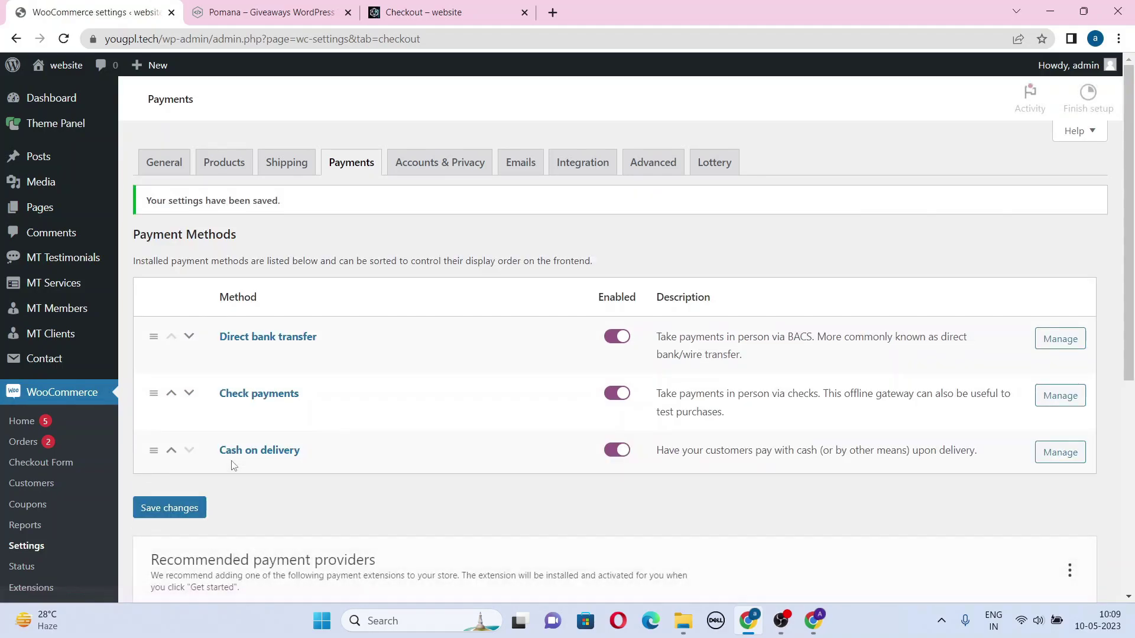
- Return to the site's checkout page, reload it and choose Check payments as the payment method
{"action": "left_click", "coordinate": [277, 3]}
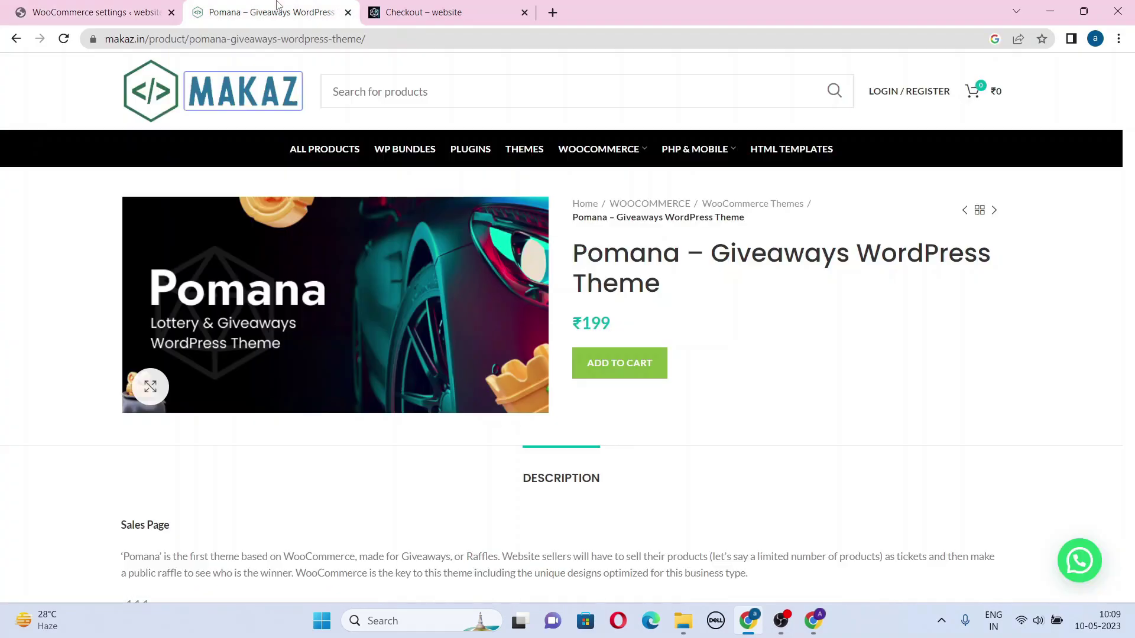
{"action": "left_click", "coordinate": [435, 9]}
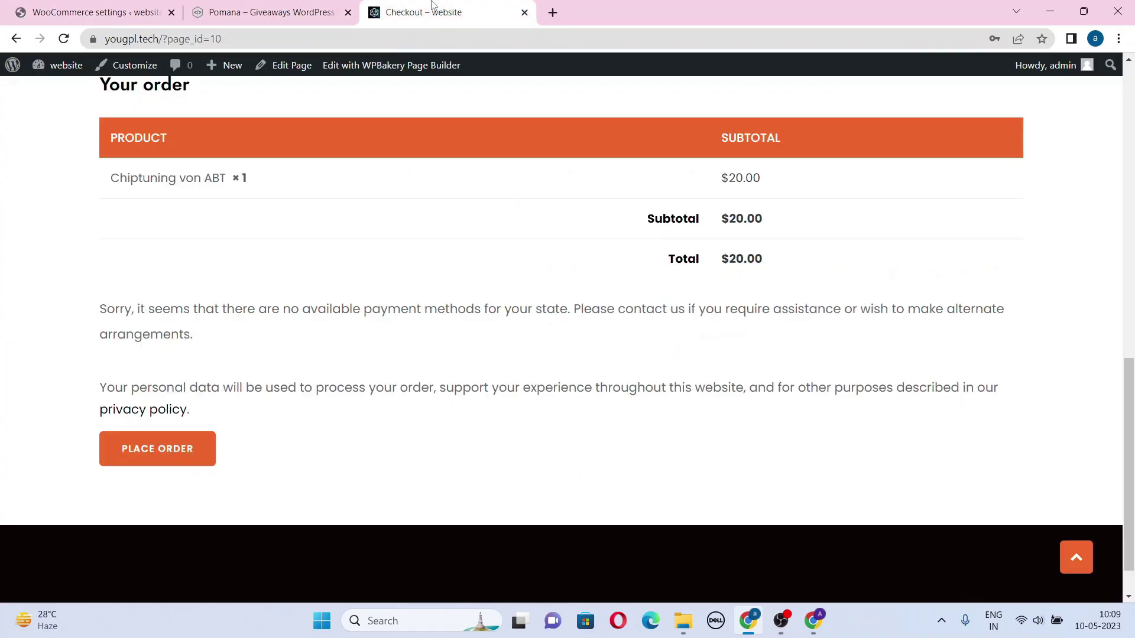
{"action": "left_click", "coordinate": [63, 39]}
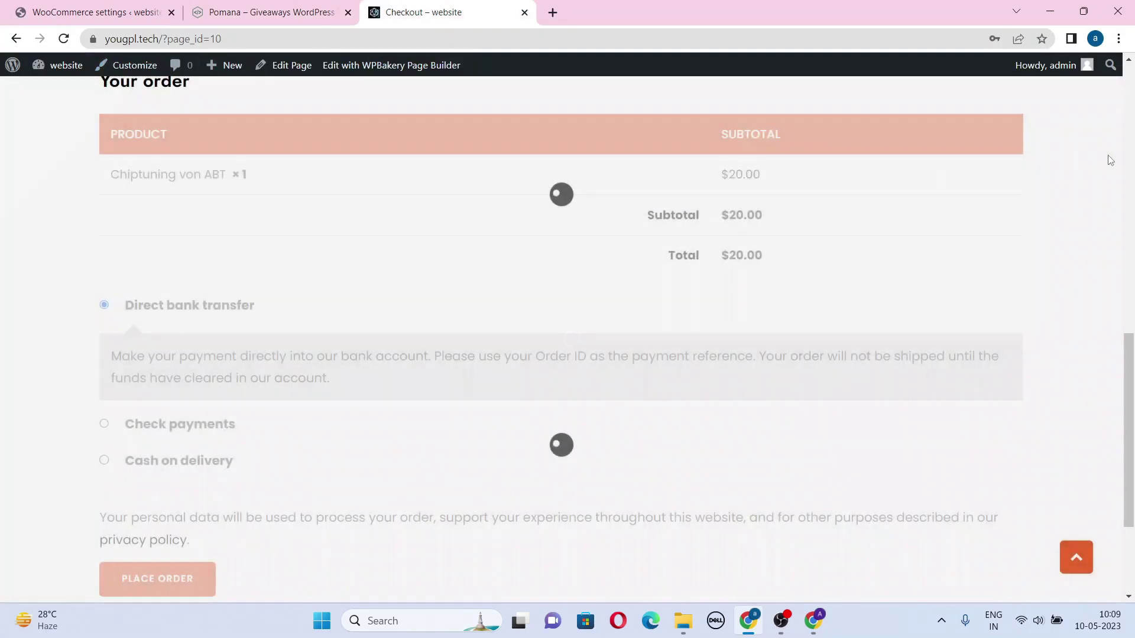
{"action": "left_click_drag", "start_coordinate": [1129, 384], "coordinate": [1133, 303]}
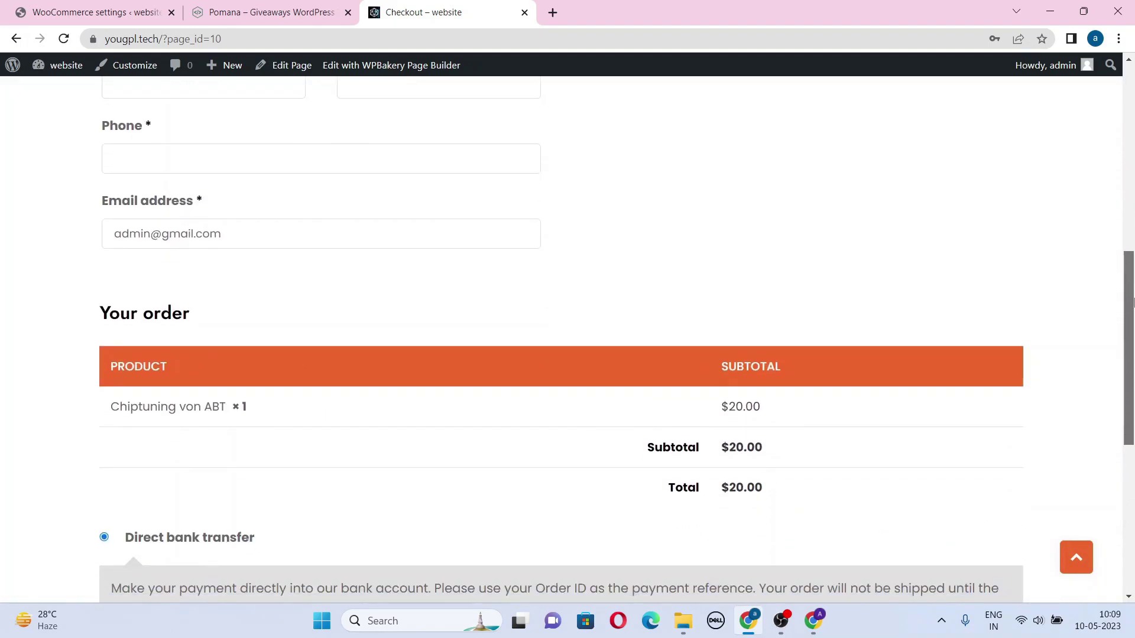
{"action": "scroll", "coordinate": [1132, 302], "scroll_direction": "down", "scroll_amount": 4}
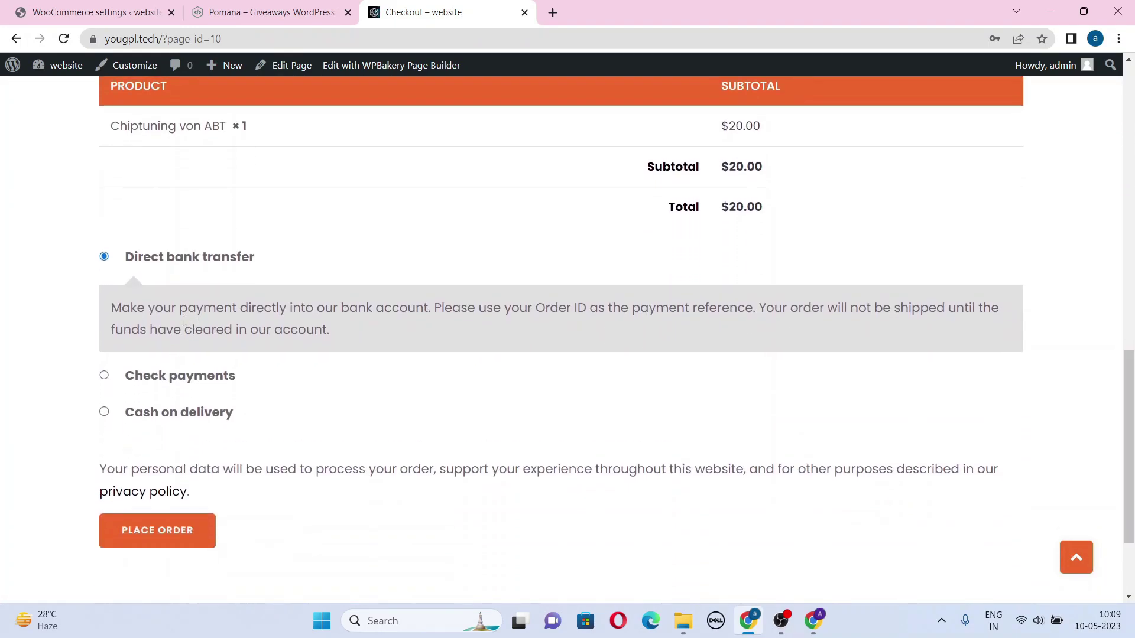
{"action": "left_click", "coordinate": [134, 381]}
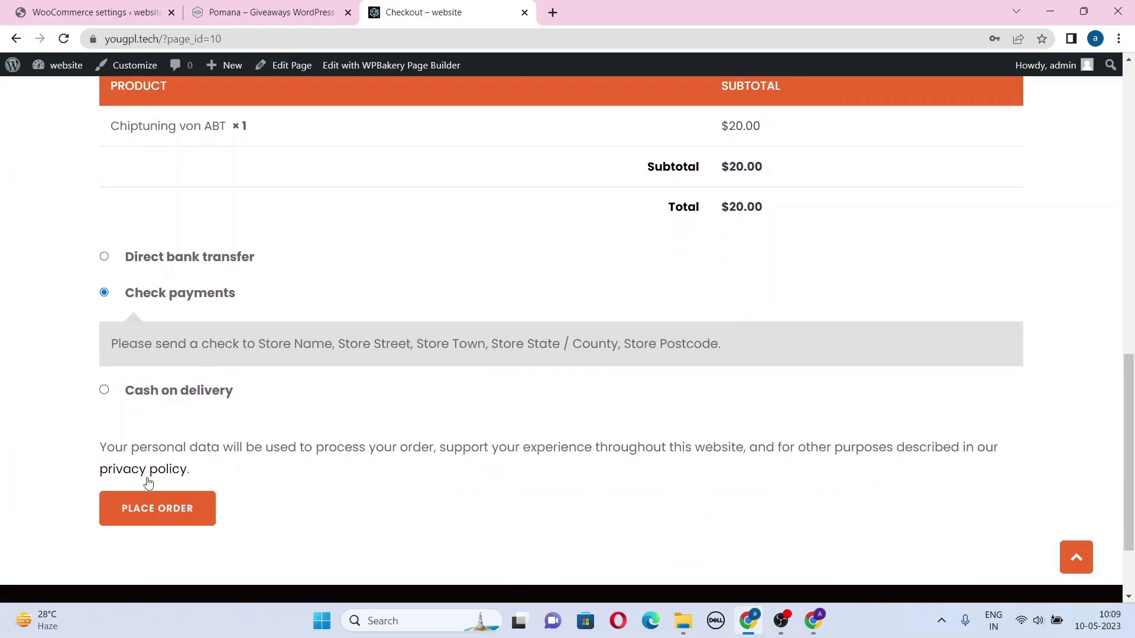
- Fill in the customer's first name, last name and phone number in the billing details and place the order
{"action": "left_click_drag", "start_coordinate": [1133, 374], "coordinate": [1131, 179]}
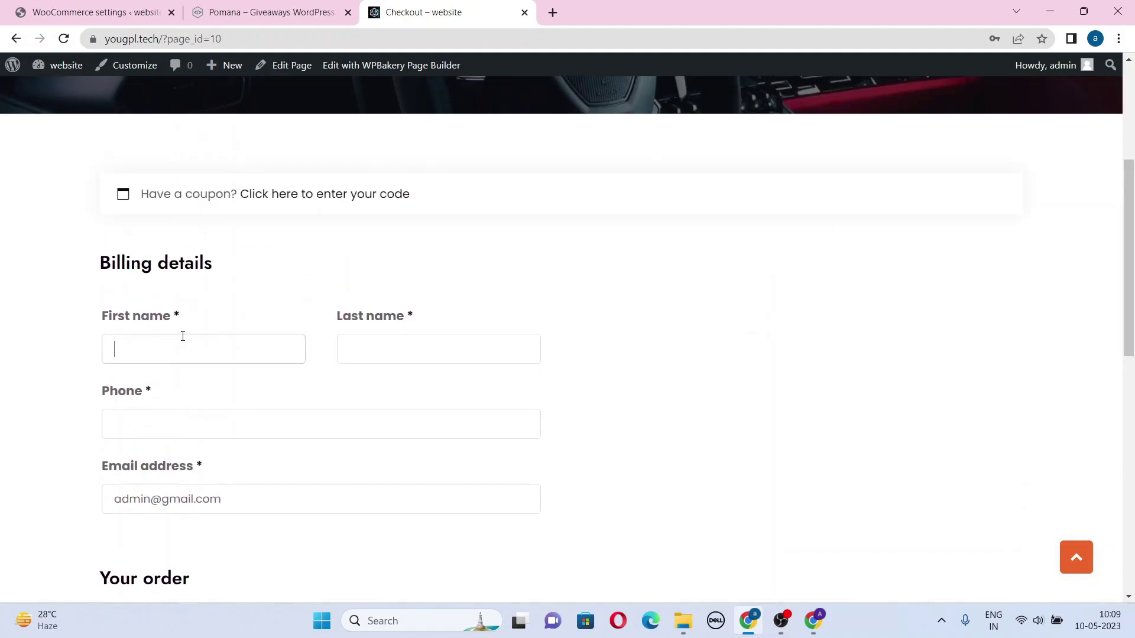
{"action": "key", "text": "Tab"}
{"action": "type", "text": "sharma"}
{"action": "key", "text": "Tab"}
{"action": "type", "text": "9876543210"}
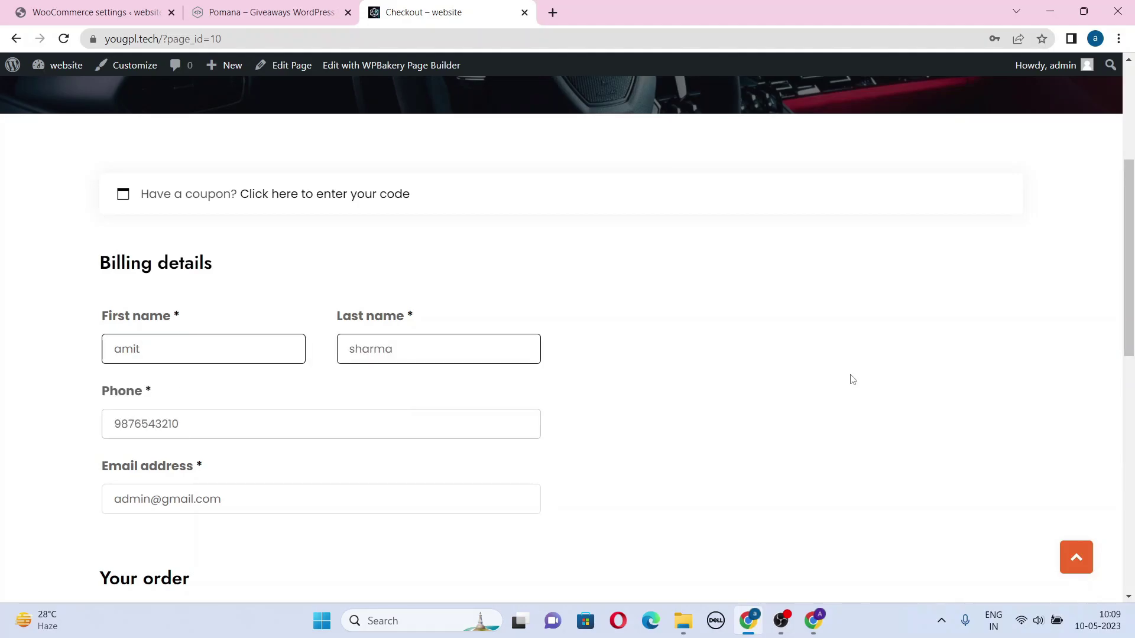
{"action": "scroll", "coordinate": [232, 241], "scroll_direction": "down", "scroll_amount": 10}
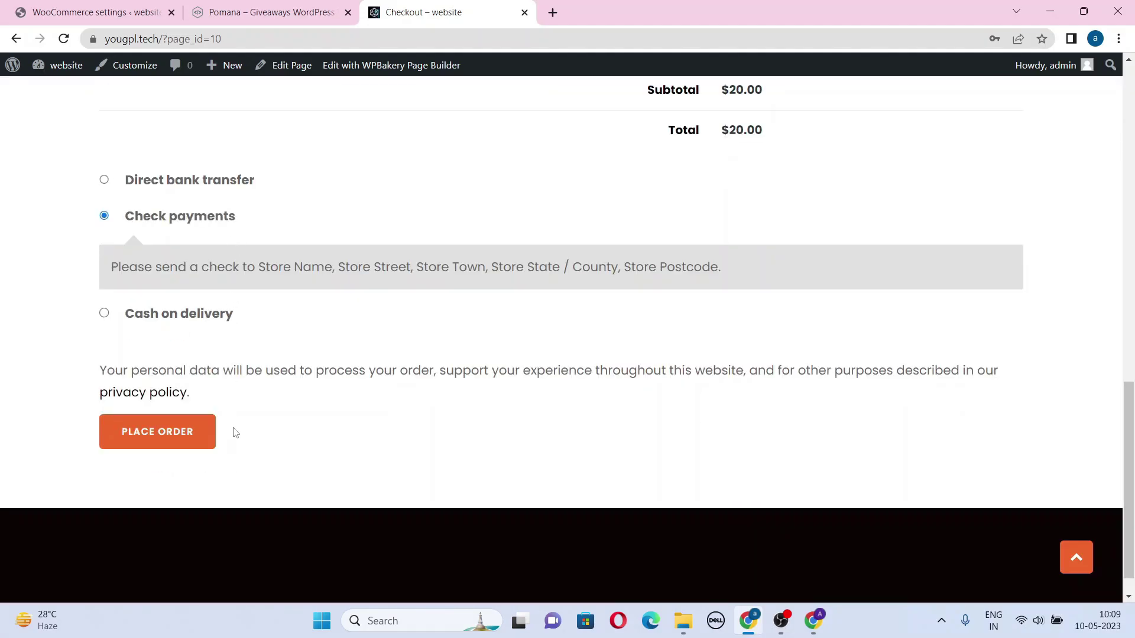
{"action": "left_click", "coordinate": [157, 430]}
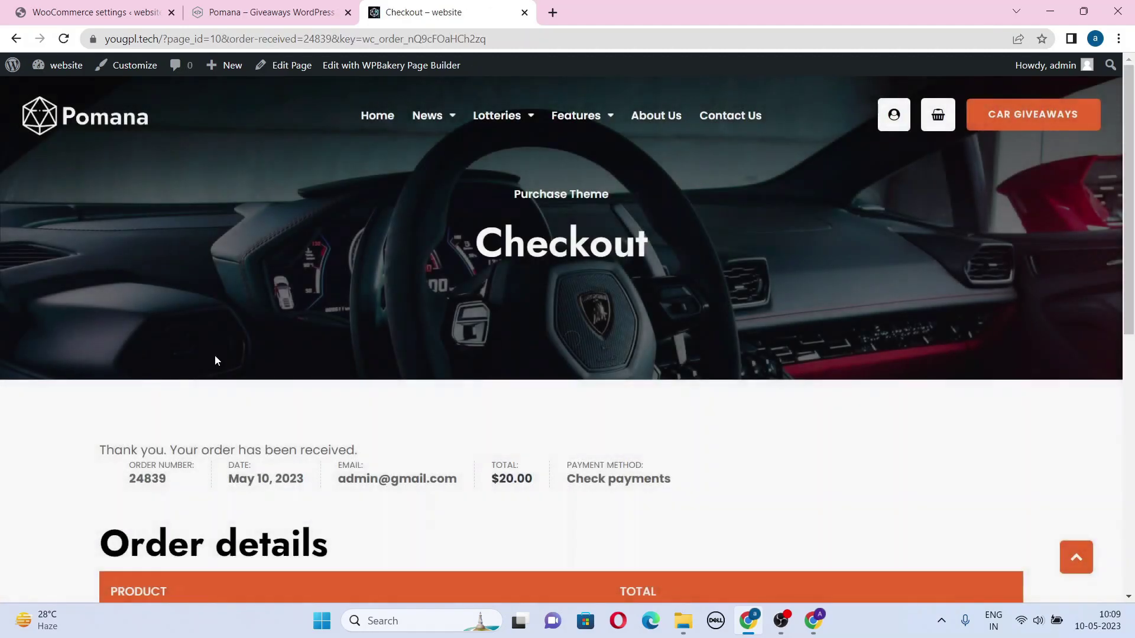
- Review the order details and billing address on the order confirmation page
{"action": "scroll", "coordinate": [1132, 239], "scroll_direction": "down", "scroll_amount": 1}
{"action": "scroll", "coordinate": [1132, 239], "scroll_direction": "down", "scroll_amount": 7}
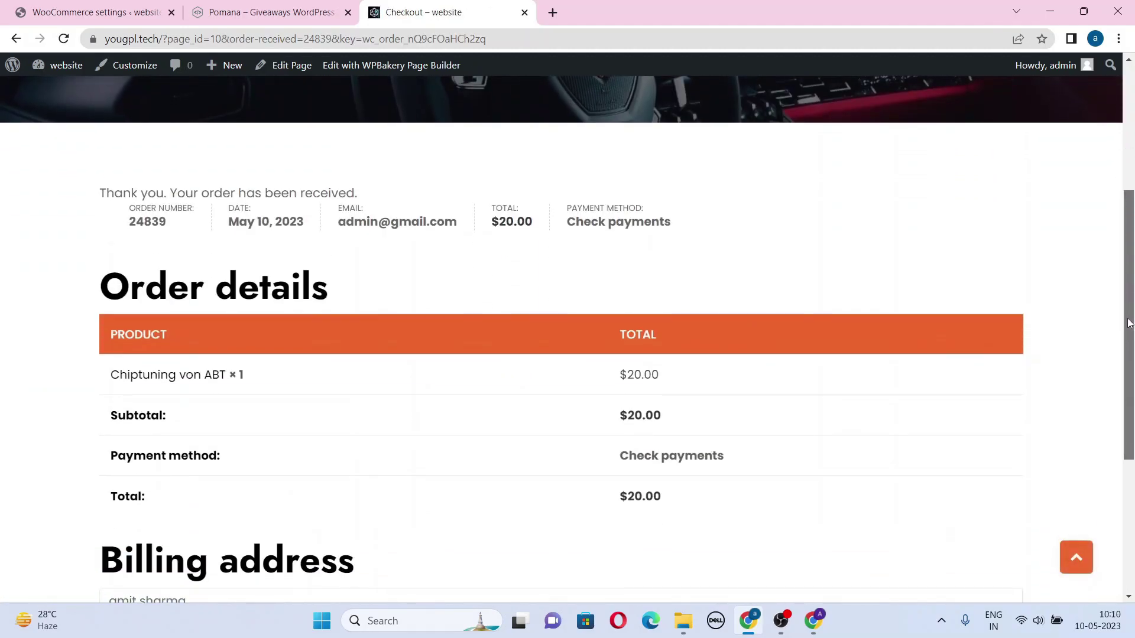
{"action": "scroll", "coordinate": [1129, 299], "scroll_direction": "up", "scroll_amount": 4}
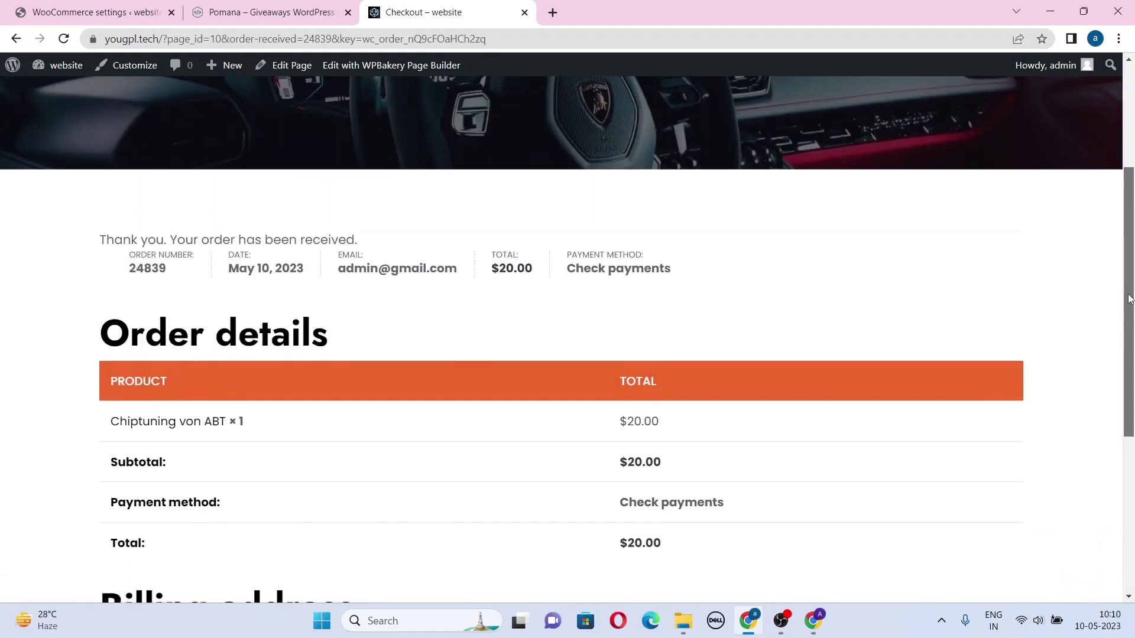
{"action": "scroll", "coordinate": [1130, 292], "scroll_direction": "up", "scroll_amount": 4}
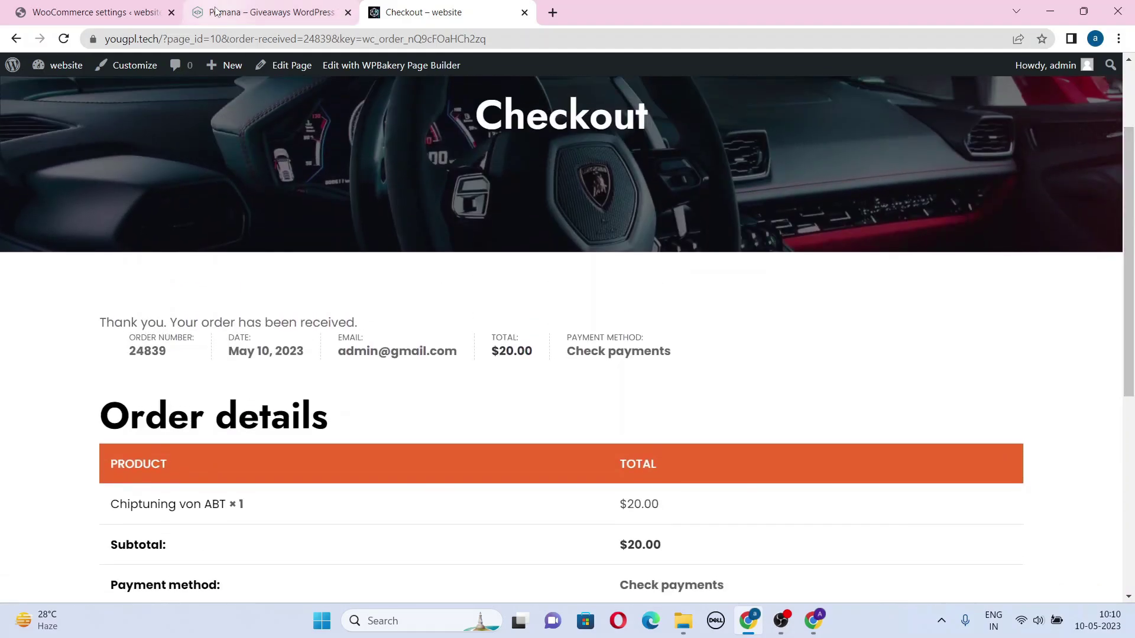
- In the WooCommerce orders list of the admin area, change the newly placed order's status to completed
{"action": "left_click", "coordinate": [95, 12]}
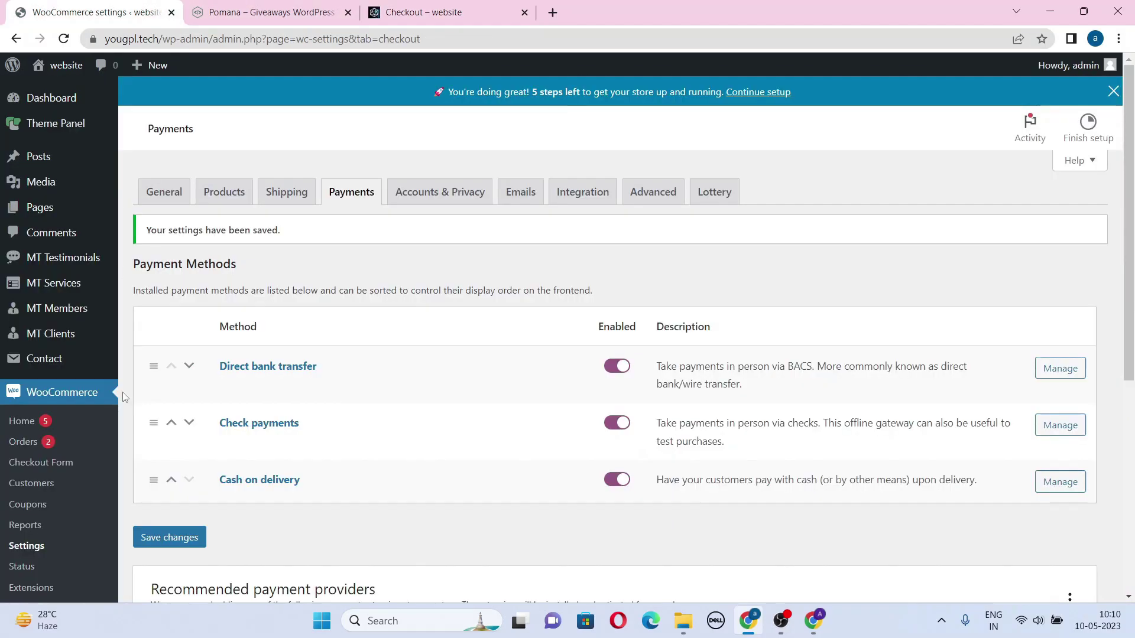
{"action": "left_click", "coordinate": [28, 448]}
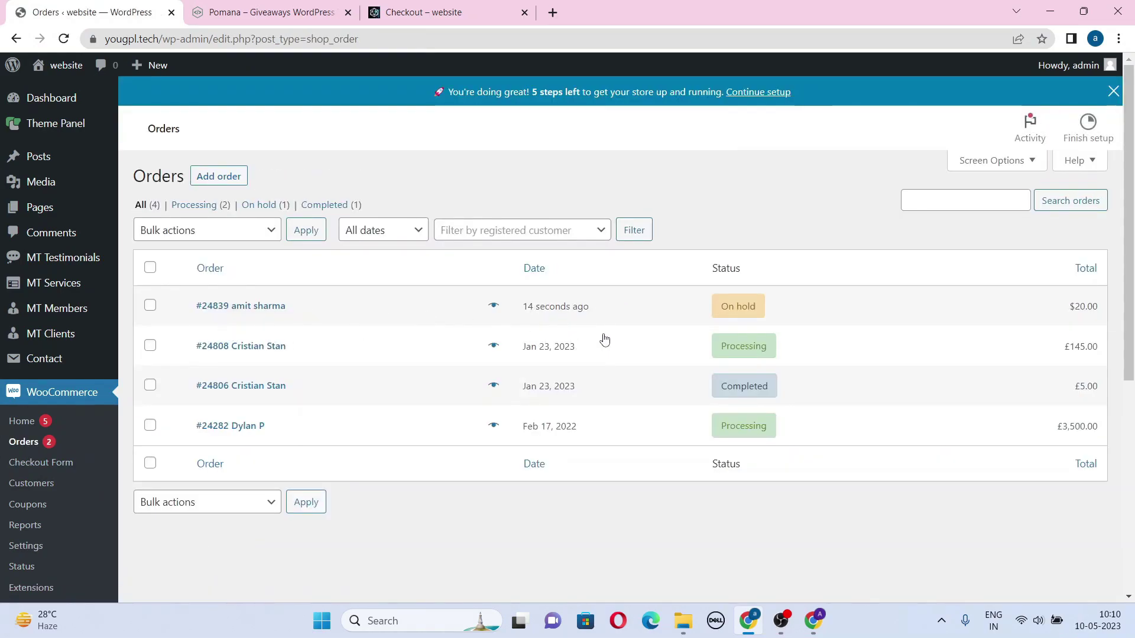
{"action": "left_click", "coordinate": [238, 230]}
{"action": "left_click", "coordinate": [240, 308]}
{"action": "left_click", "coordinate": [306, 230]}
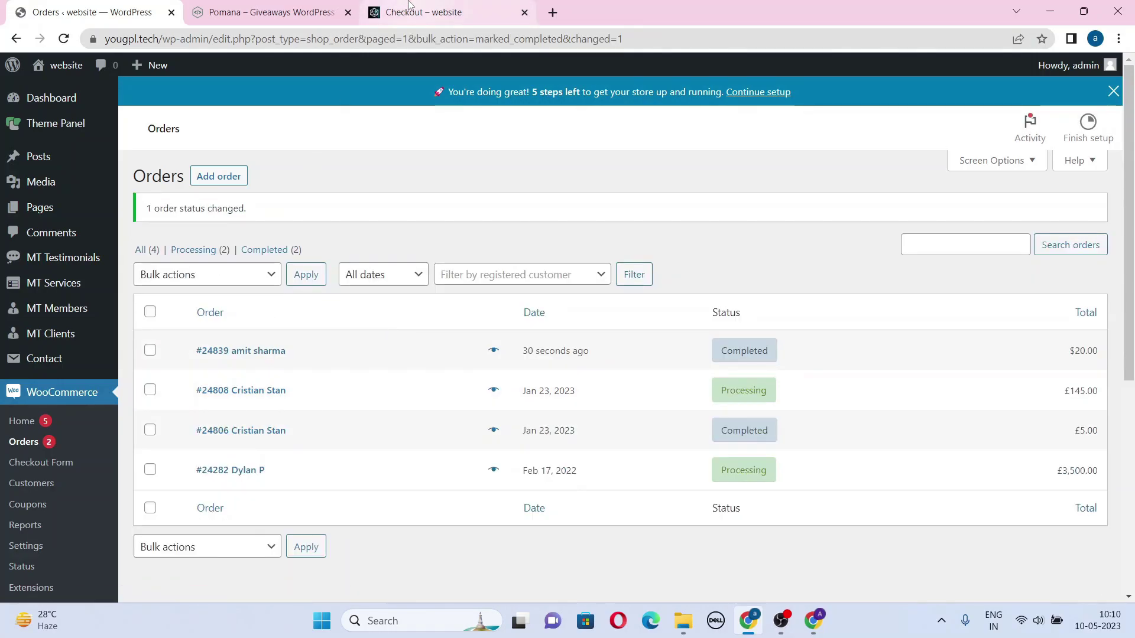
- Return to the site's order confirmation page and open the customer's order list in My account to check the order's status
{"action": "left_click", "coordinate": [432, 5]}
{"action": "scroll", "coordinate": [119, 312], "scroll_direction": "down", "scroll_amount": 2}
{"action": "left_click_drag", "start_coordinate": [128, 267], "coordinate": [237, 263]}
{"action": "left_click", "coordinate": [682, 300]}
{"action": "left_click_drag", "start_coordinate": [1132, 253], "coordinate": [1130, 150]}
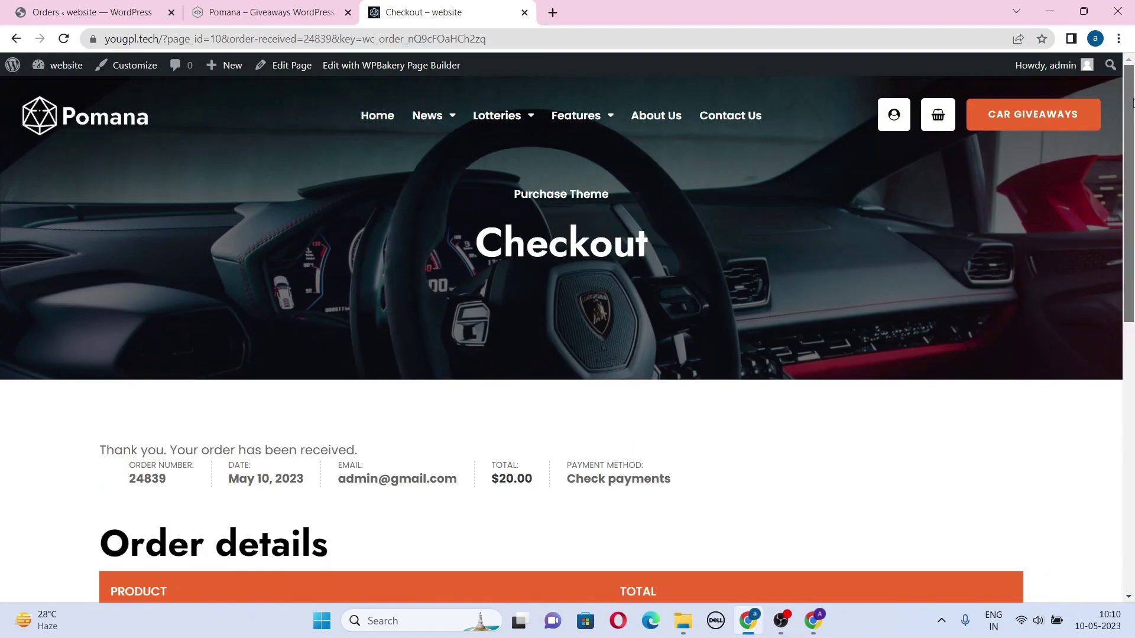
{"action": "left_click", "coordinate": [894, 115]}
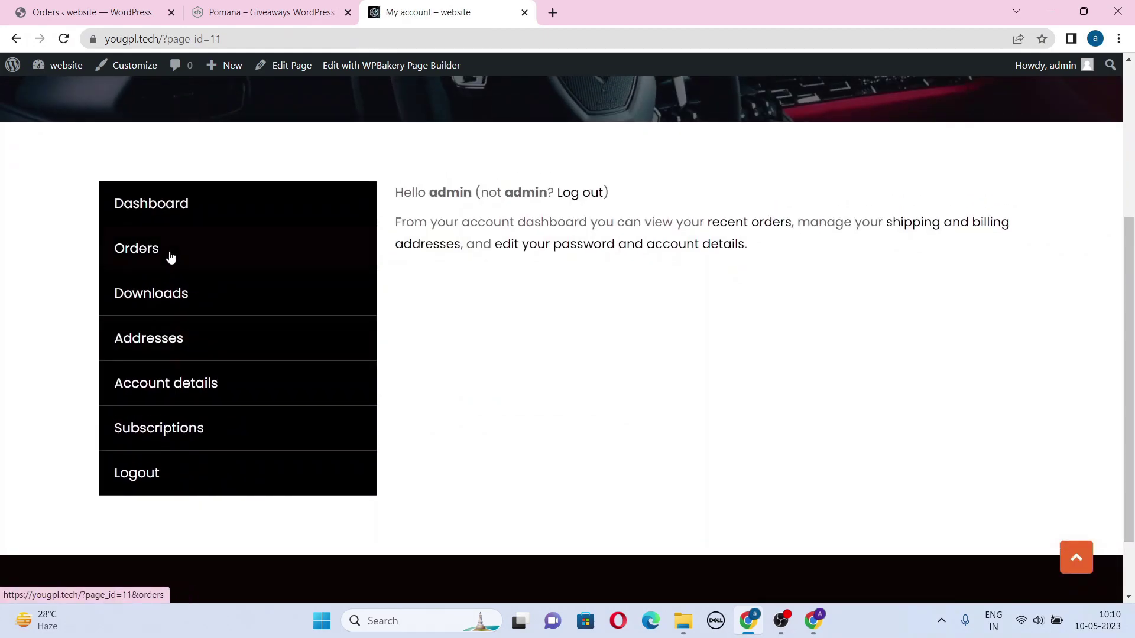
{"action": "left_click", "coordinate": [171, 255]}
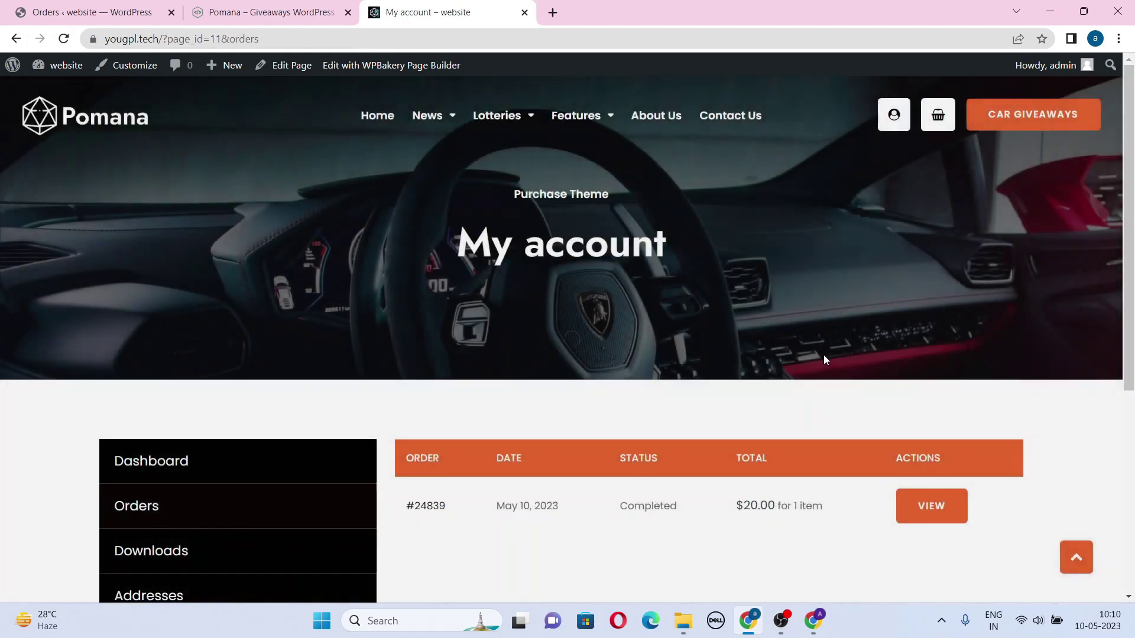
- Go to the site's home page and check the remaining and sold ticket figures of the Latest Competitions cars
{"action": "scroll", "coordinate": [1134, 216], "scroll_direction": "down", "scroll_amount": 3}
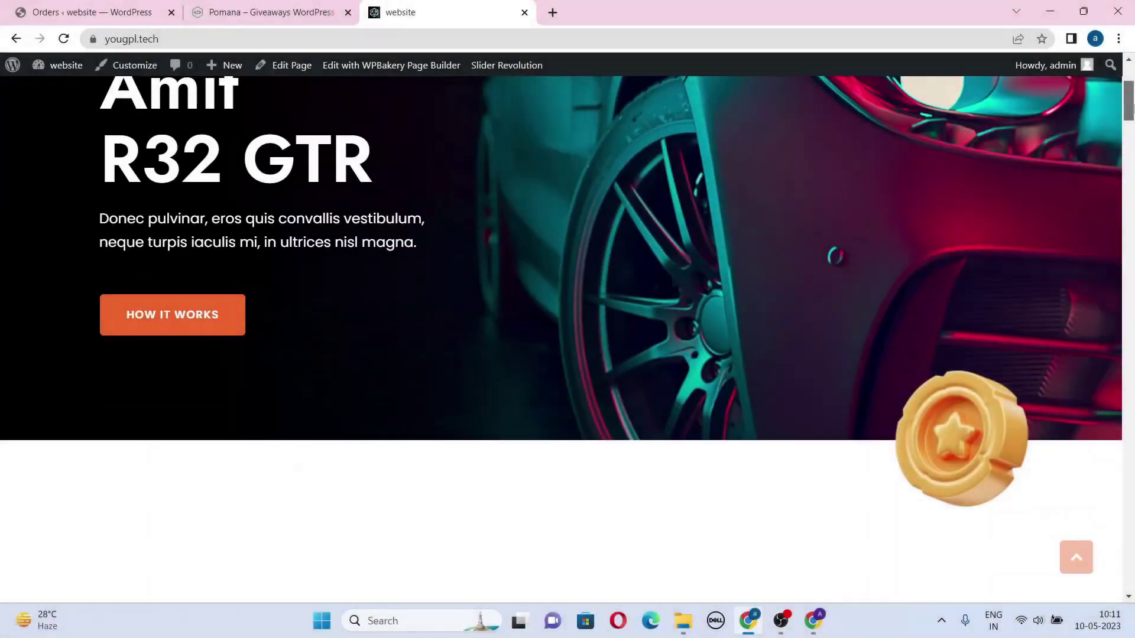
{"action": "scroll", "coordinate": [1129, 142], "scroll_direction": "down", "scroll_amount": 5}
{"action": "left_click_drag", "start_coordinate": [1132, 142], "coordinate": [1132, 328]}
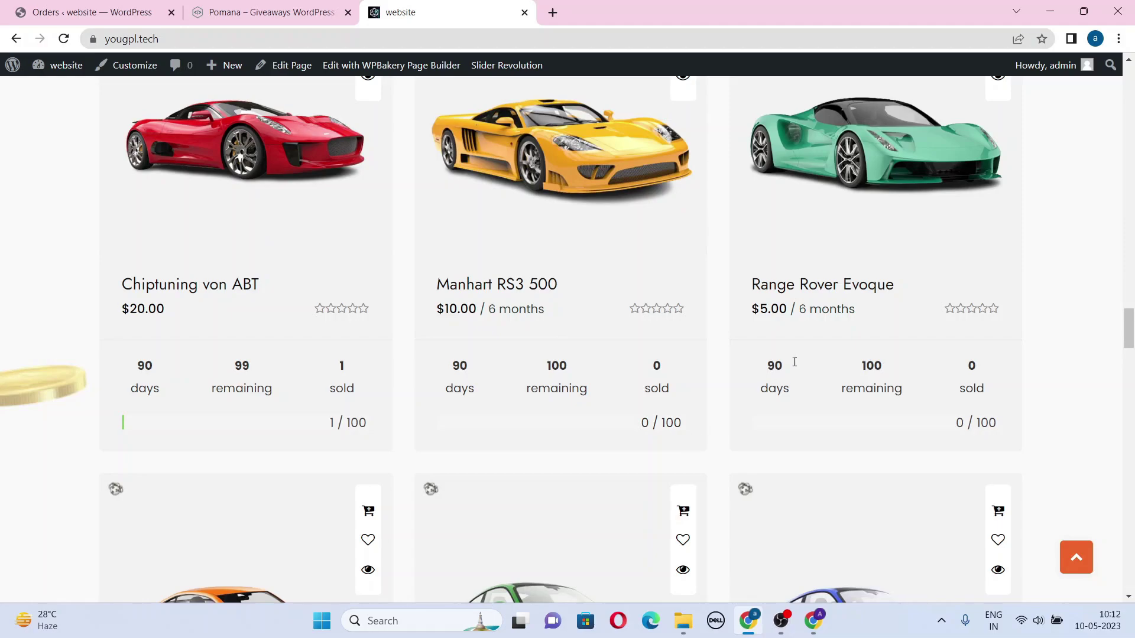
{"action": "scroll", "coordinate": [1111, 297], "scroll_direction": "up", "scroll_amount": 2}
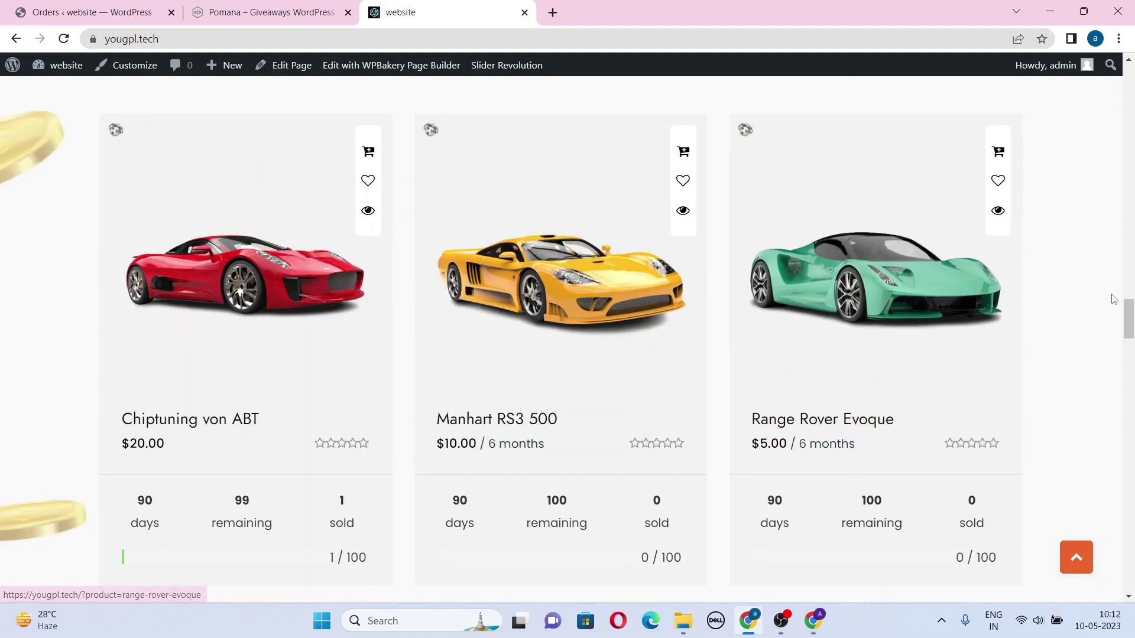
{"action": "scroll", "coordinate": [1111, 297], "scroll_direction": "up", "scroll_amount": 10}
{"action": "scroll", "coordinate": [163, 83], "scroll_direction": "down", "scroll_amount": 6}
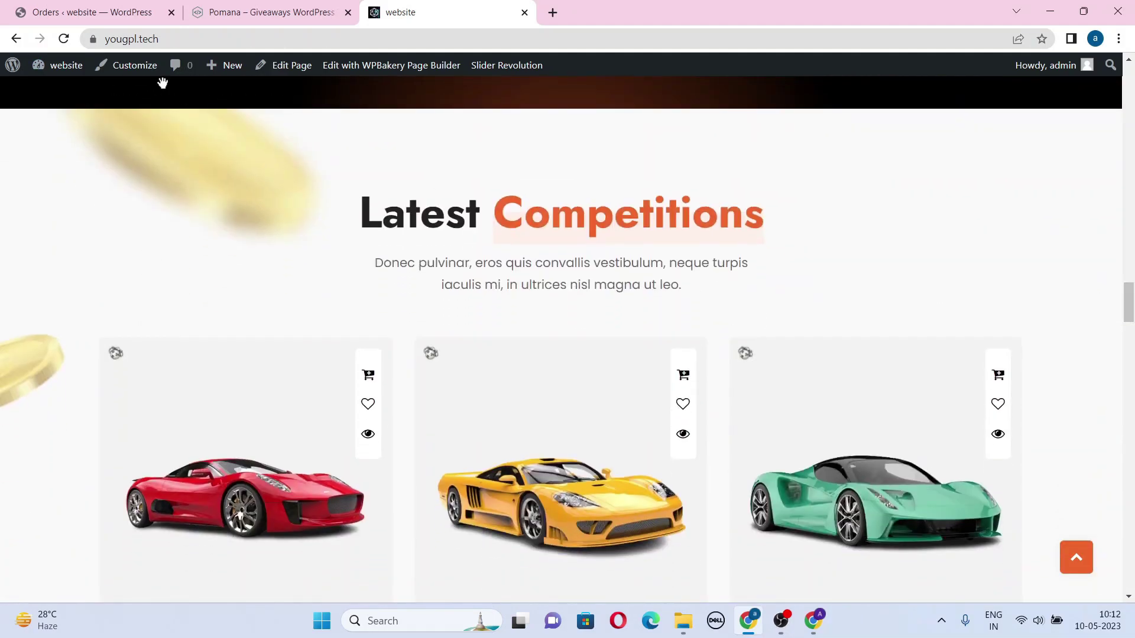
- Open the installed plugins list from the WordPress dashboard and locate the WooCommerce Lottery plugin
{"action": "mouse_move", "coordinate": [73, 68]}
{"action": "left_click", "coordinate": [74, 92]}
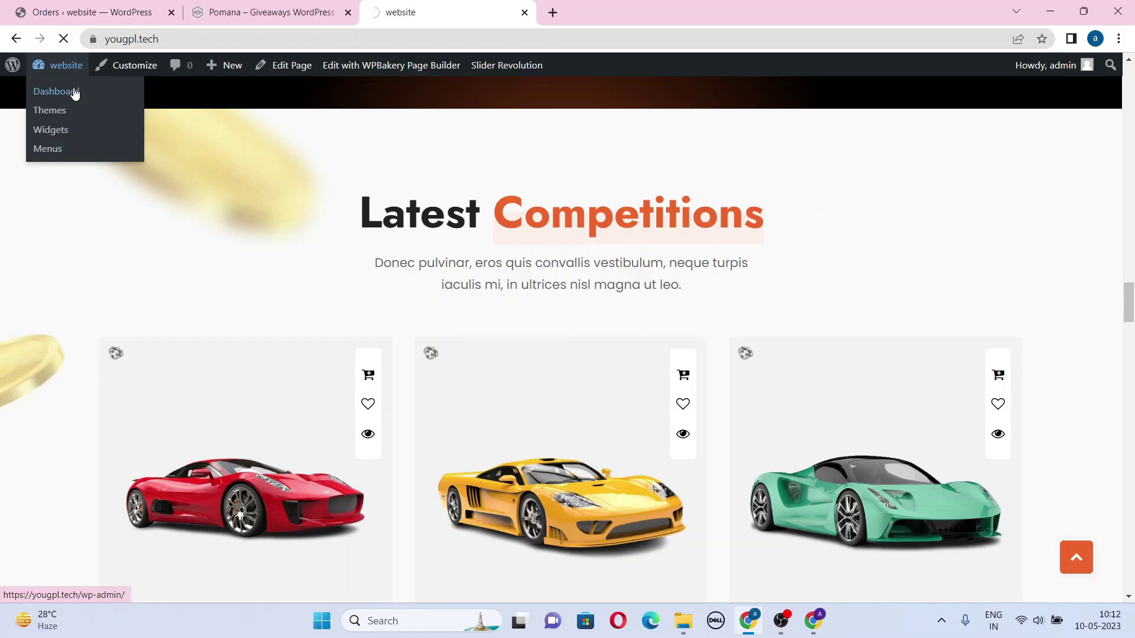
{"action": "scroll", "coordinate": [188, 355], "scroll_direction": "down", "scroll_amount": 5}
{"action": "mouse_move", "coordinate": [188, 395]}
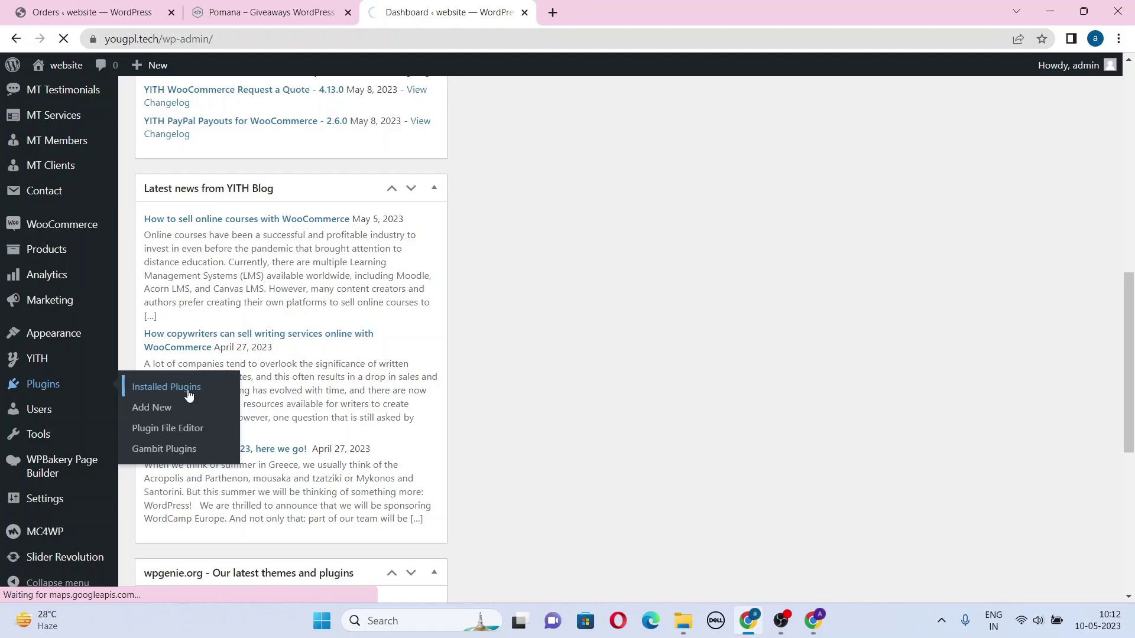
{"action": "left_click", "coordinate": [188, 394]}
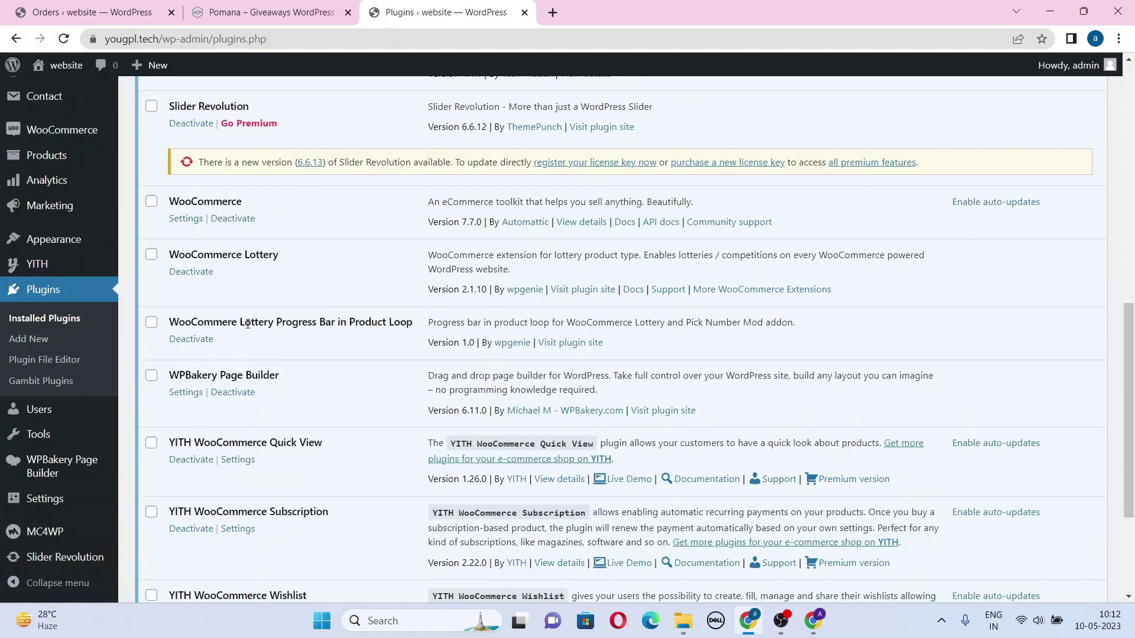
{"action": "left_click_drag", "start_coordinate": [171, 255], "coordinate": [294, 260]}
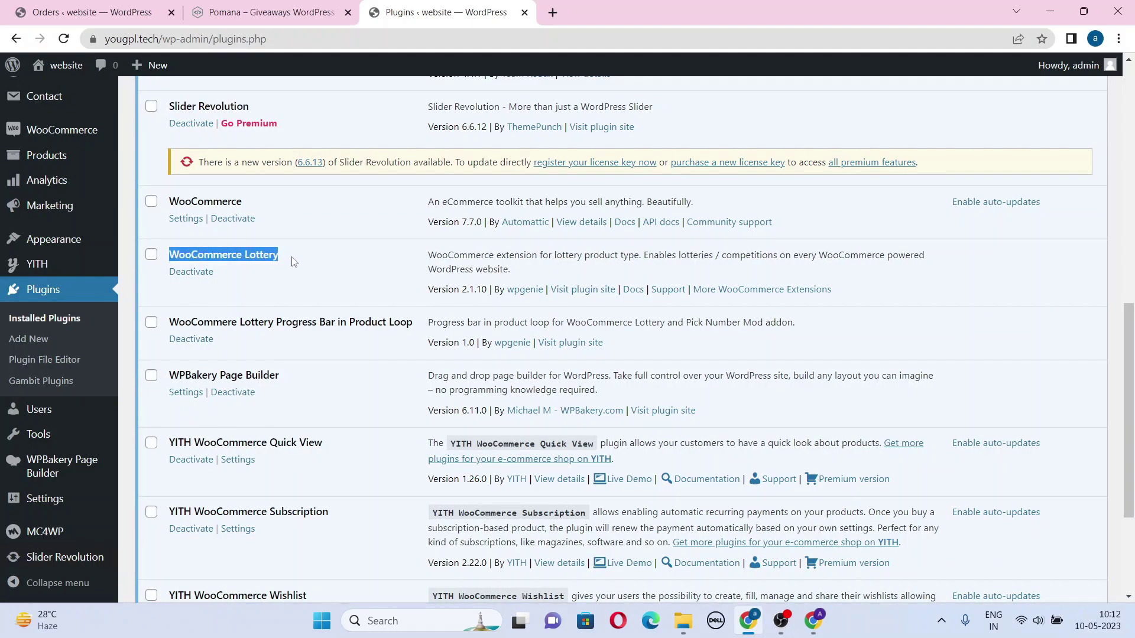
- Look over the other installed plugins that accompany WooCommerce Lottery, from Checkout Field Editor for WooCommerce through Slider Revolution
{"action": "left_click", "coordinate": [292, 261]}
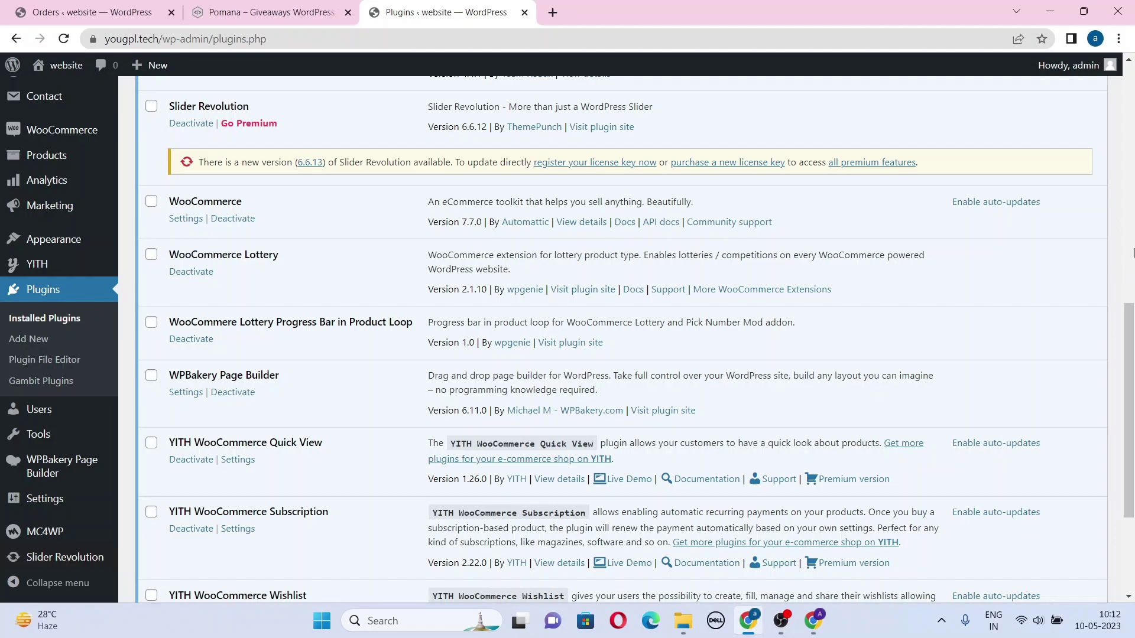
{"action": "left_click", "coordinate": [1130, 229]}
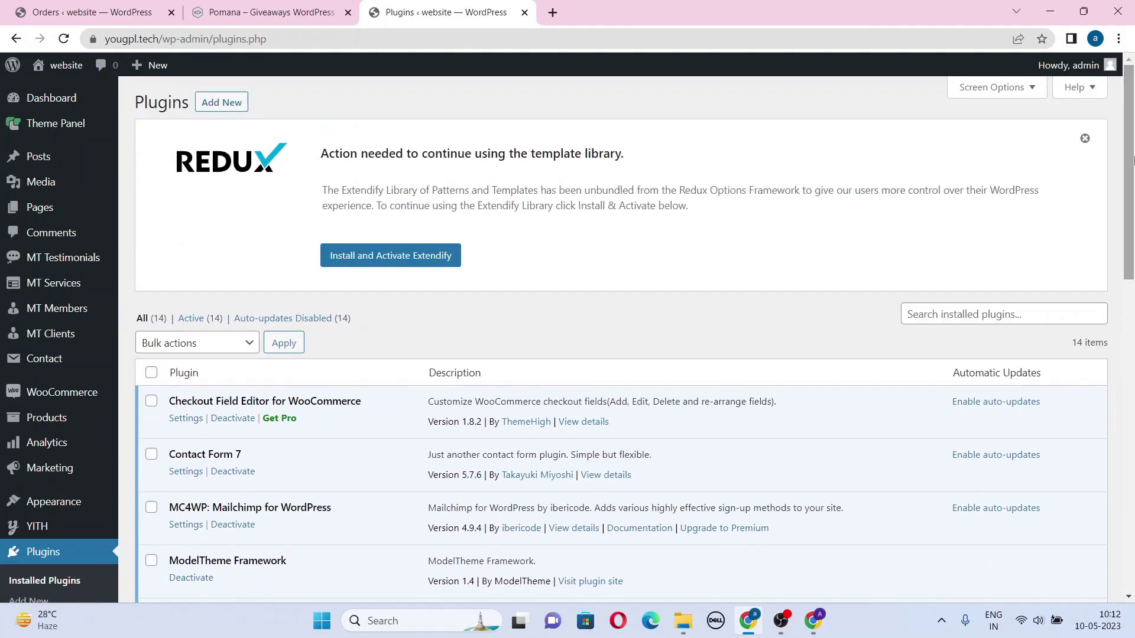
{"action": "scroll", "coordinate": [1133, 252], "scroll_direction": "down", "scroll_amount": 2}
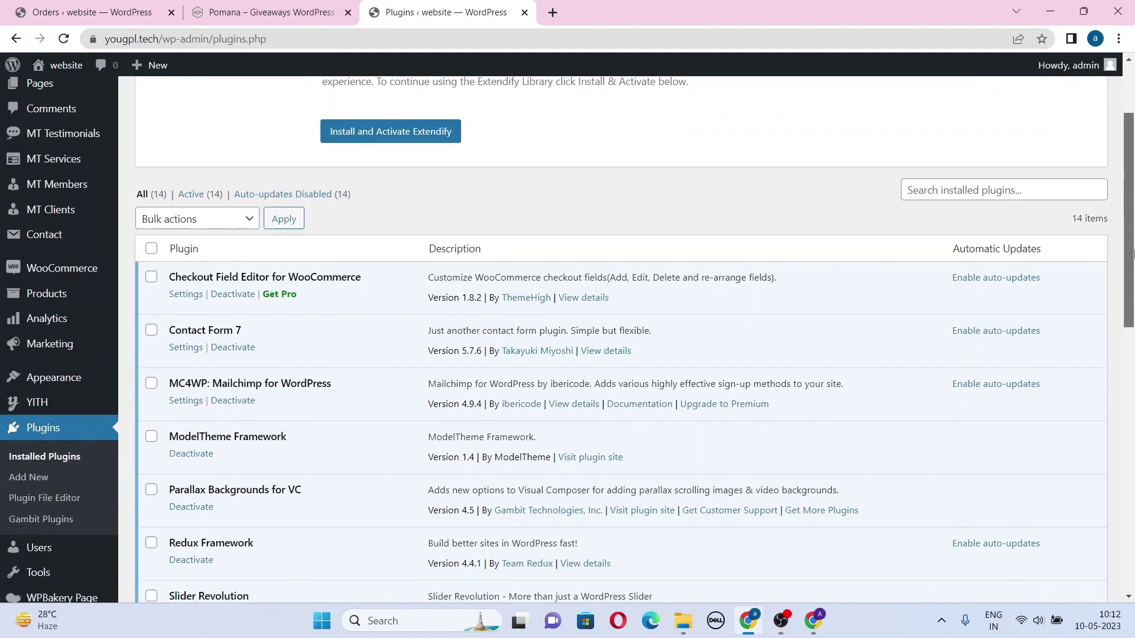
{"action": "scroll", "coordinate": [1133, 253], "scroll_direction": "down", "scroll_amount": 1}
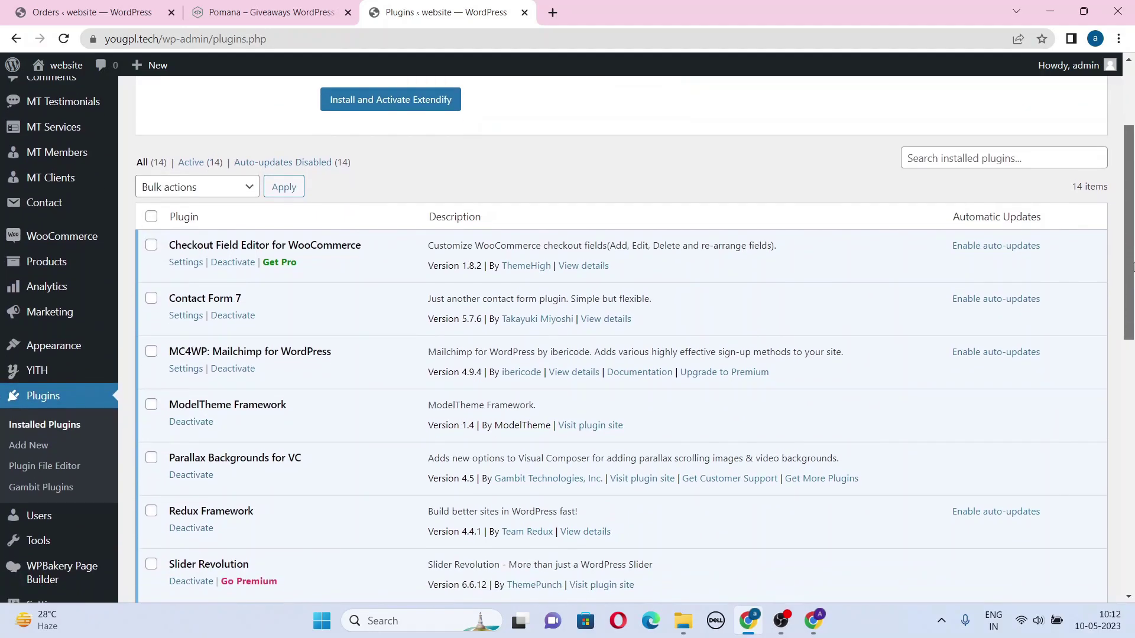
{"action": "scroll", "coordinate": [1133, 253], "scroll_direction": "up", "scroll_amount": 3}
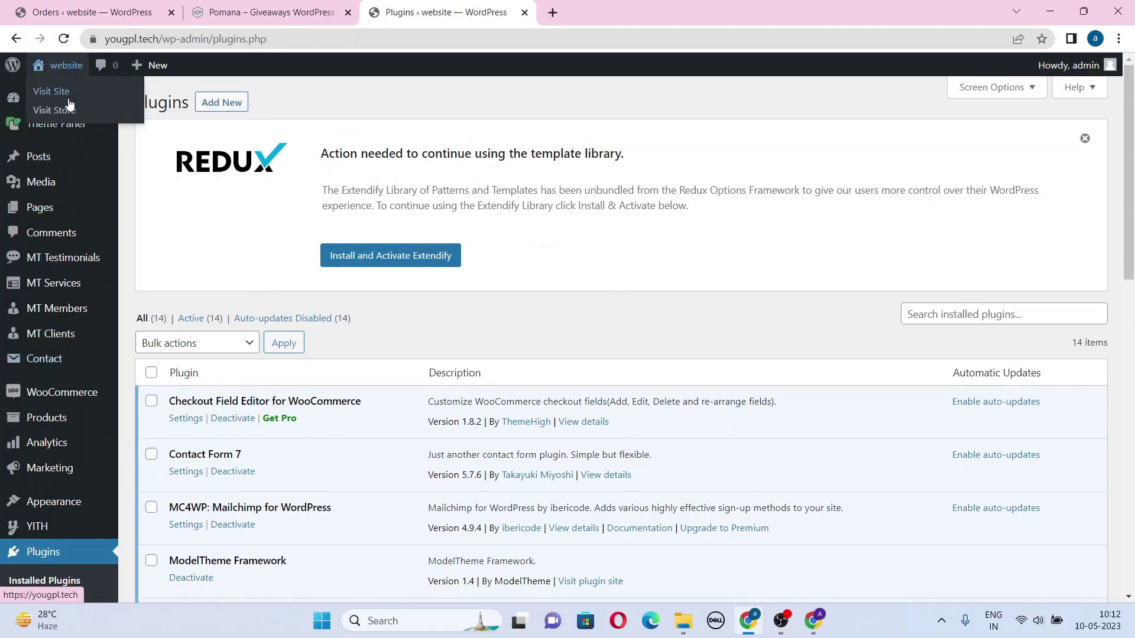
- View the site's home page, return to the WordPress dashboard and open the Pomana theme's General Settings
{"action": "left_click", "coordinate": [68, 97]}
{"action": "left_click_drag", "start_coordinate": [1129, 87], "coordinate": [1110, 24]}
{"action": "mouse_move", "coordinate": [73, 67]}
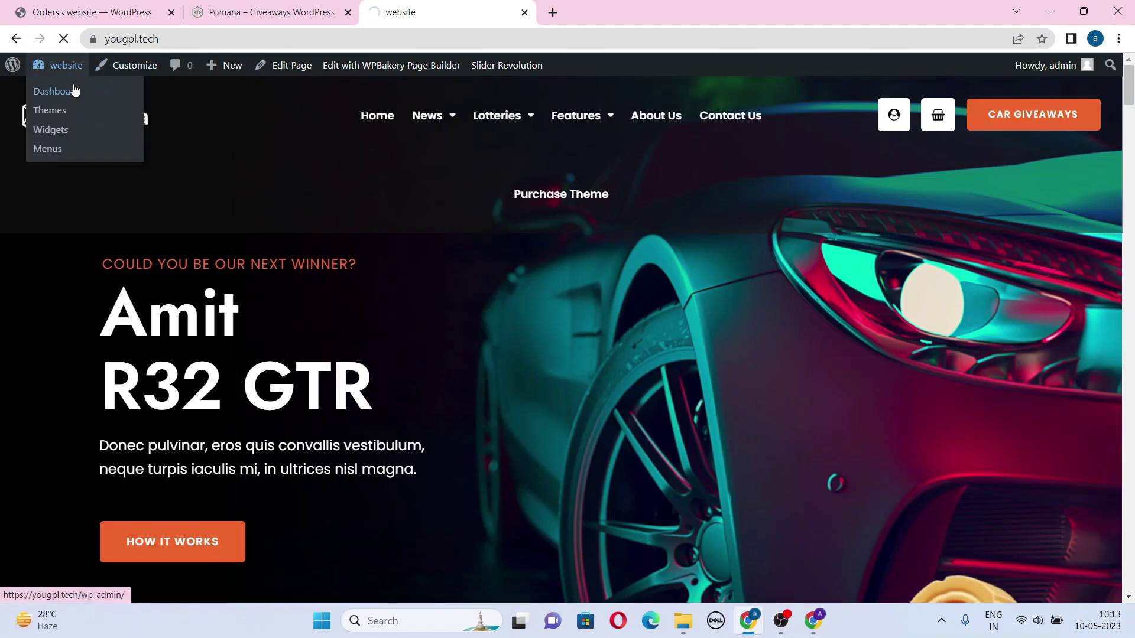
{"action": "mouse_move", "coordinate": [56, 189]}
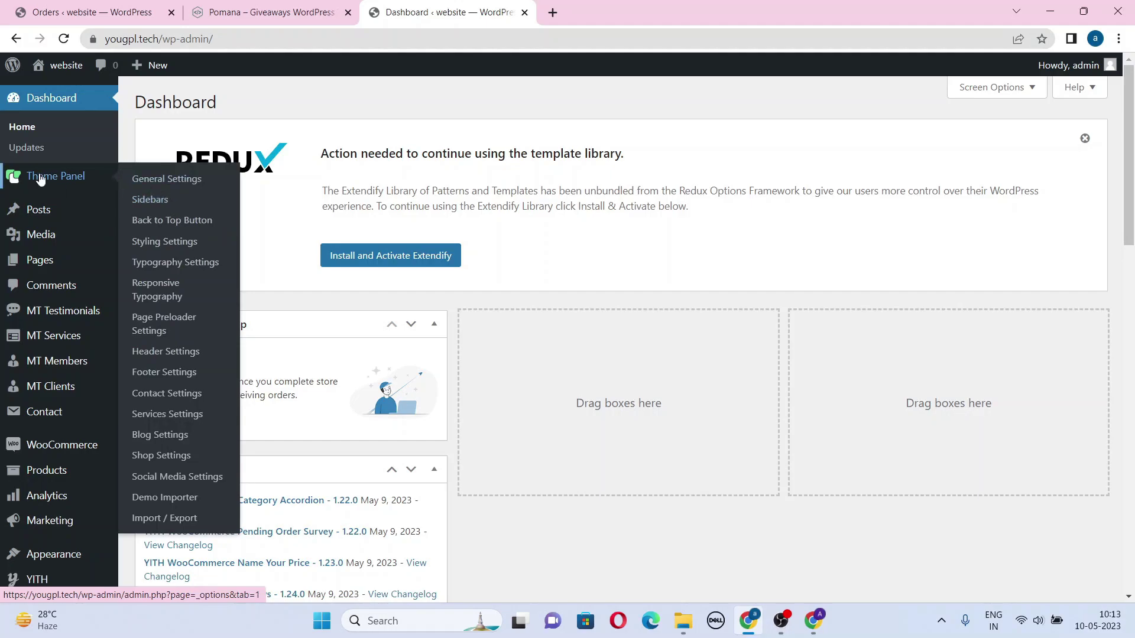
{"action": "left_click", "coordinate": [173, 179]}
{"action": "mouse_move", "coordinate": [1131, 186]}
{"action": "left_mouse_down"}
{"action": "mouse_move", "coordinate": [1131, 262]}
{"action": "mouse_move", "coordinate": [1131, 197]}
{"action": "left_mouse_up"}
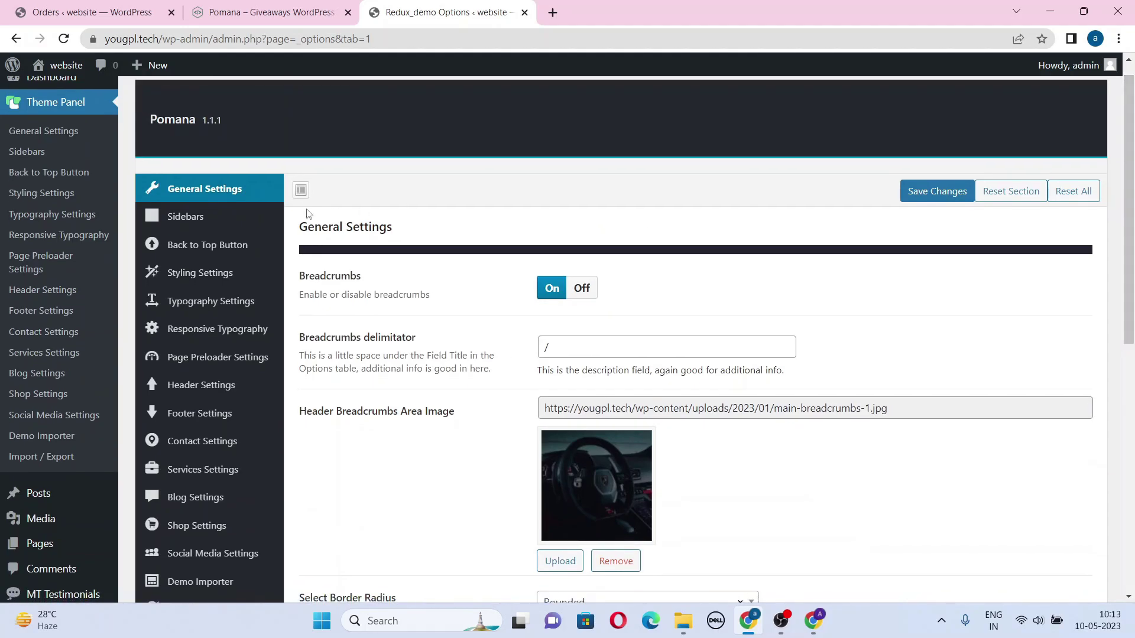
- Examine the theme's Header Settings, including the header layout, button link and logo options
{"action": "scroll", "coordinate": [201, 314], "scroll_direction": "down", "scroll_amount": 2}
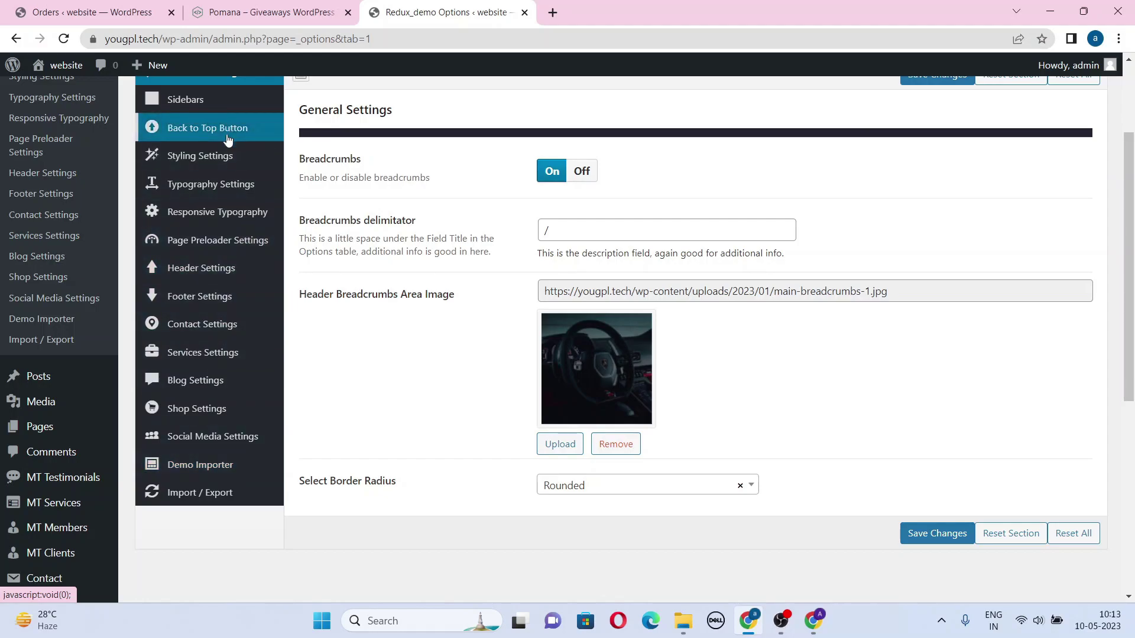
{"action": "left_click", "coordinate": [218, 273]}
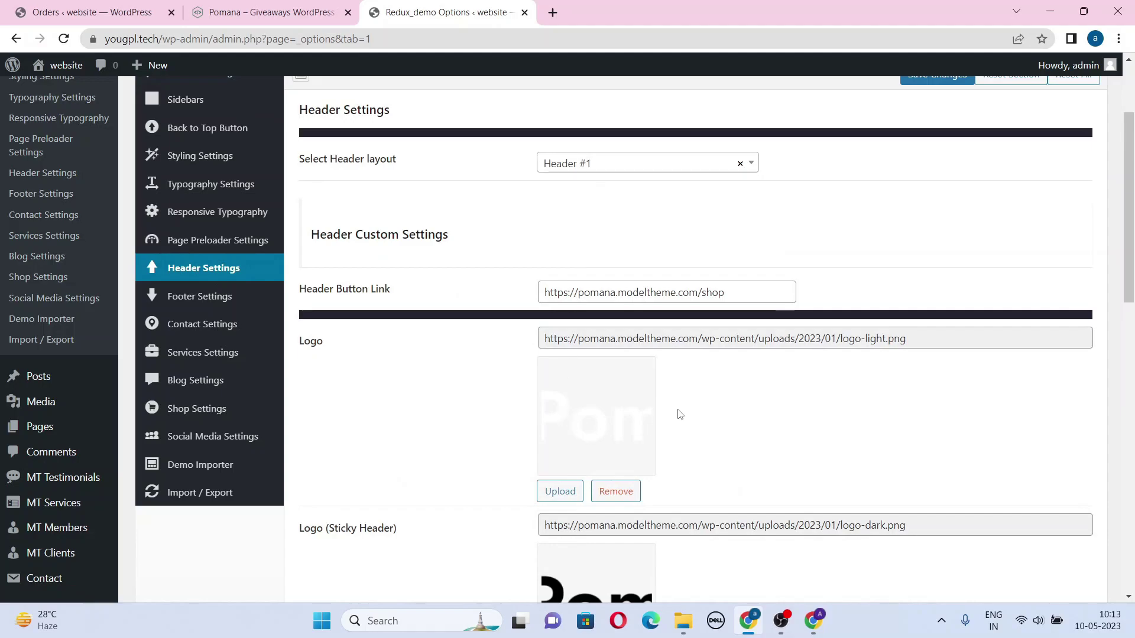
{"action": "left_click_drag", "start_coordinate": [1132, 175], "coordinate": [1078, 6]}
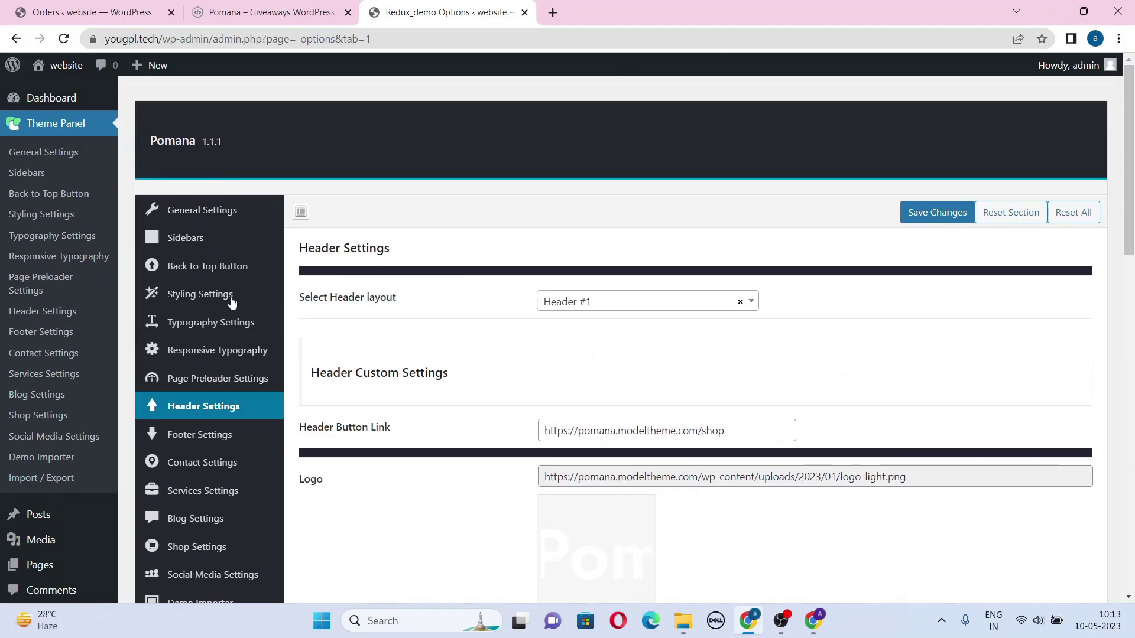
{"action": "left_click_drag", "start_coordinate": [1132, 146], "coordinate": [1133, 215]}
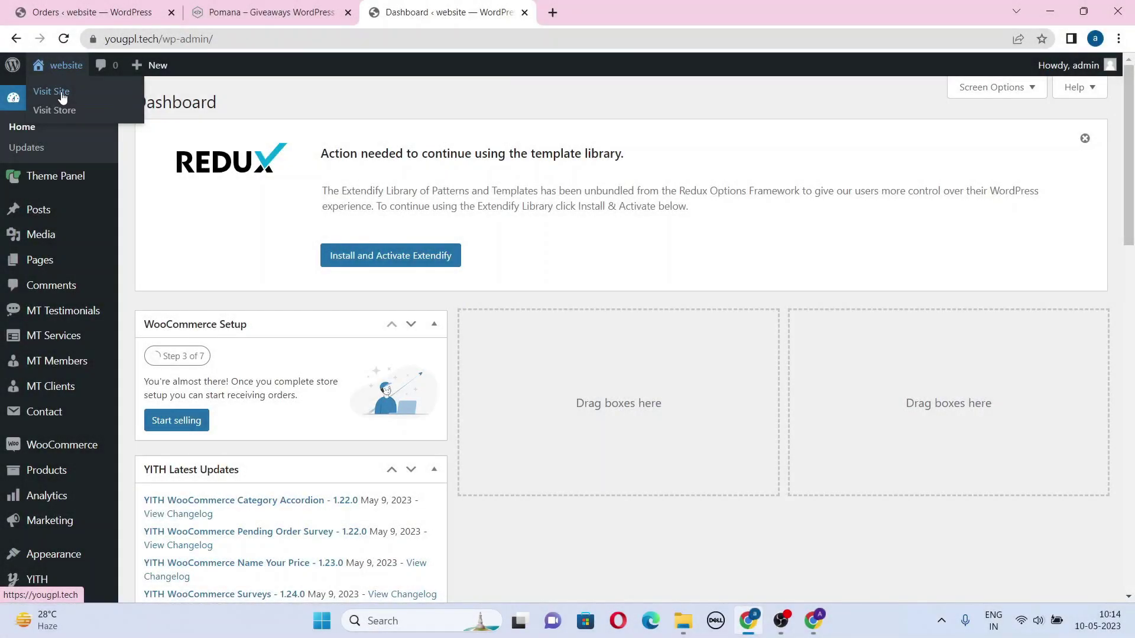
- Open the site's home page from the dashboard and look through its content
{"action": "left_click", "coordinate": [64, 97]}
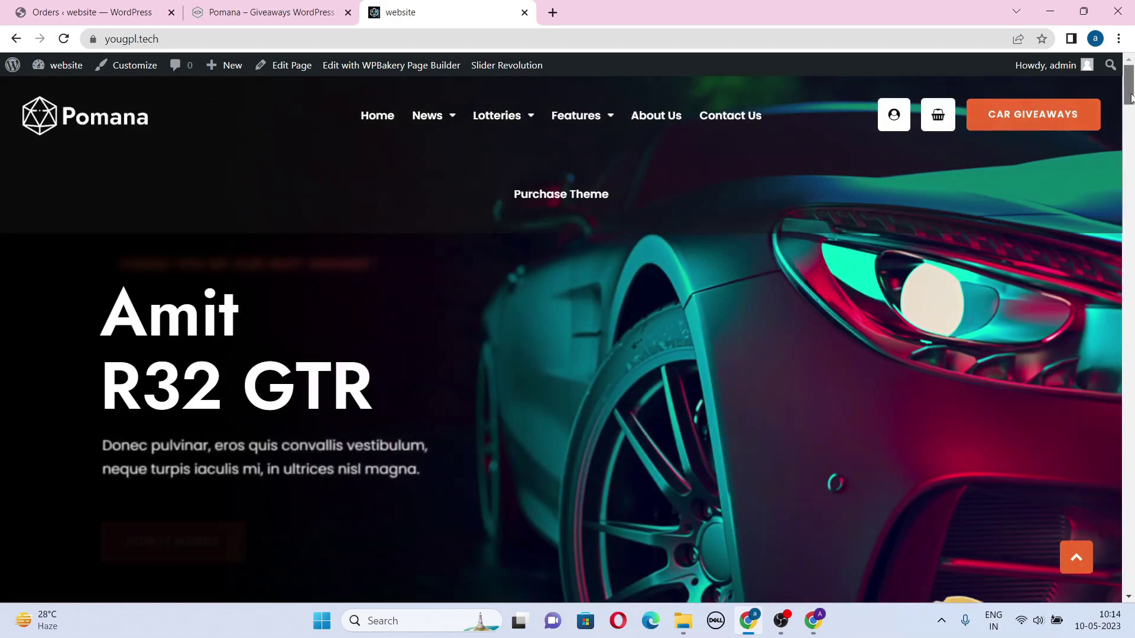
{"action": "left_click_drag", "start_coordinate": [1131, 98], "coordinate": [1129, 330]}
- Switch to File Explorer and open the Documentation folder of pomana_package to locate the theme's documentation file
{"action": "left_click", "coordinate": [754, 629]}
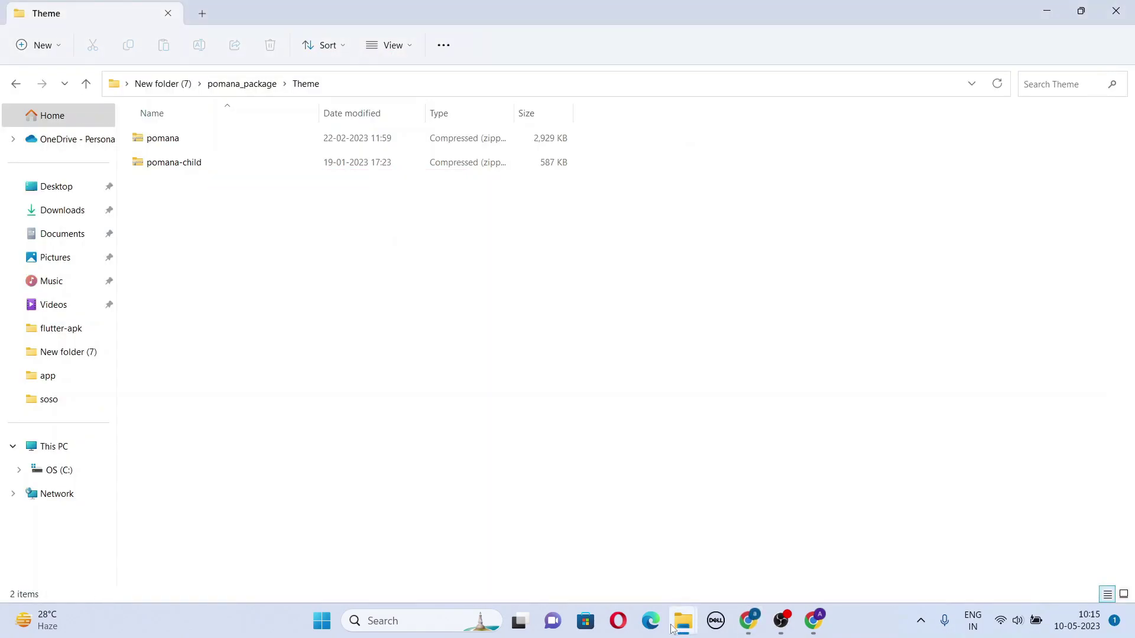
{"action": "left_click", "coordinate": [173, 86]}
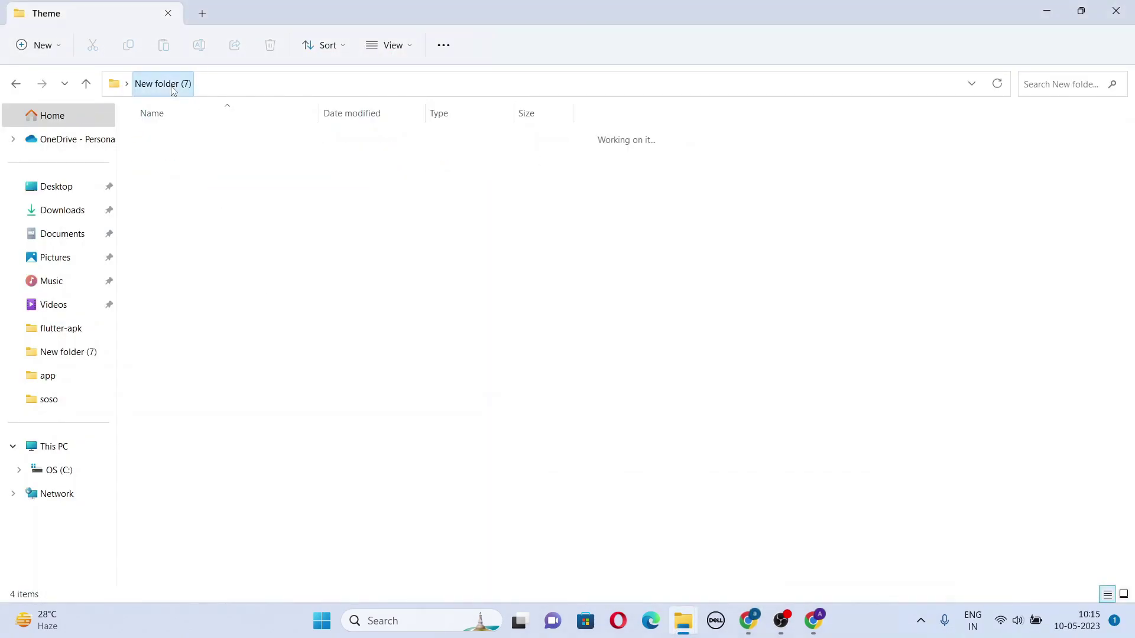
{"action": "double_click", "coordinate": [183, 163]}
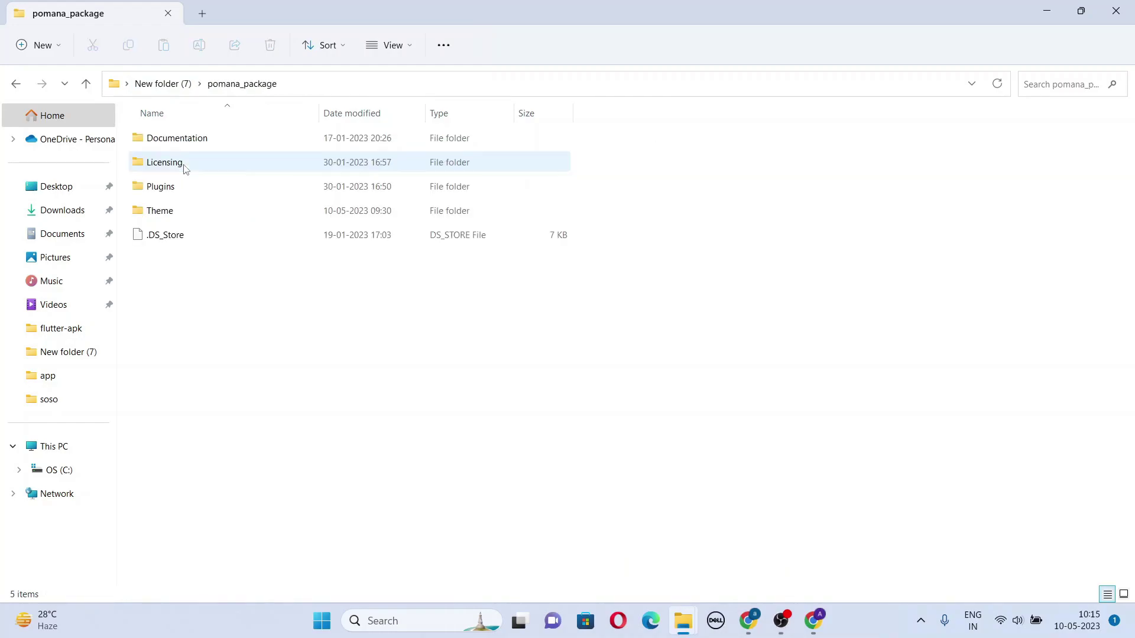
{"action": "double_click", "coordinate": [163, 135]}
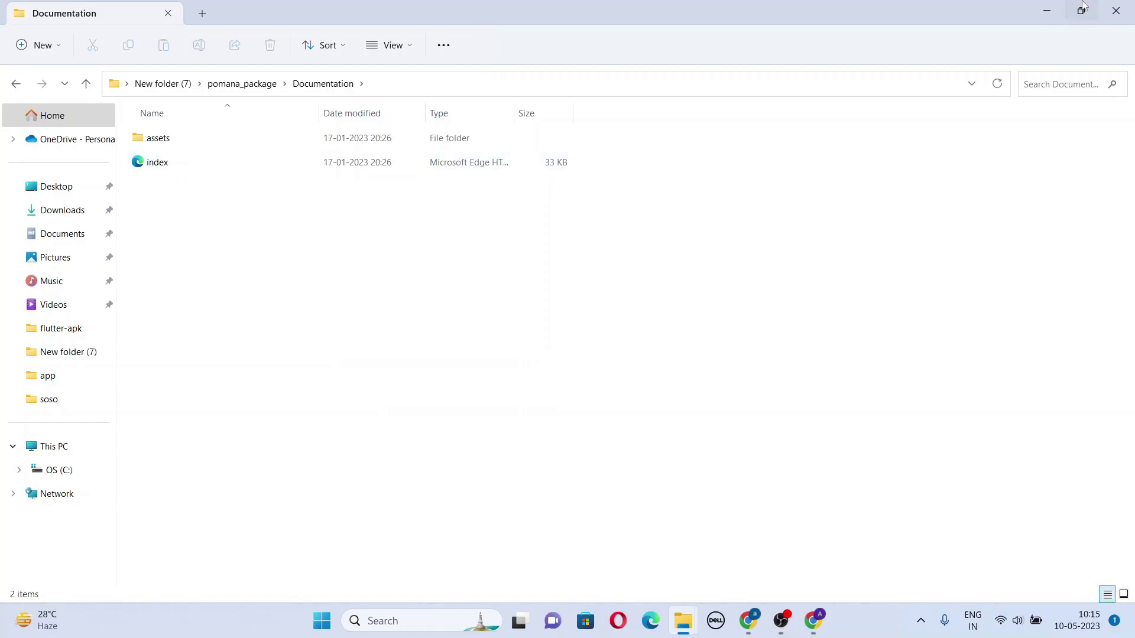
{"action": "left_click", "coordinate": [1047, 10]}
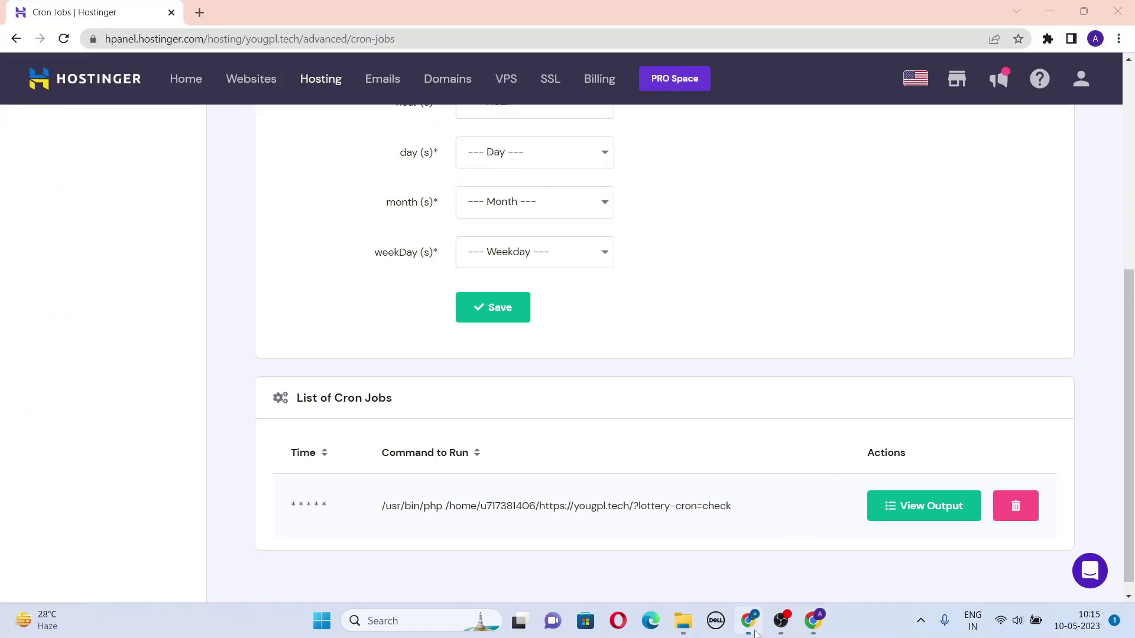
- Switch back to the Chrome window with the lottery site and look over the page once more
{"action": "left_click", "coordinate": [754, 634]}
{"action": "mouse_move", "coordinate": [1128, 335]}
{"action": "left_mouse_down"}
{"action": "mouse_move", "coordinate": [1129, 357]}
{"action": "mouse_move", "coordinate": [1128, 272]}
{"action": "mouse_move", "coordinate": [1128, 397]}
{"action": "mouse_move", "coordinate": [1132, 68]}
{"action": "mouse_move", "coordinate": [1131, 266]}
{"action": "left_mouse_up"}
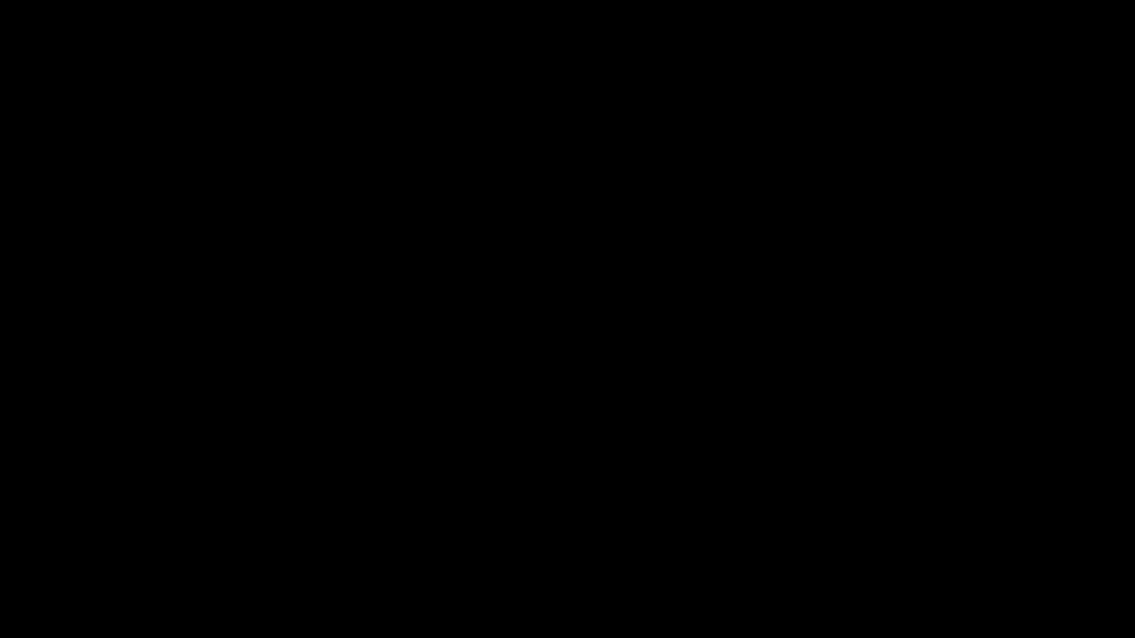